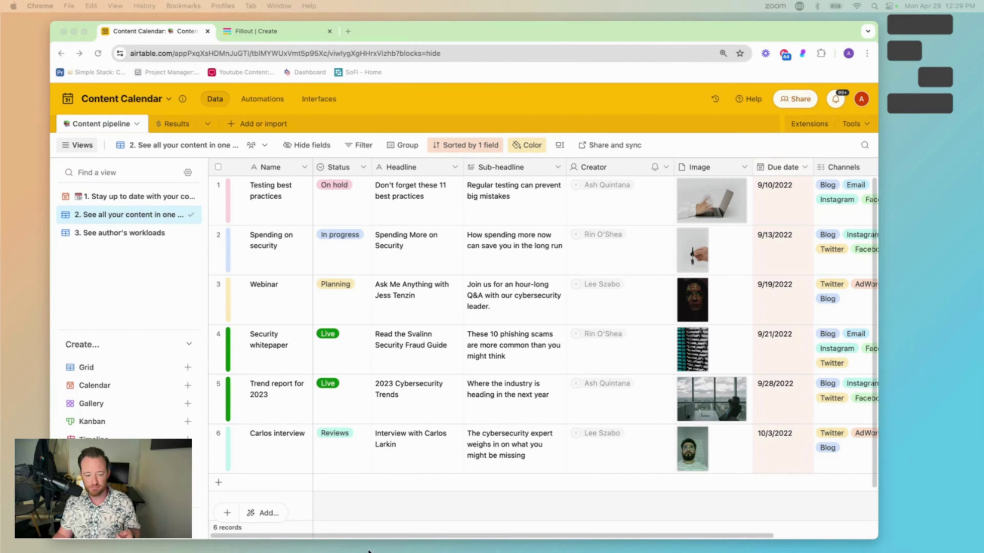
- Look over the remaining columns of the Content pipeline table, through Channels, and switch to Fillout
{"action": "left_click", "coordinate": [371, 537]}
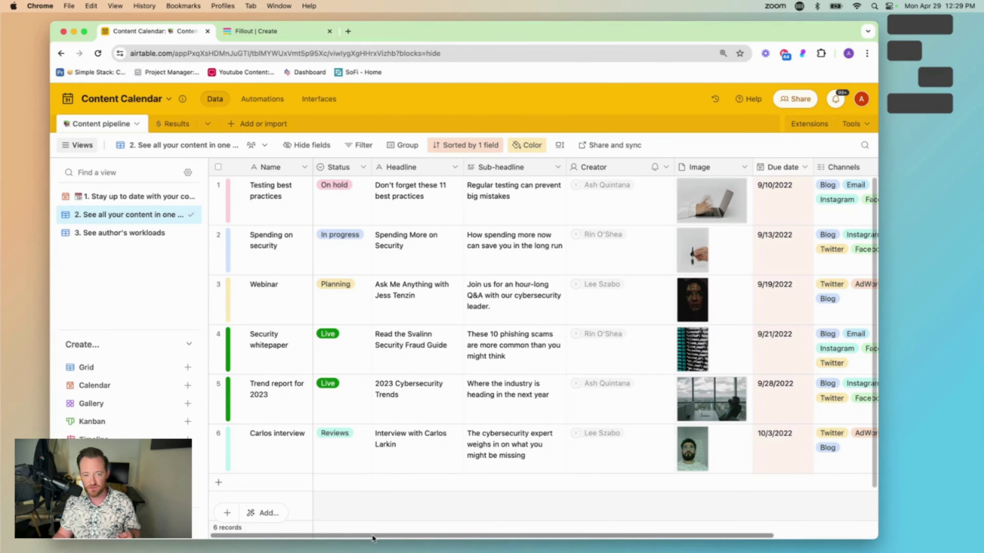
{"action": "left_click_drag", "start_coordinate": [386, 538], "coordinate": [458, 533]}
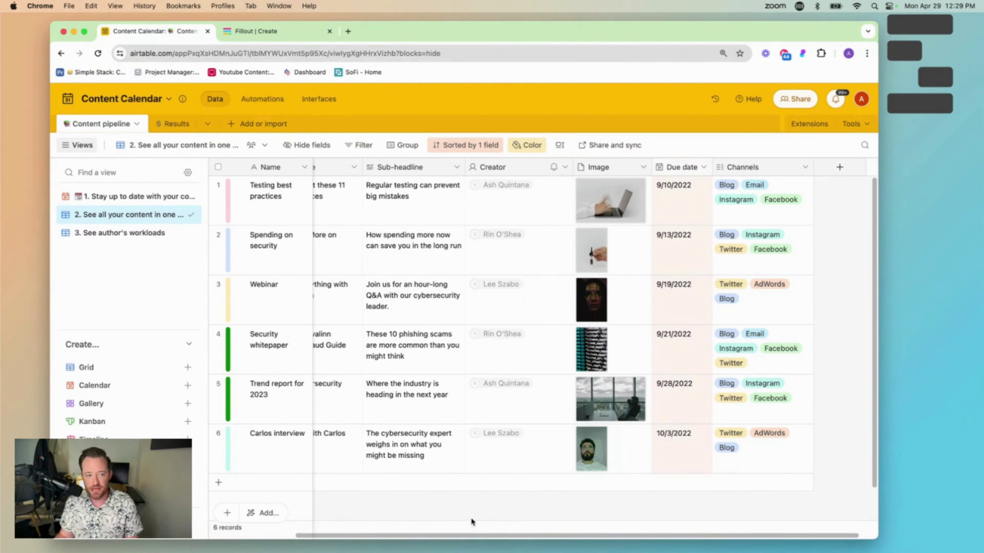
{"action": "left_click", "coordinate": [255, 32]}
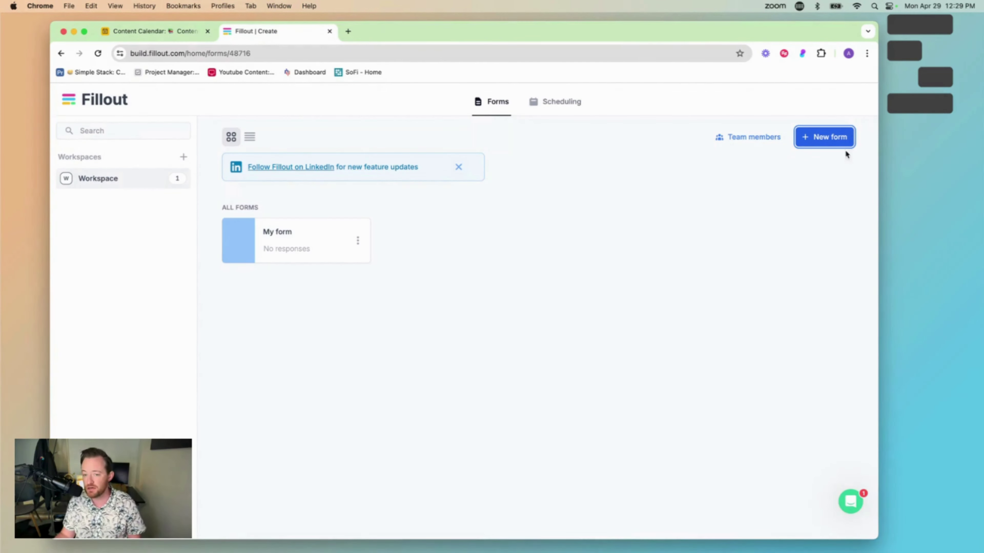
- Browse the Business forms and Client project forms template categories for a new form, and close the template gallery
{"action": "left_click", "coordinate": [825, 139]}
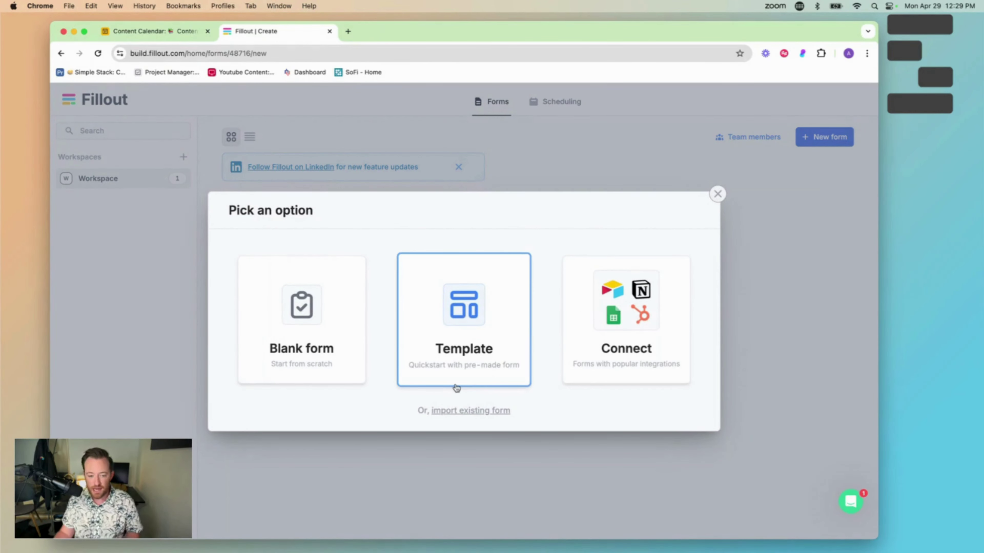
{"action": "left_click", "coordinate": [459, 379]}
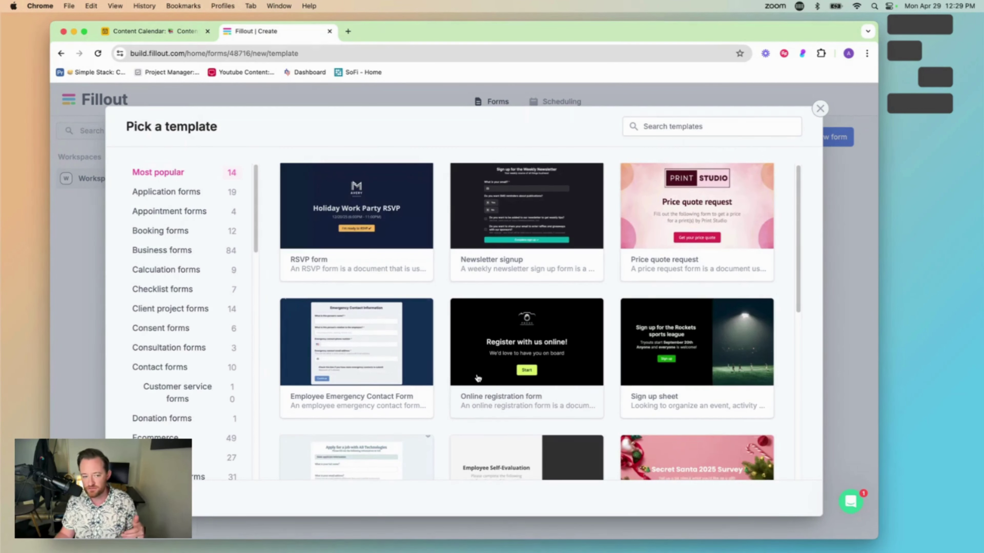
{"action": "left_click", "coordinate": [182, 250]}
{"action": "left_click", "coordinate": [190, 308]}
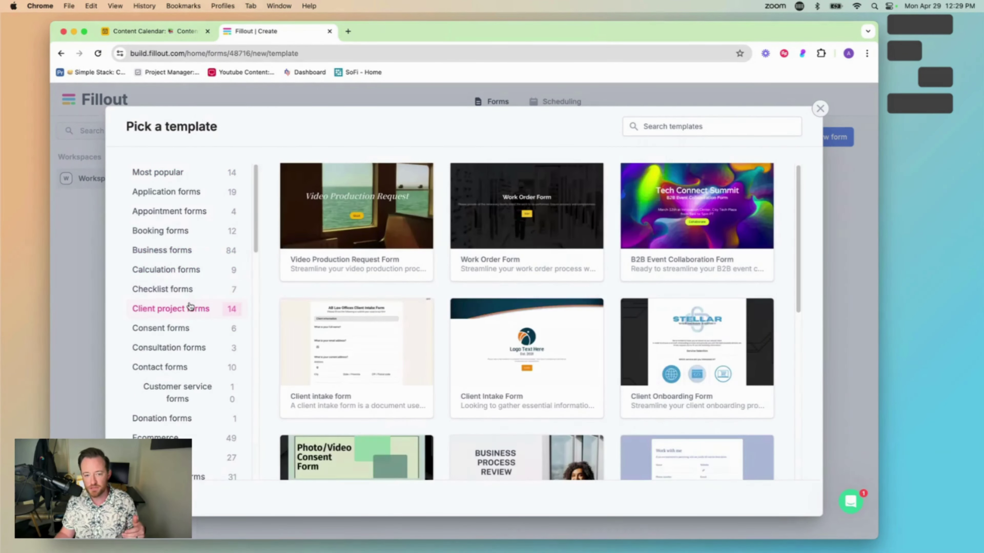
{"action": "left_click", "coordinate": [820, 109]}
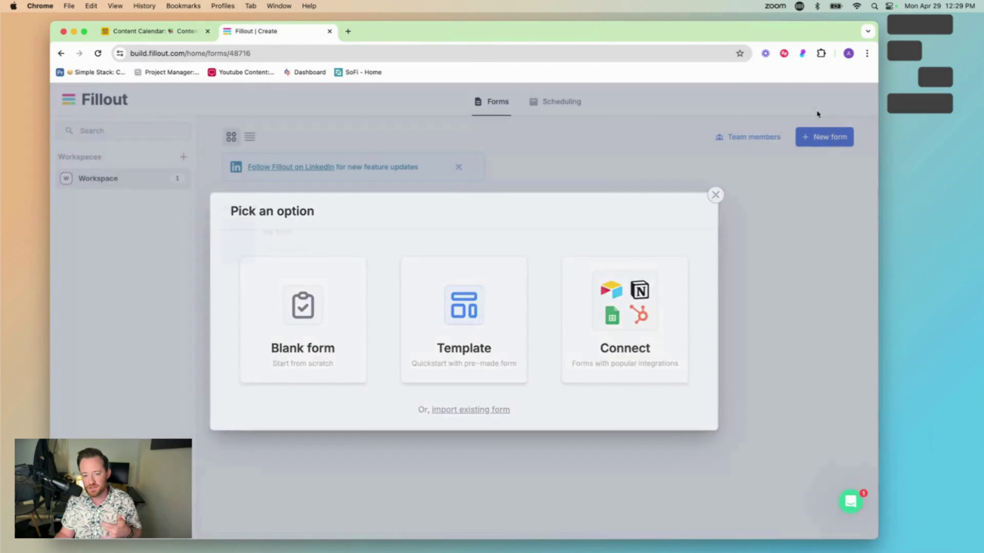
{"action": "left_click", "coordinate": [816, 111]}
- Create a new blank form with the Plain theme
{"action": "left_click", "coordinate": [826, 136]}
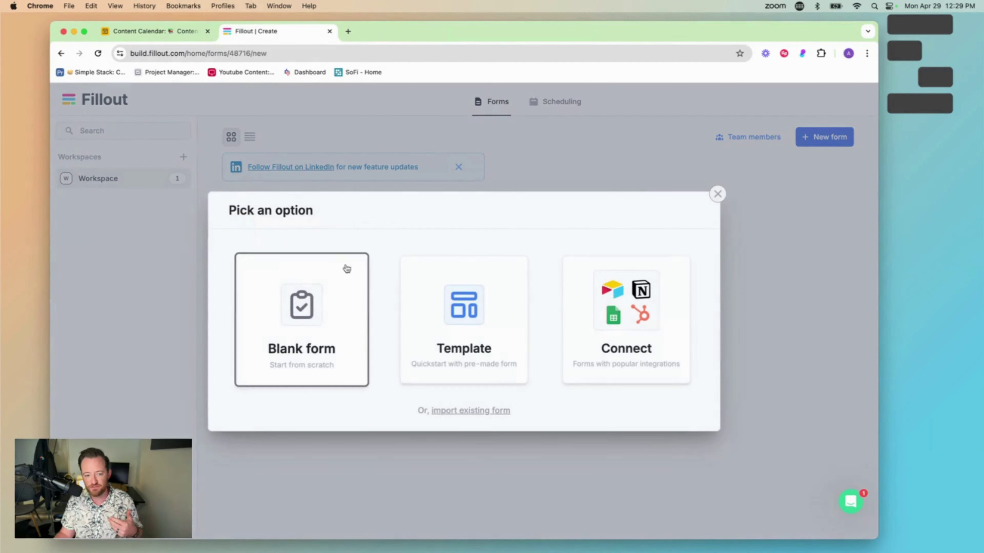
{"action": "left_click", "coordinate": [320, 333]}
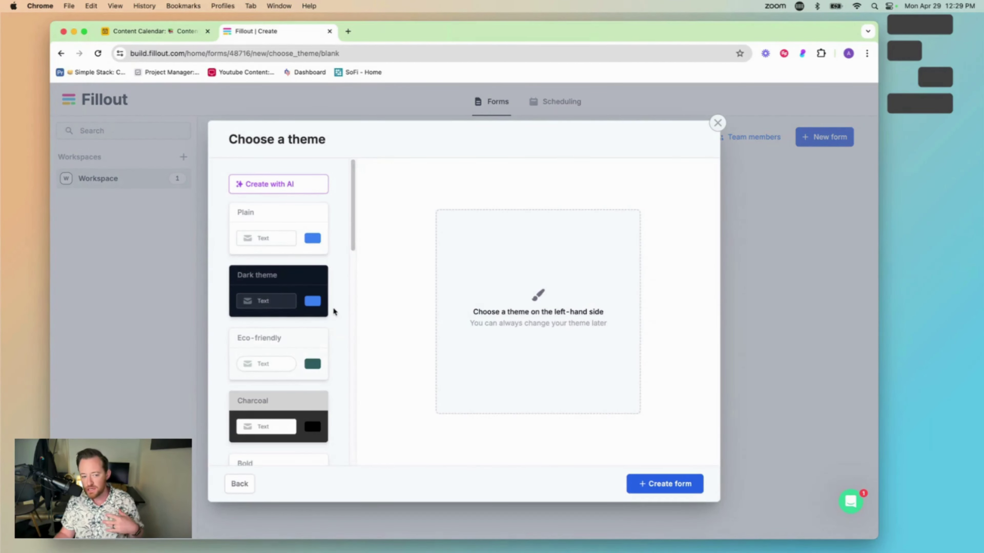
{"action": "left_click", "coordinate": [292, 224]}
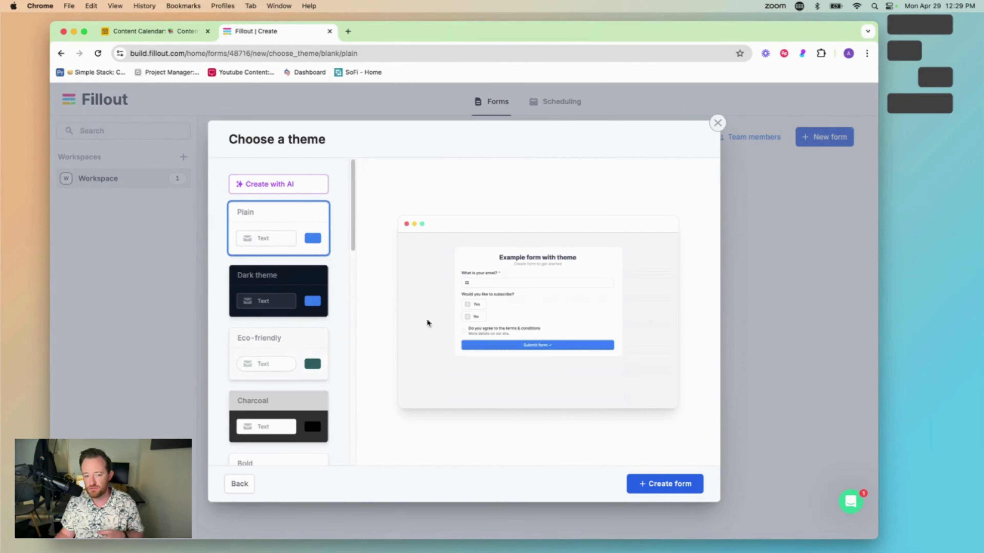
{"action": "left_click", "coordinate": [673, 490]}
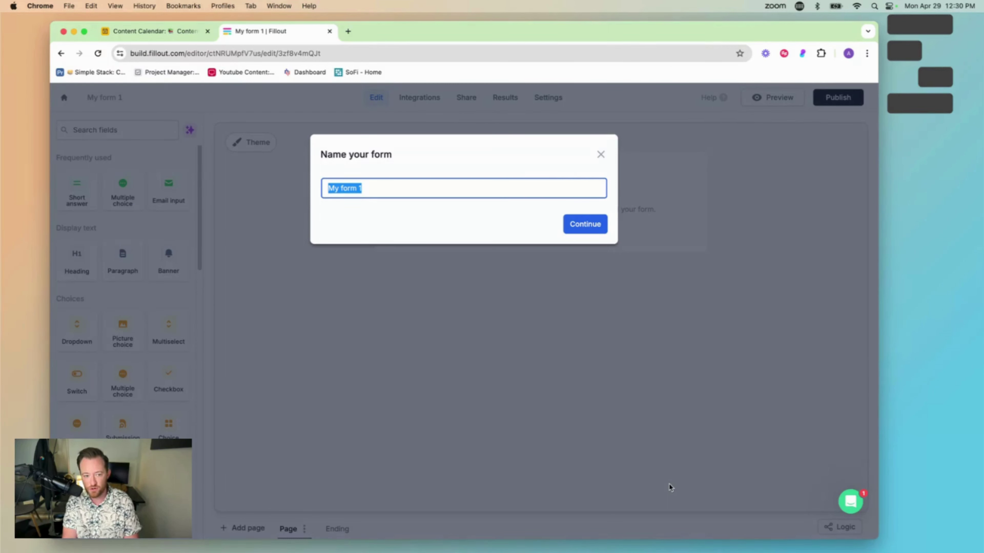
- Name the form "New Contributor Submission"
{"action": "type", "text": "New C"}
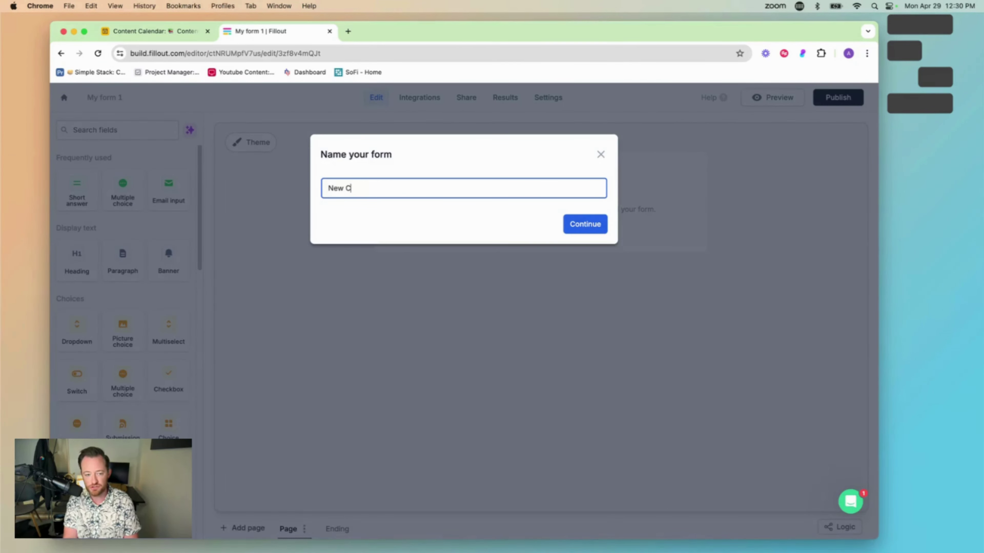
{"action": "type", "text": "ontributor S"}
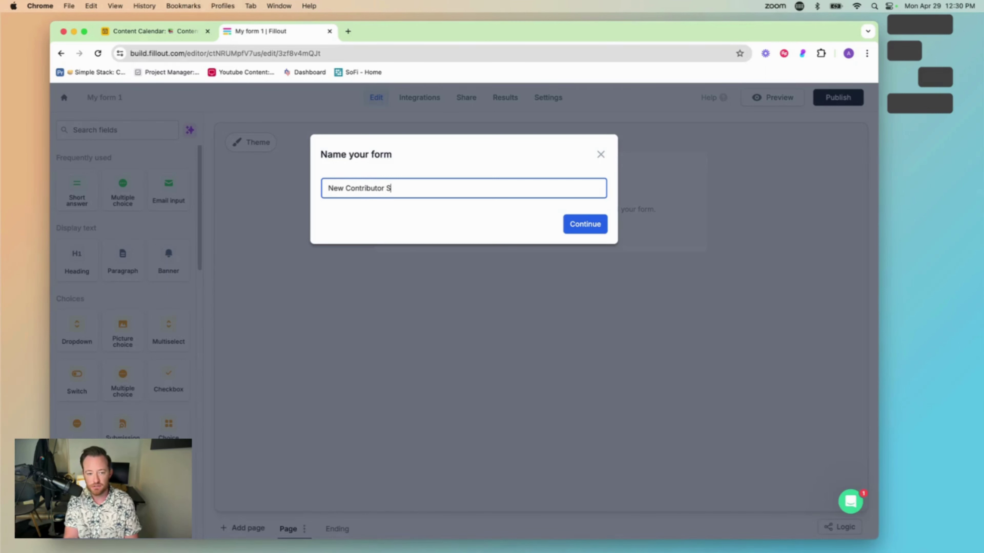
{"action": "type", "text": "ubmission"}
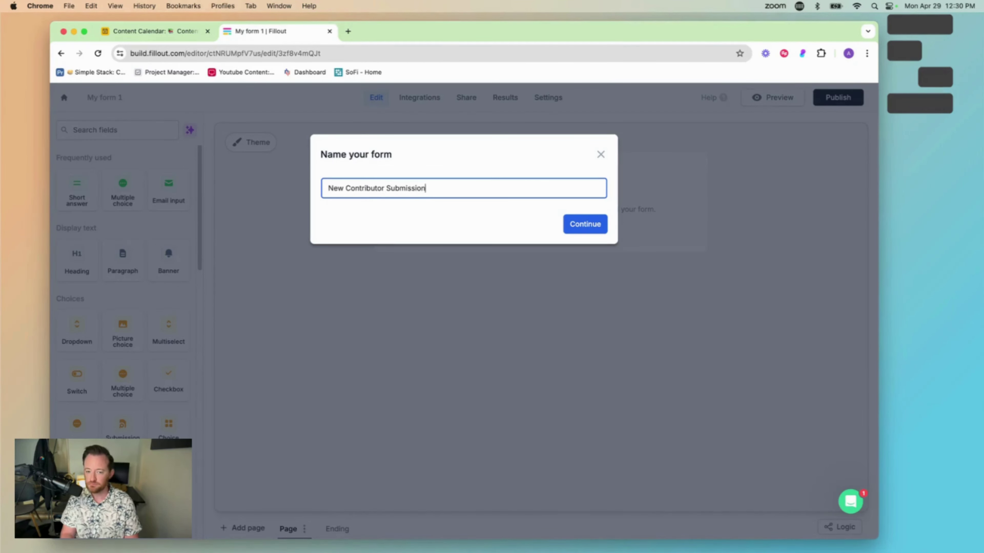
{"action": "left_click", "coordinate": [587, 226]}
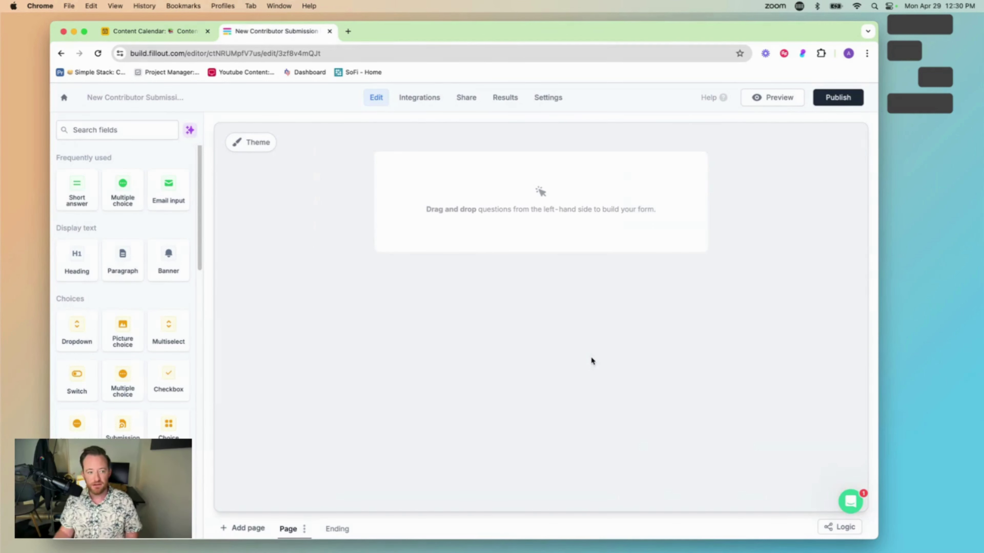
- Add a heading field to the empty form page with the text "Display Text"
{"action": "scroll", "coordinate": [140, 345], "scroll_direction": "down", "scroll_amount": 15}
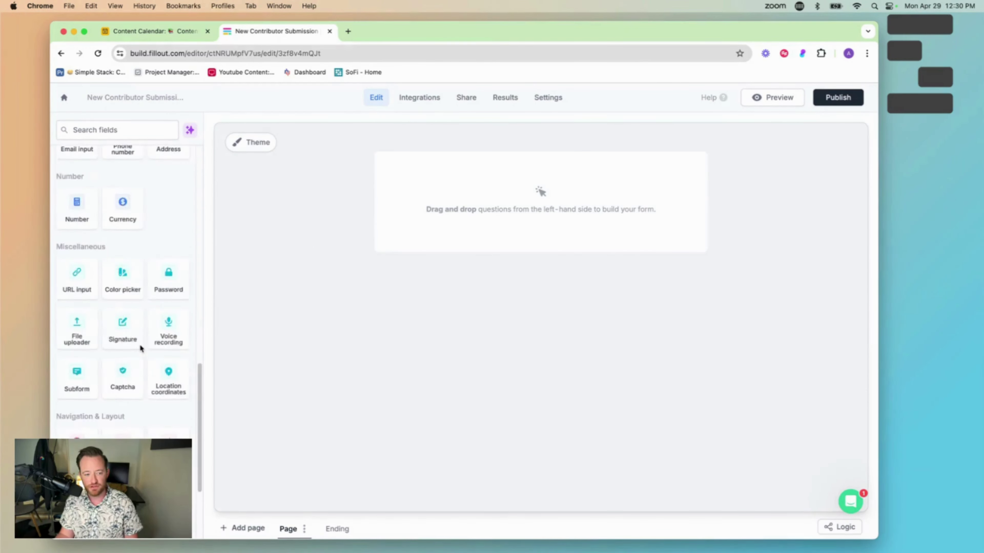
{"action": "scroll", "coordinate": [138, 349], "scroll_direction": "up", "scroll_amount": 15}
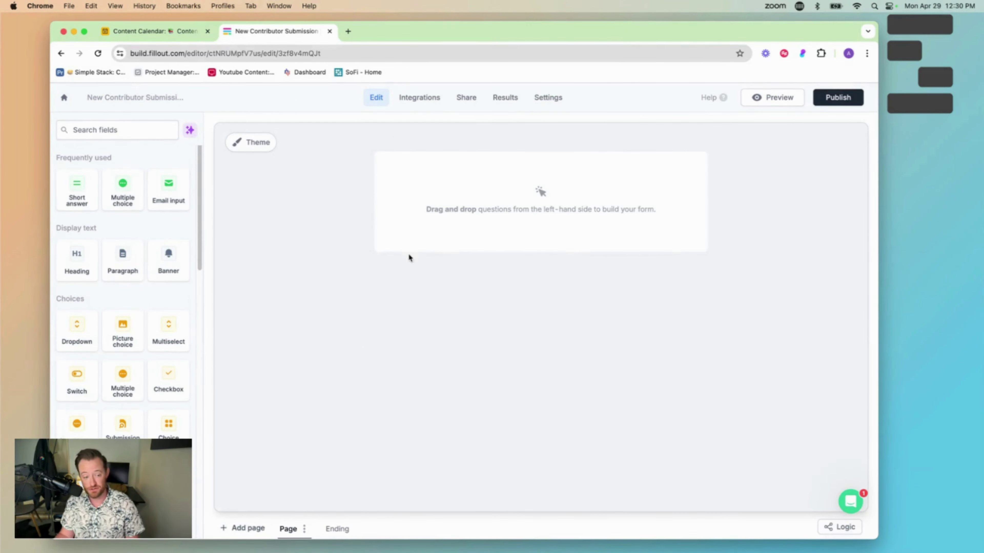
{"action": "left_click_drag", "start_coordinate": [69, 259], "coordinate": [414, 212]}
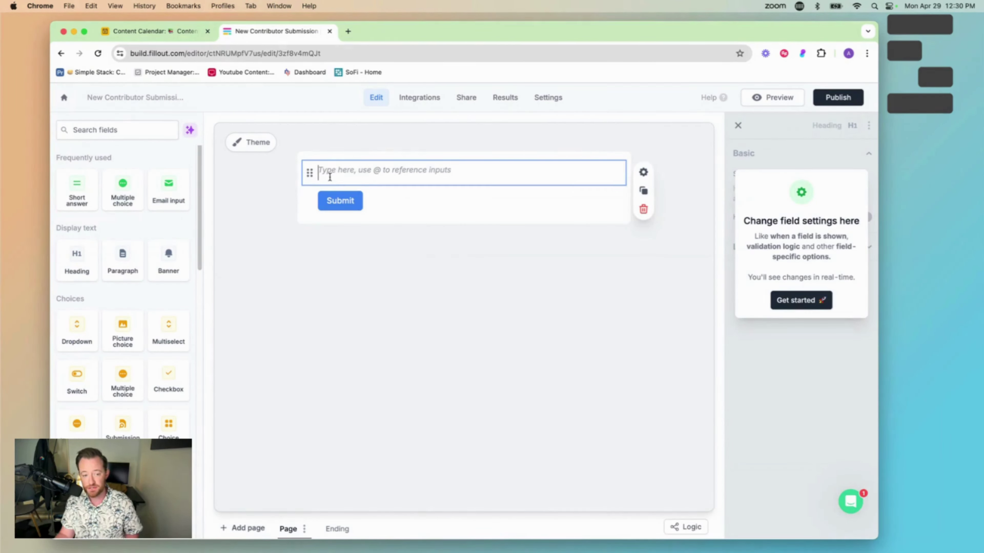
{"action": "type", "text": "Dis"}
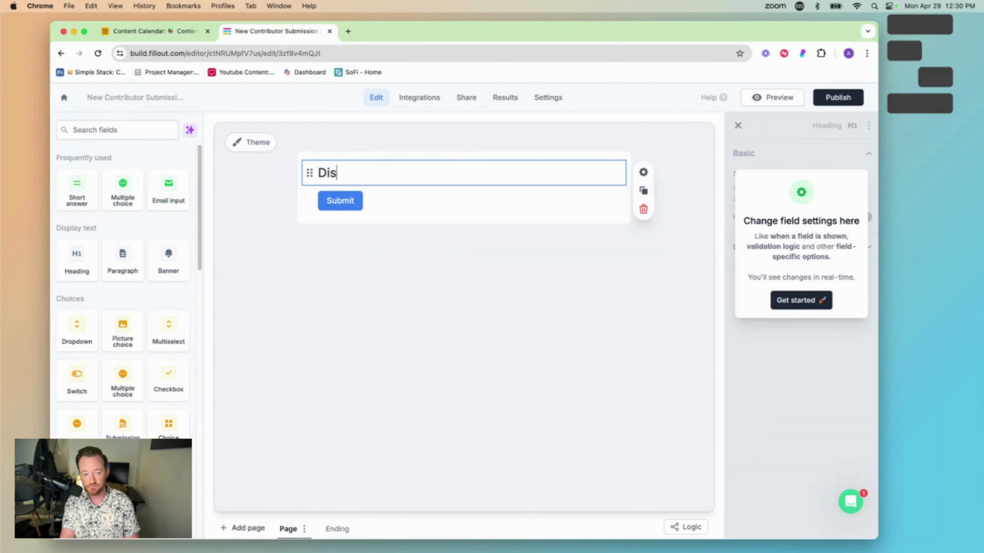
{"action": "type", "text": "play Text"}
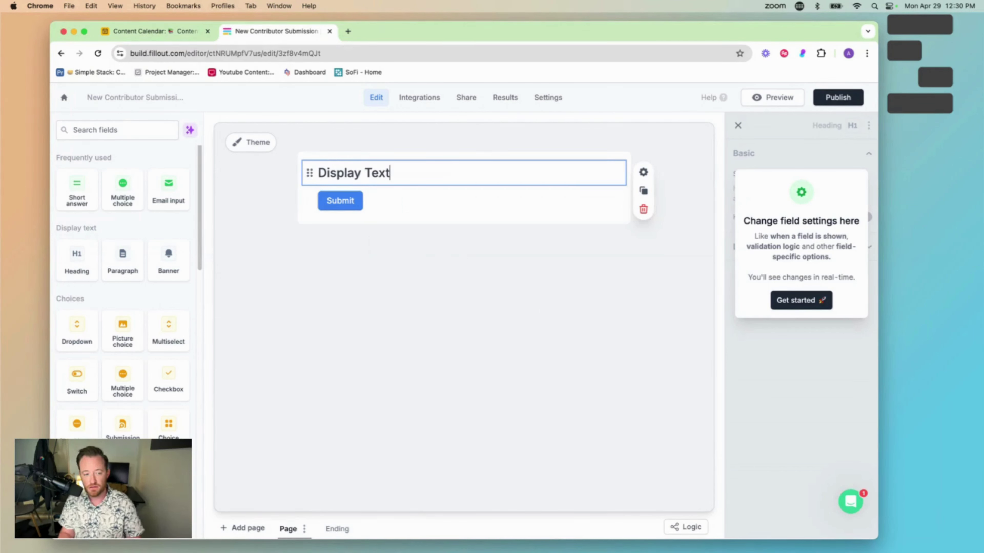
- Add a banner field between the heading and the Submit button, and dismiss the field settings introduction
{"action": "left_click_drag", "start_coordinate": [168, 258], "coordinate": [393, 207]}
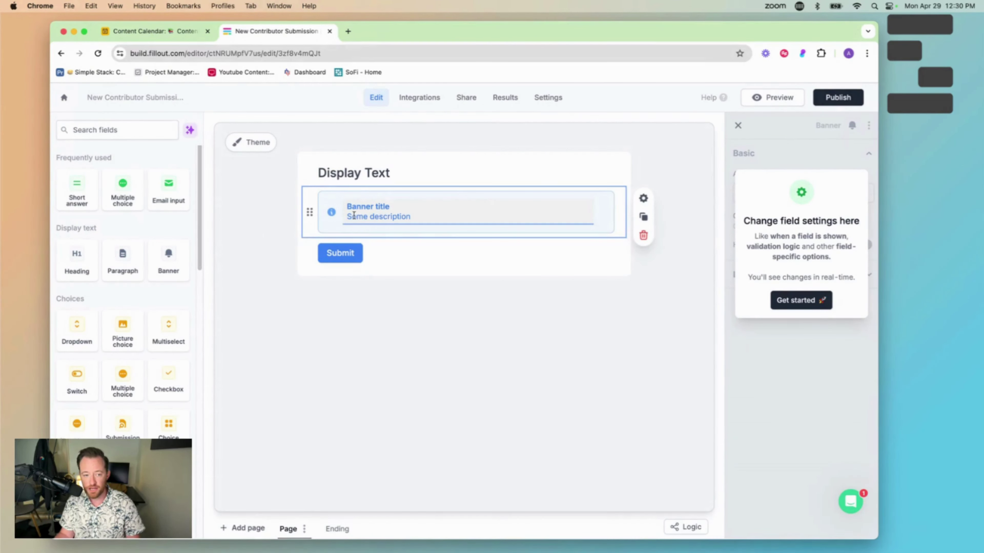
{"action": "left_click", "coordinate": [448, 172]}
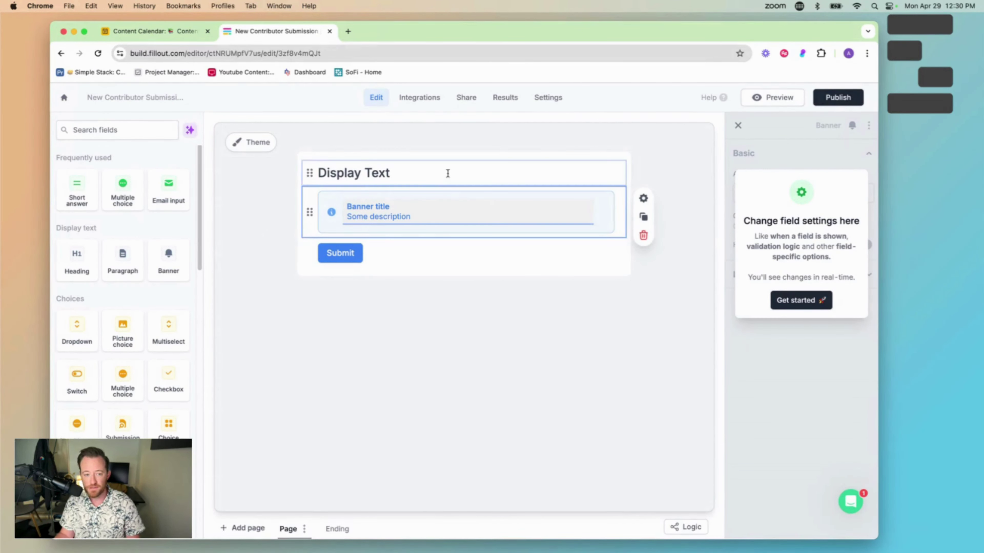
{"action": "left_click", "coordinate": [798, 302]}
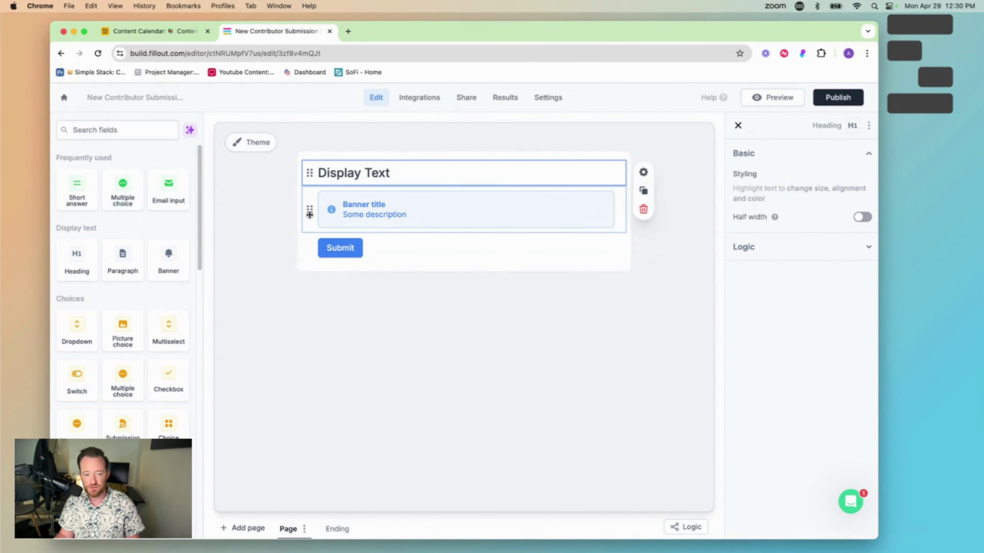
- Examine the banner's basic settings and the heading's styling and conditional logic options
{"action": "left_click", "coordinate": [351, 220]}
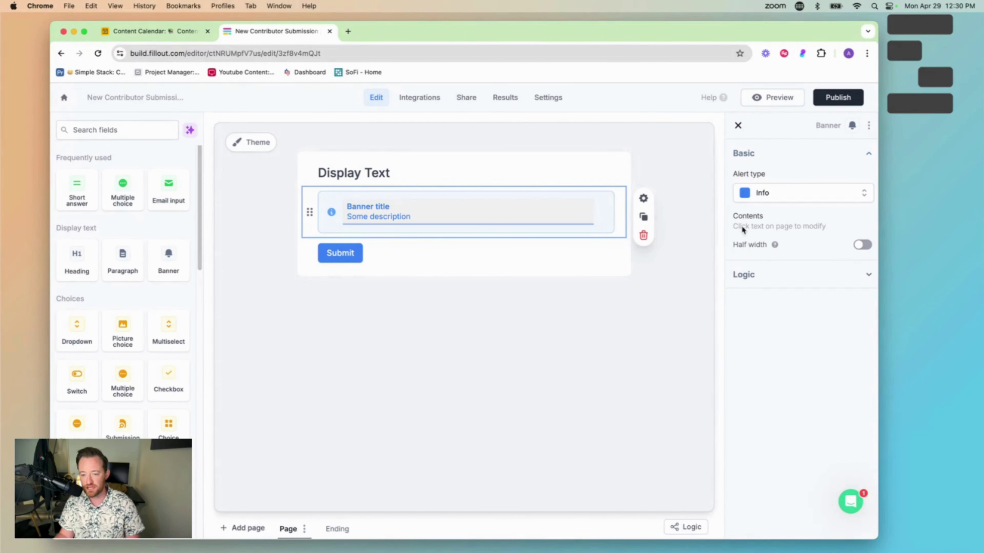
{"action": "left_click", "coordinate": [310, 186]}
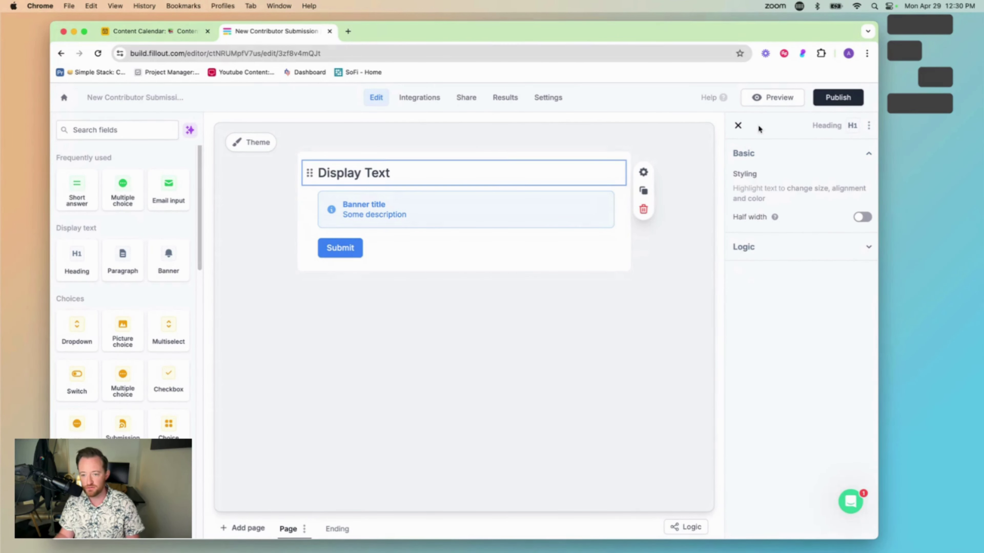
{"action": "left_click", "coordinate": [783, 246]}
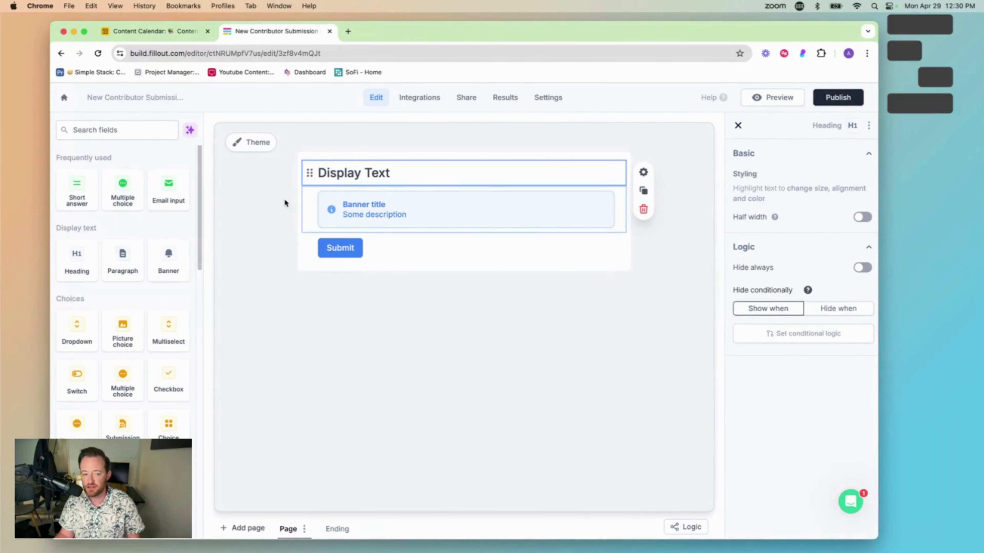
- Try the Error alert type on the banner, and set its alert type to Success
{"action": "left_click", "coordinate": [310, 208]}
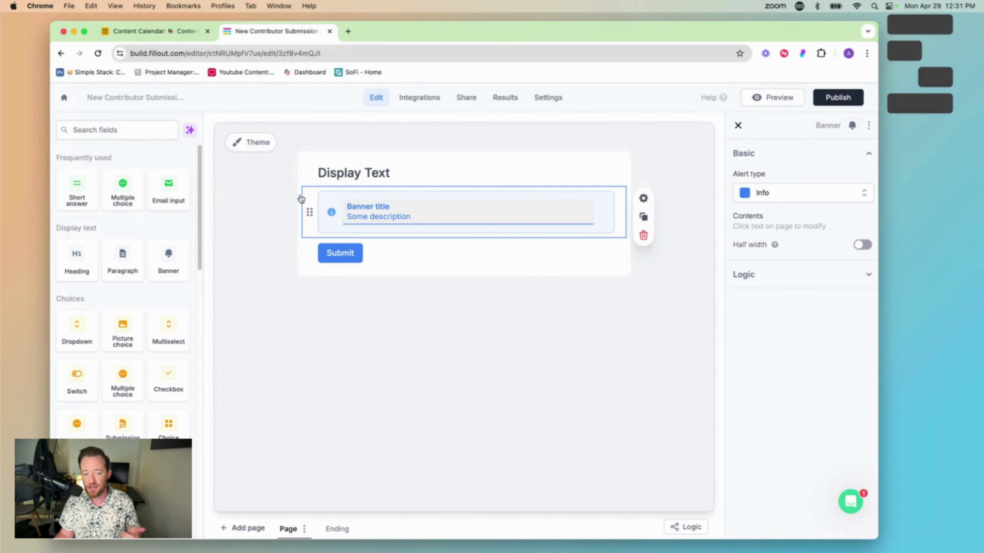
{"action": "left_click", "coordinate": [817, 198]}
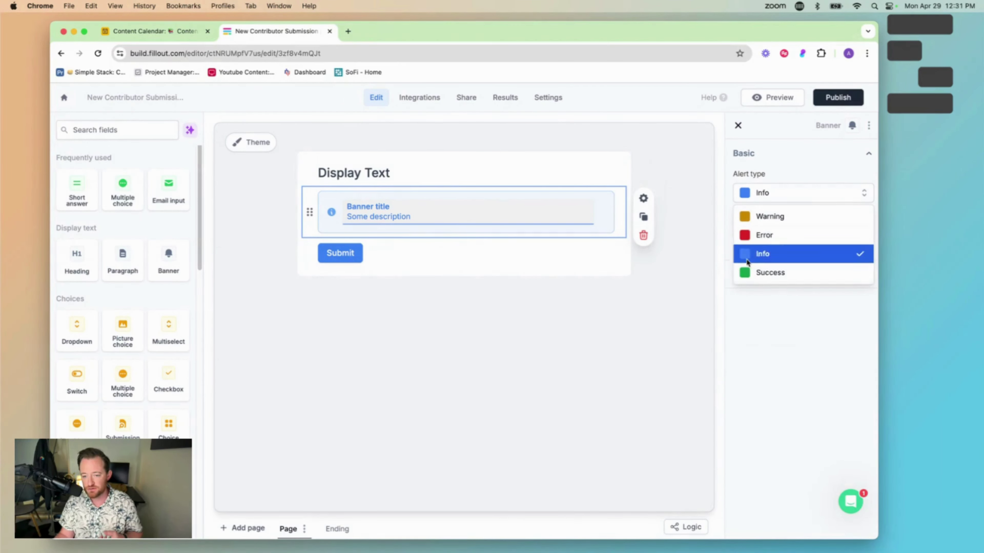
{"action": "left_click", "coordinate": [773, 235]}
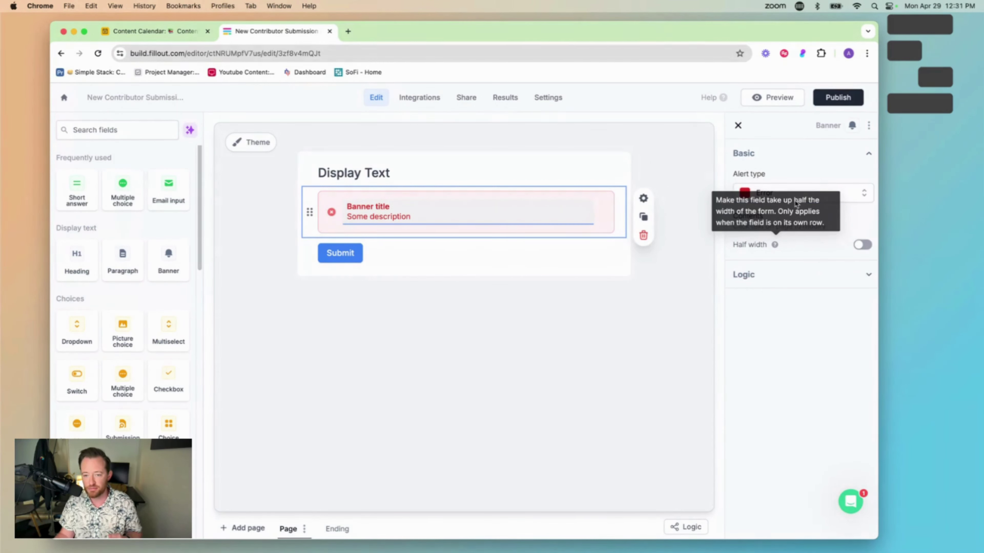
{"action": "left_click", "coordinate": [855, 198]}
{"action": "left_click", "coordinate": [812, 194]}
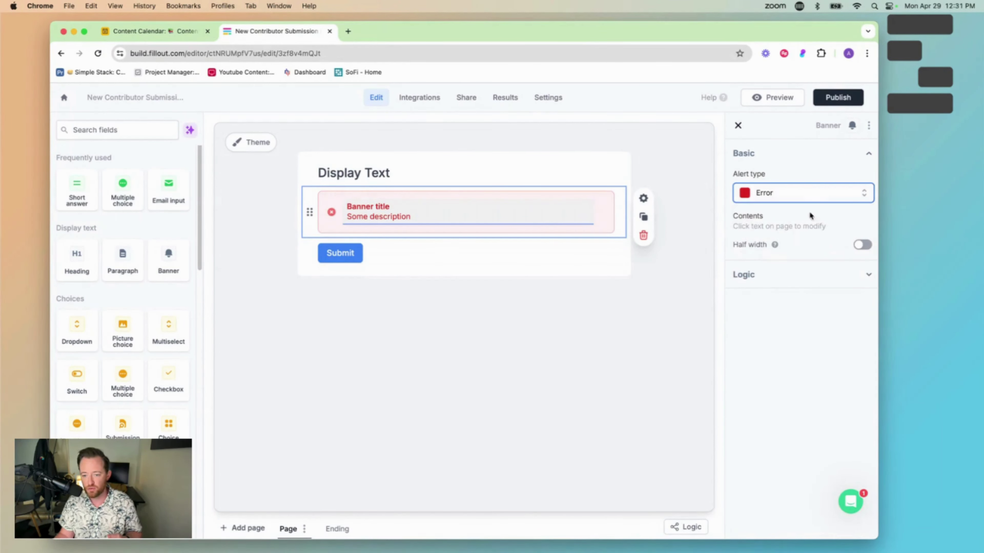
{"action": "left_click", "coordinate": [807, 195]}
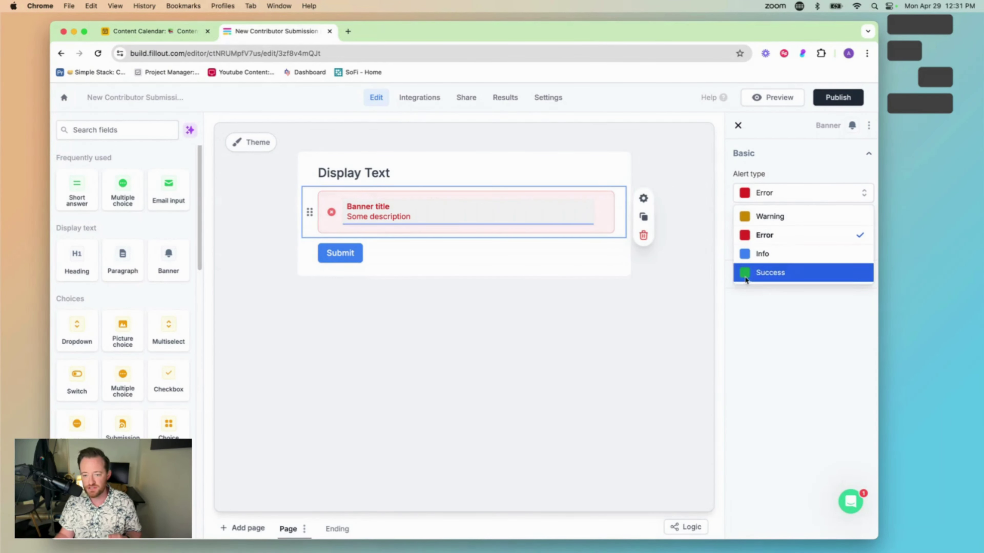
{"action": "left_click", "coordinate": [769, 272]}
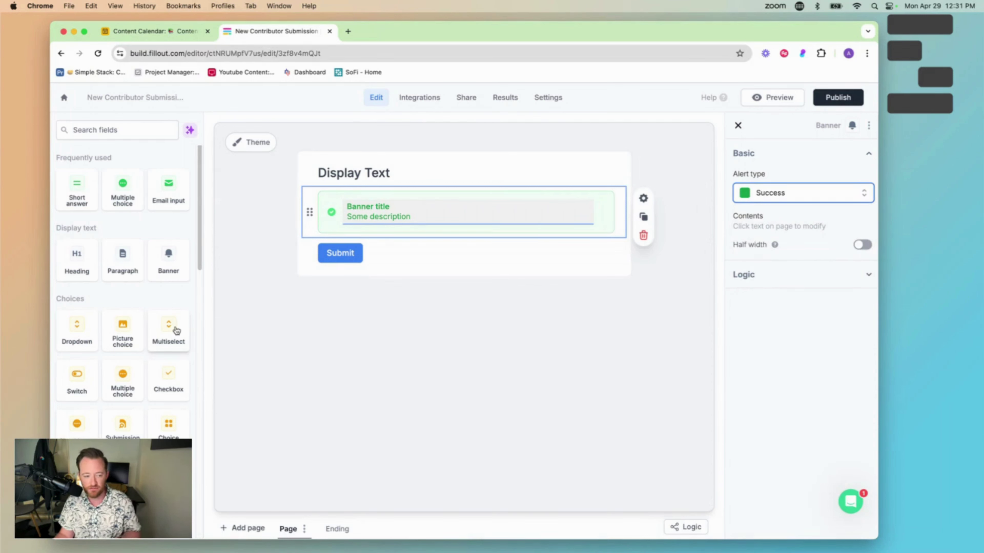
- Add a dropdown question below the banner to view its default options, and delete it
{"action": "left_click_drag", "start_coordinate": [90, 329], "coordinate": [414, 260]}
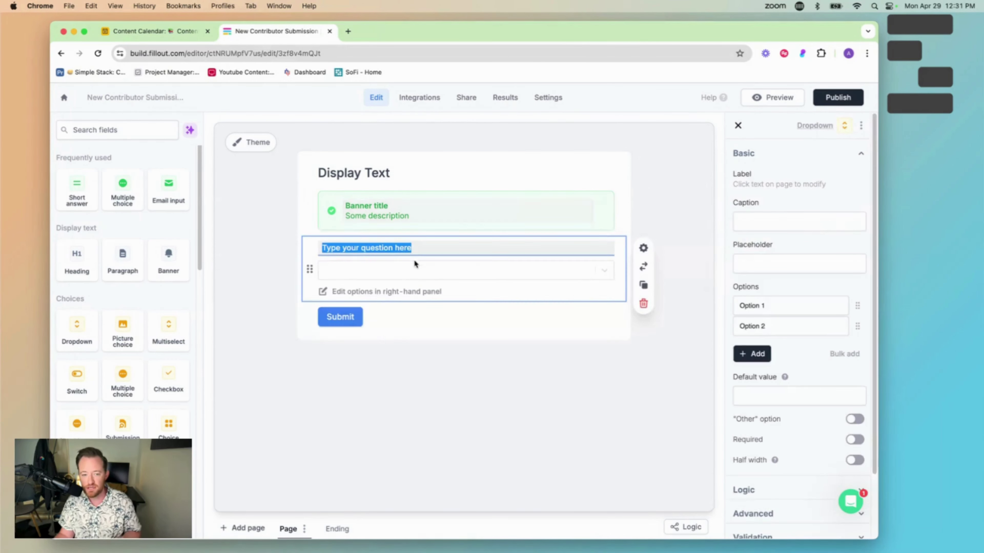
{"action": "left_click", "coordinate": [600, 264]}
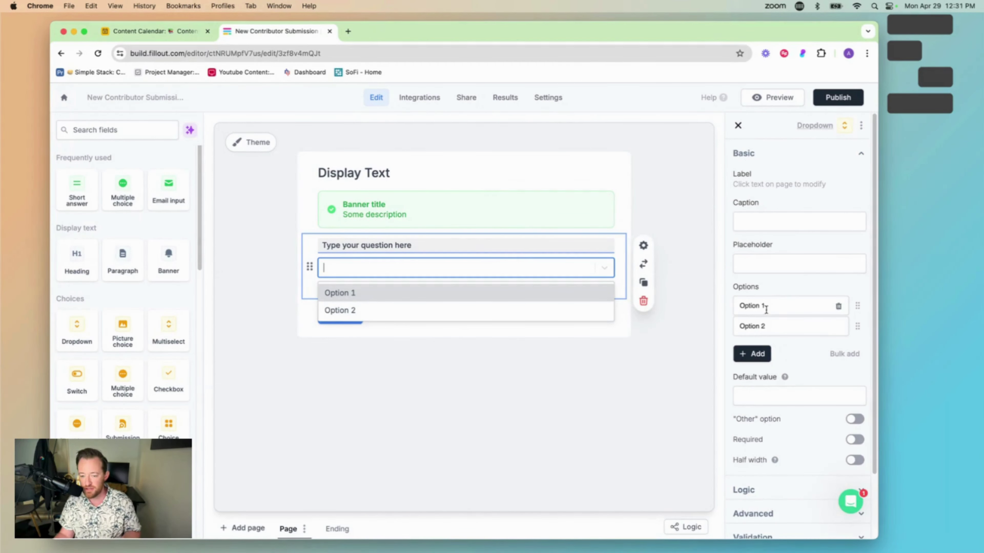
{"action": "scroll", "coordinate": [783, 327], "scroll_direction": "down", "scroll_amount": 2}
{"action": "scroll", "coordinate": [776, 331], "scroll_direction": "up", "scroll_amount": 2}
{"action": "left_click", "coordinate": [644, 301]}
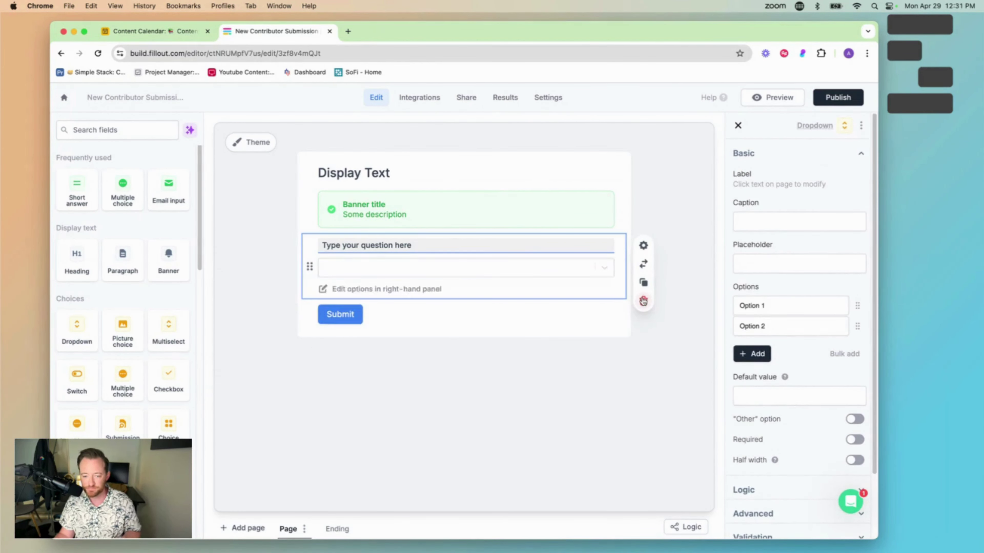
- Delete the success banner from the form
{"action": "left_click", "coordinate": [615, 217]}
{"action": "left_click", "coordinate": [644, 235]}
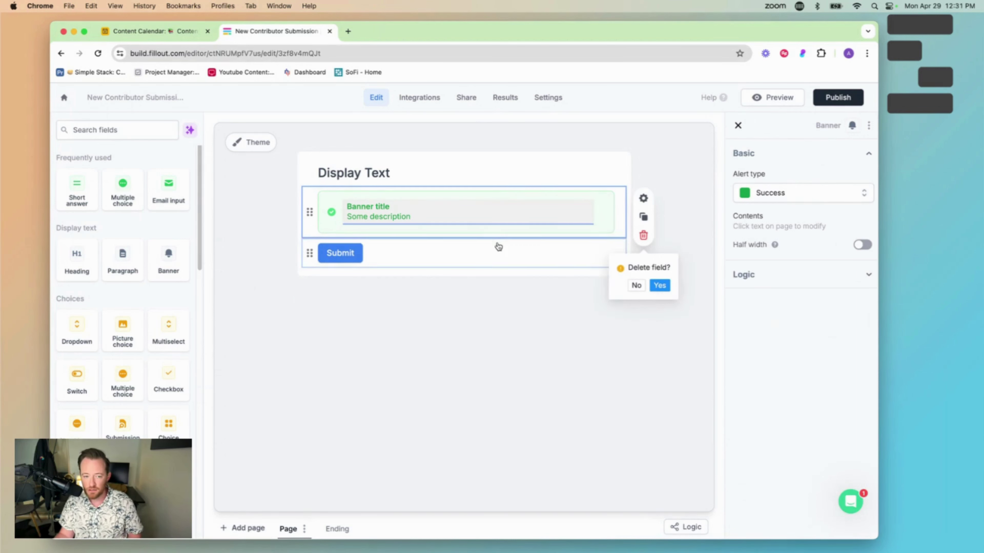
{"action": "left_click", "coordinate": [661, 285]}
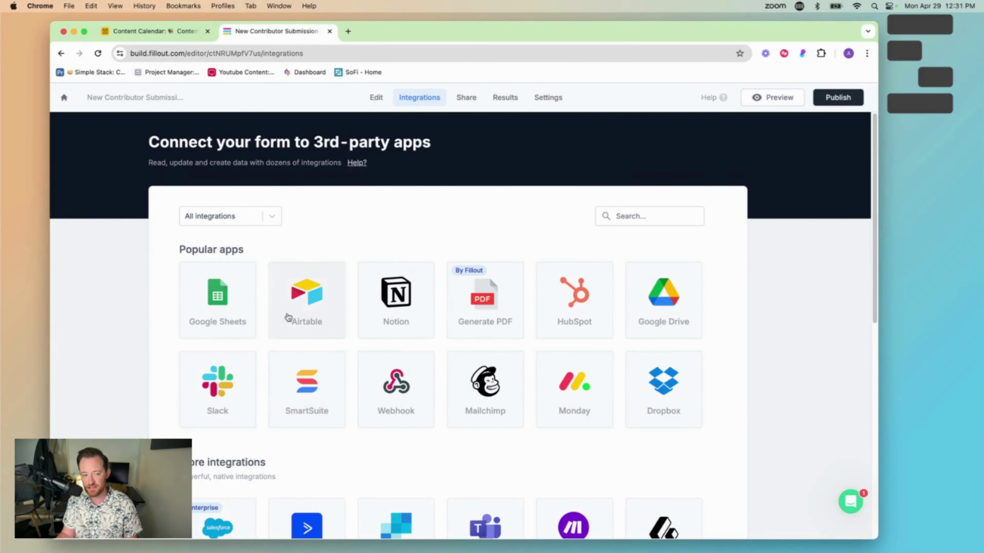
- Connect the form to Airtable, granting Fillout access to all current and future bases in the Simple-stack organization
{"action": "left_click", "coordinate": [310, 312]}
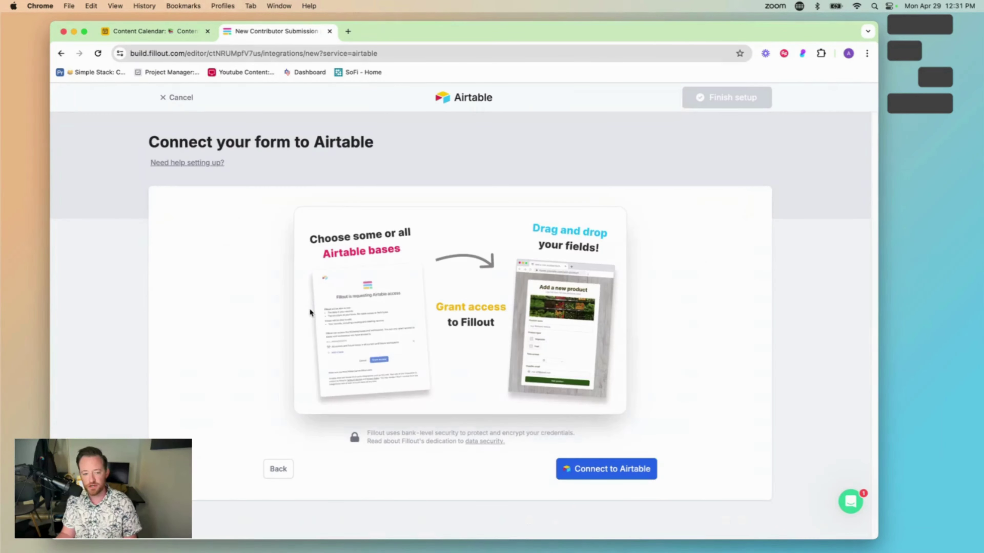
{"action": "left_click", "coordinate": [598, 471]}
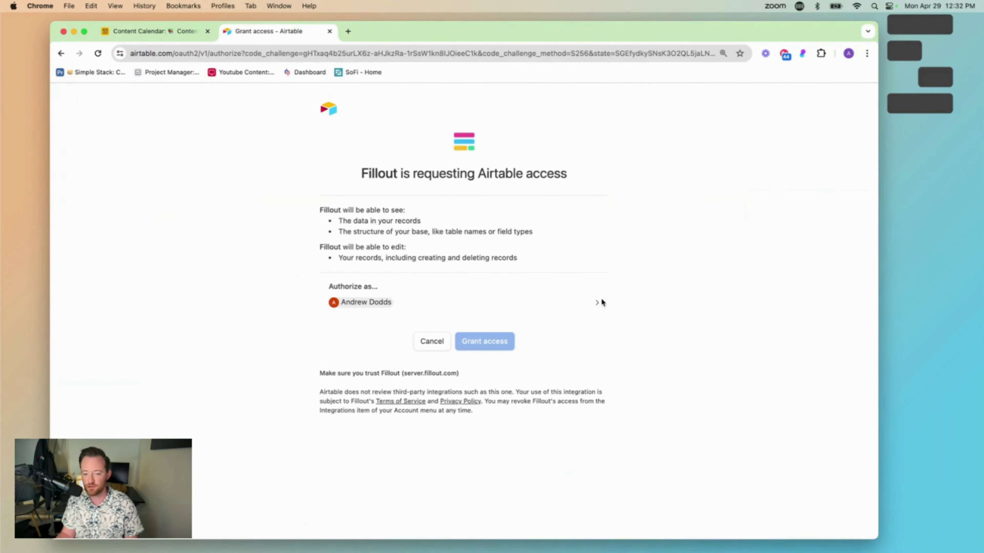
{"action": "left_click", "coordinate": [597, 304]}
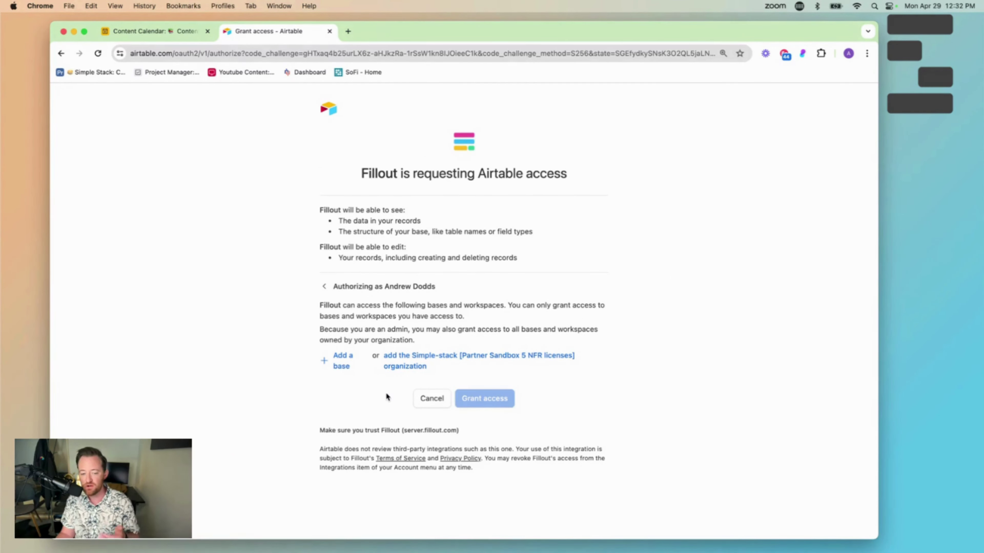
{"action": "left_click", "coordinate": [401, 367]}
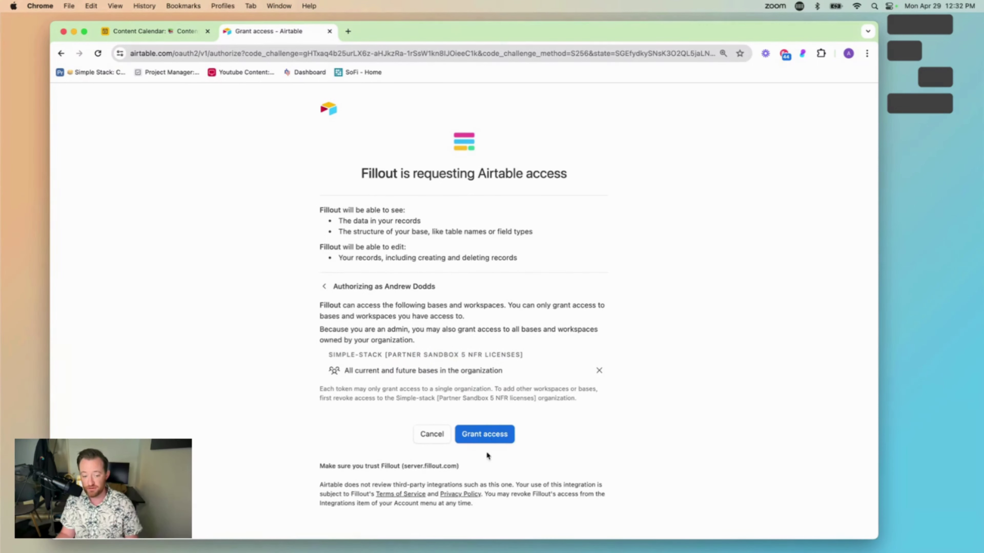
{"action": "left_click", "coordinate": [492, 434]}
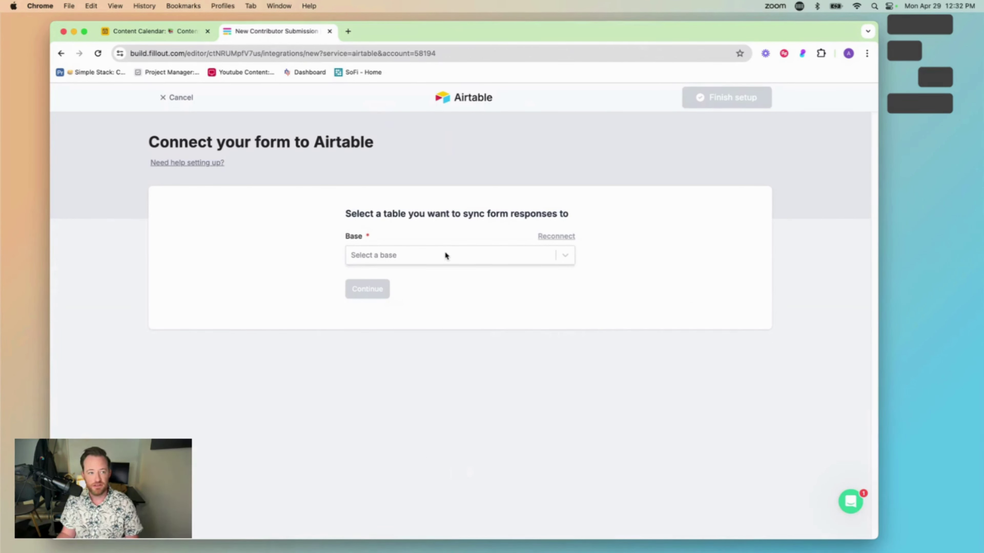
- Search the available bases for "example" and choose Example Calendar as the base that receives form responses
{"action": "left_click", "coordinate": [161, 33]}
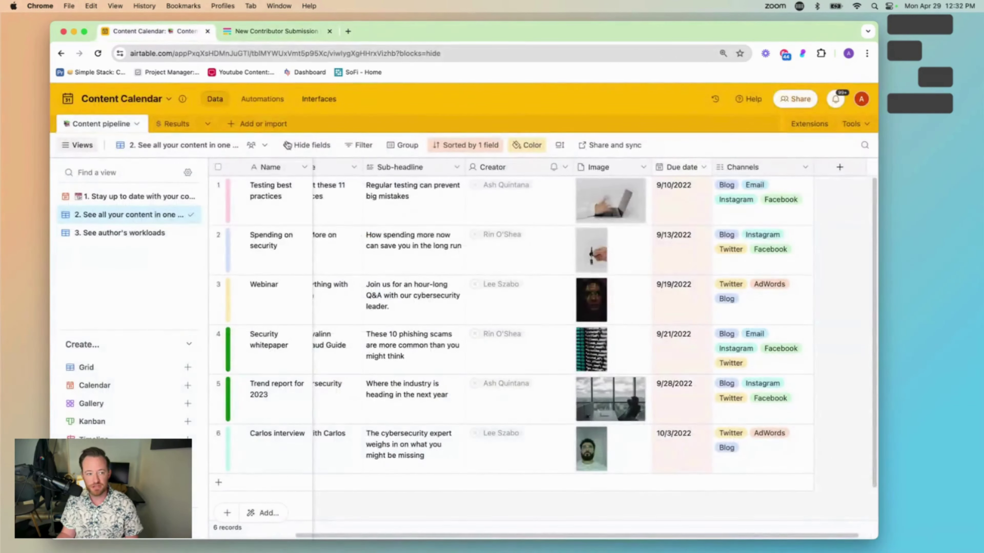
{"action": "left_click", "coordinate": [254, 27]}
{"action": "left_click", "coordinate": [499, 252]}
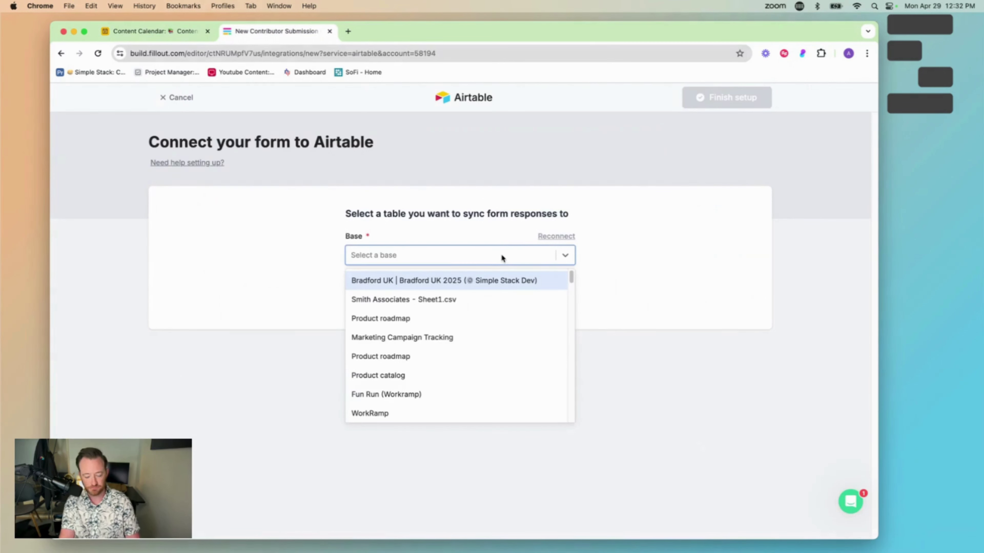
{"action": "type", "text": "content"}
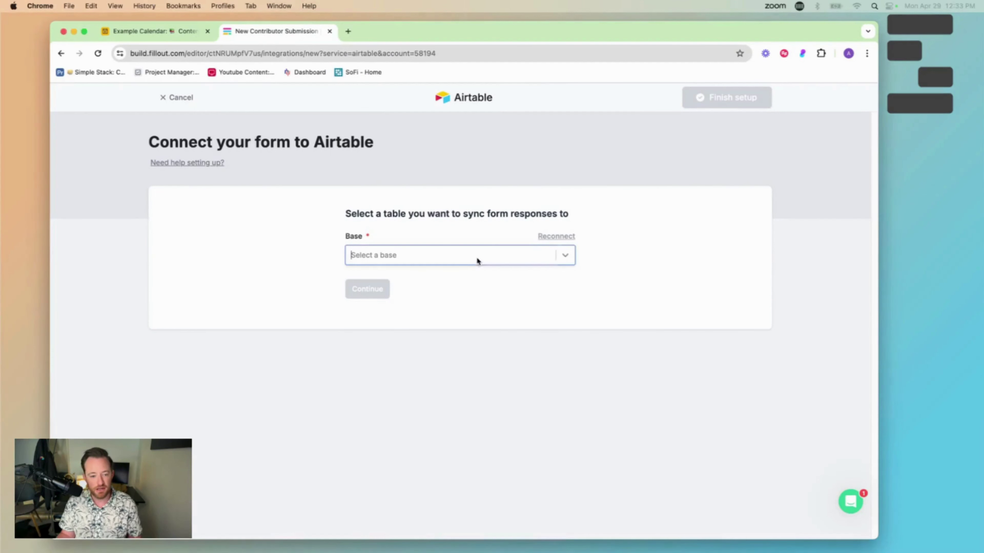
{"action": "left_click", "coordinate": [476, 259]}
{"action": "type", "text": "example"}
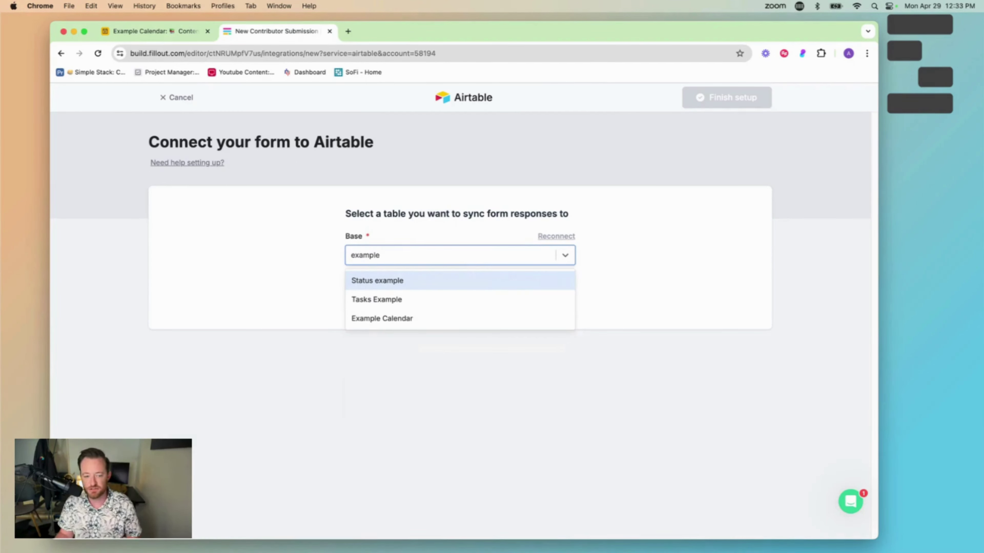
{"action": "left_click", "coordinate": [417, 319]}
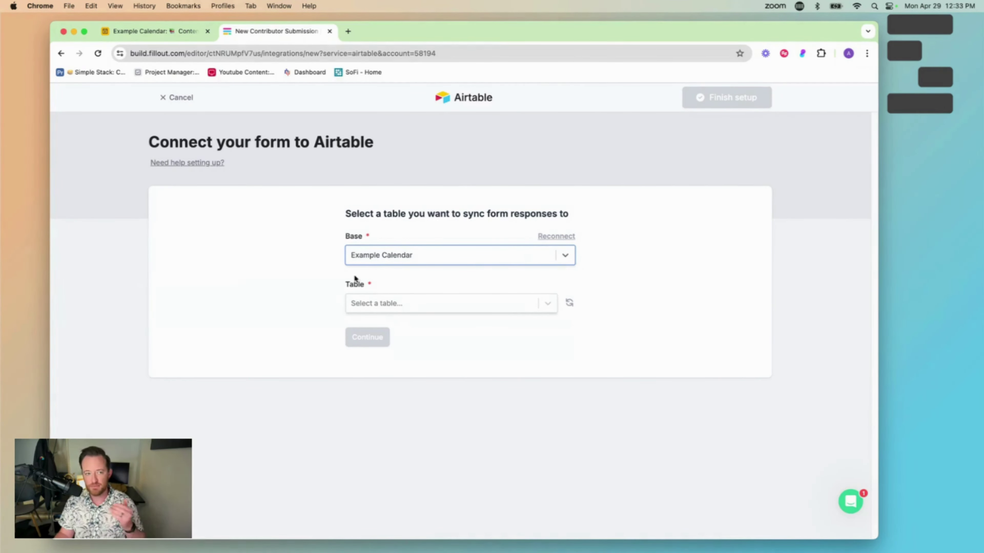
- Choose Content pipeline as the table for new records and finish the Airtable integration setup
{"action": "left_click", "coordinate": [178, 33]}
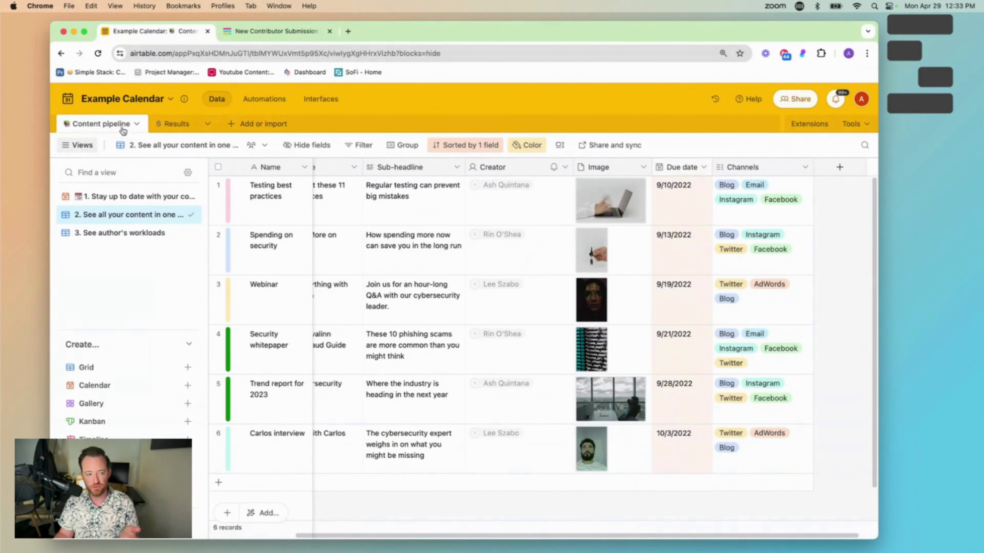
{"action": "left_click", "coordinate": [245, 29]}
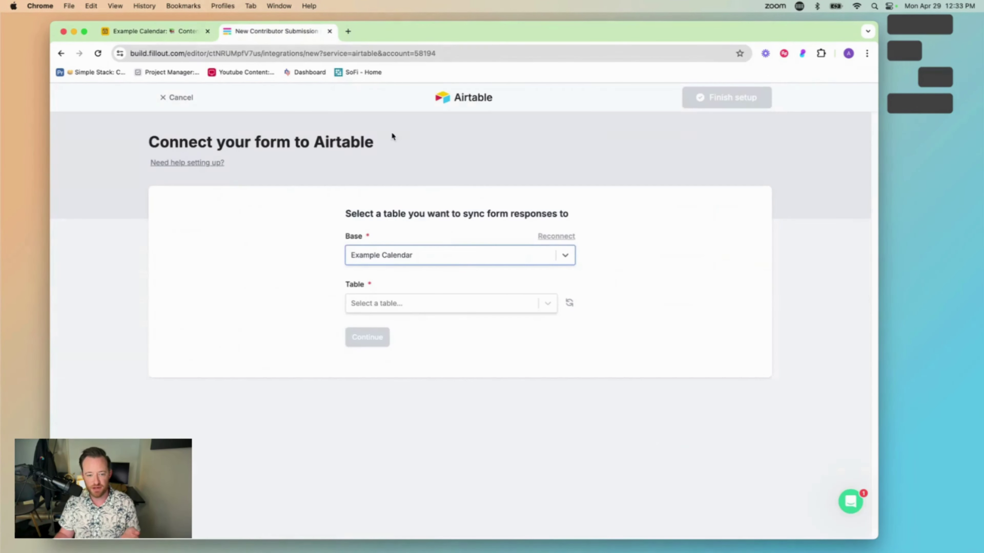
{"action": "left_click", "coordinate": [422, 306]}
{"action": "left_click", "coordinate": [402, 330]}
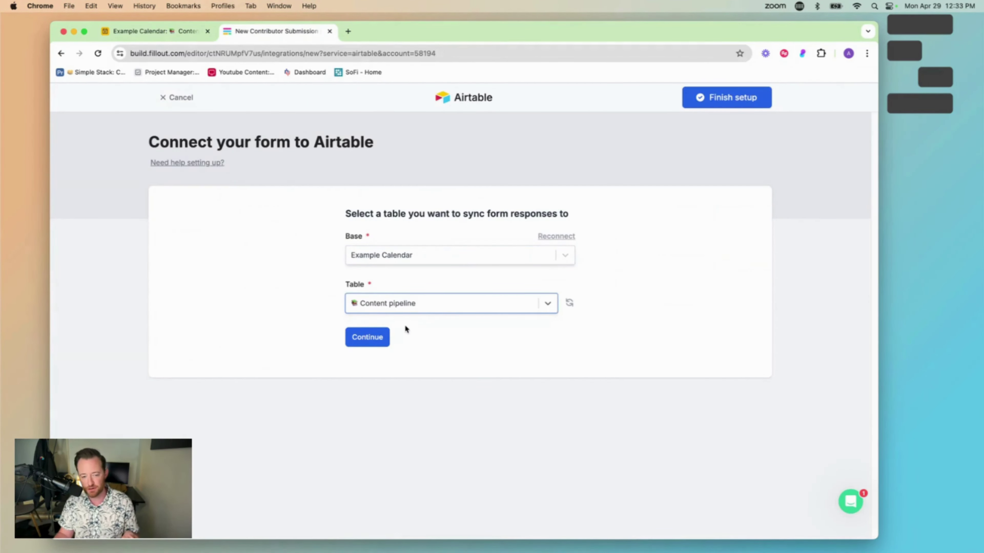
{"action": "left_click", "coordinate": [351, 339]}
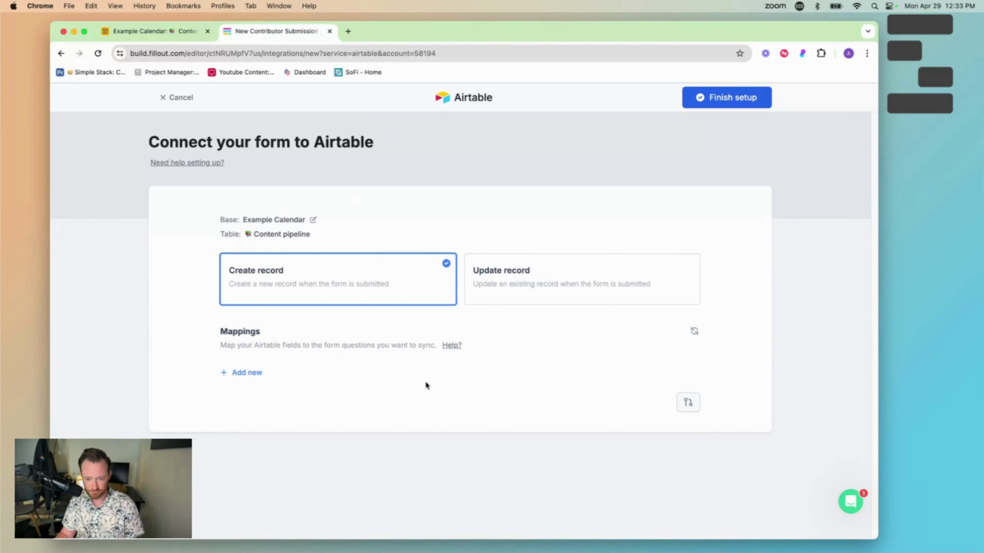
{"action": "left_click", "coordinate": [709, 98]}
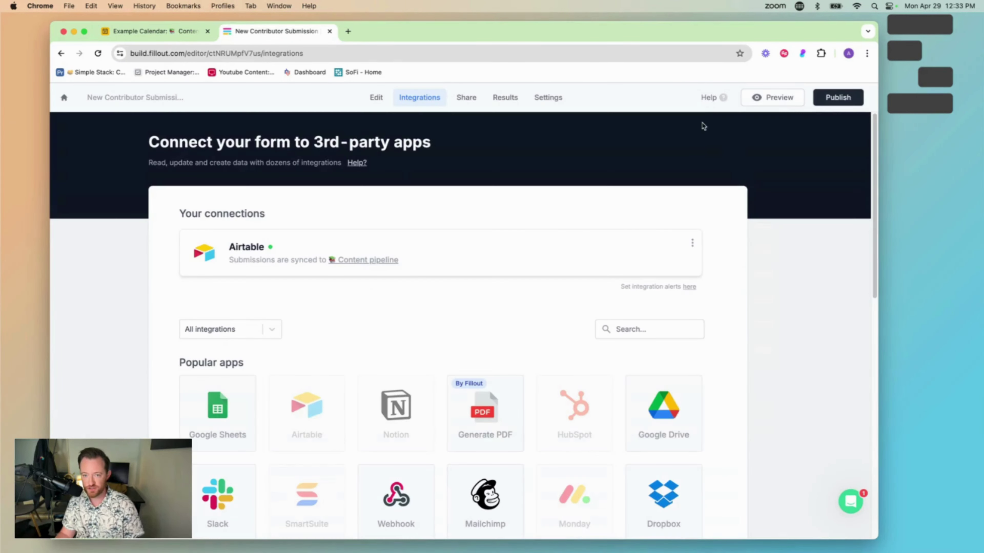
- Return to the form editor and delete the Display Text heading
{"action": "left_click", "coordinate": [374, 97]}
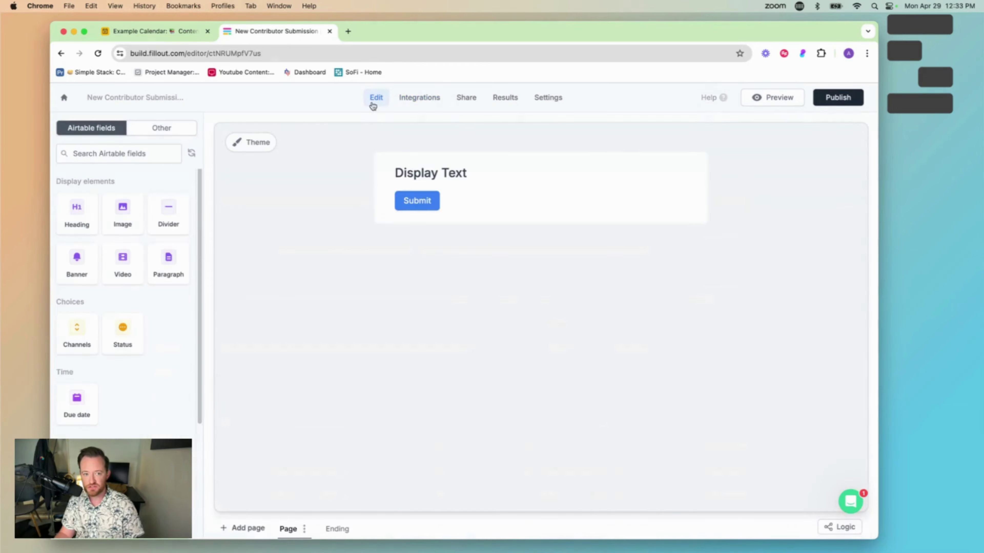
{"action": "left_click", "coordinate": [454, 173]}
{"action": "left_click", "coordinate": [644, 210]}
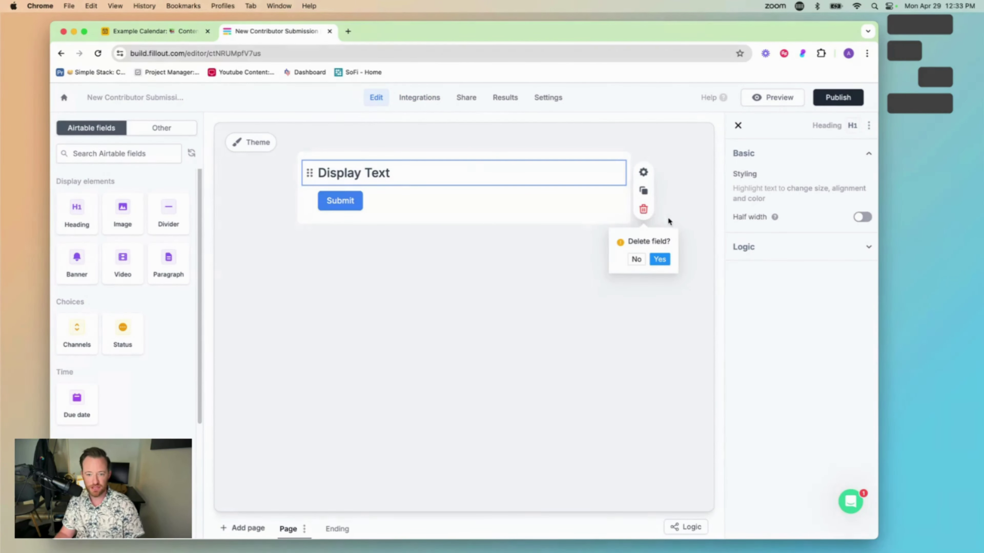
{"action": "left_click", "coordinate": [659, 258]}
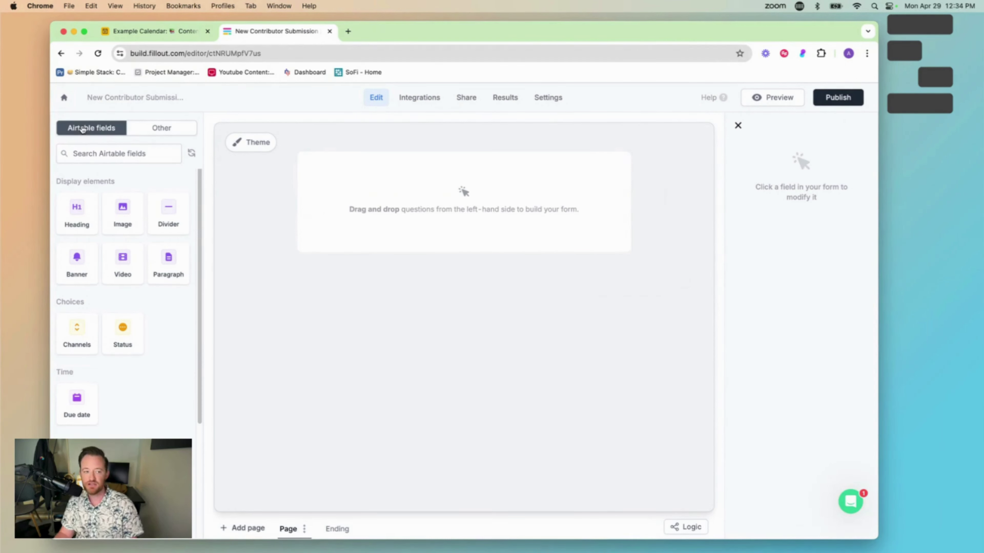
- Browse the available Airtable fields and add the Channels field to the empty form page
{"action": "left_click", "coordinate": [159, 129]}
{"action": "left_click", "coordinate": [95, 129]}
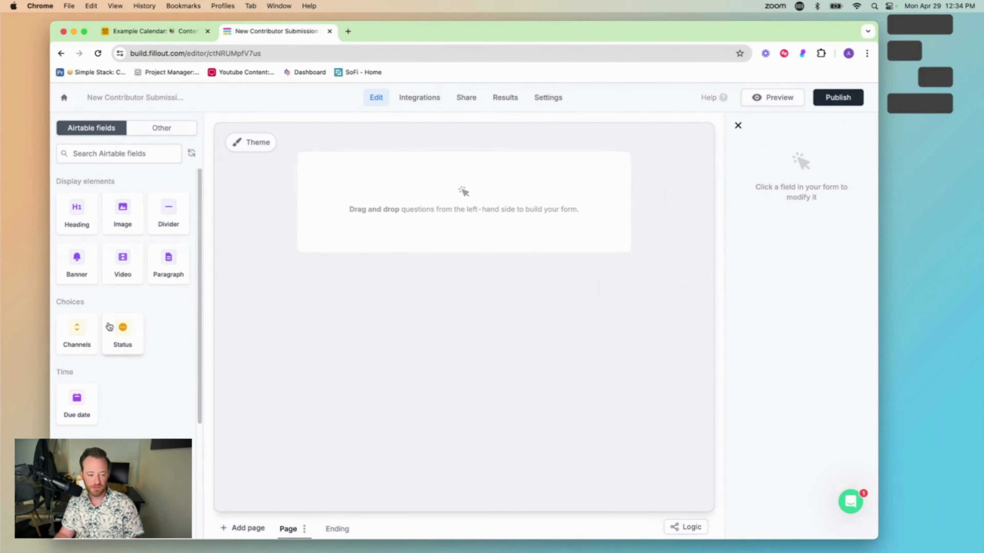
{"action": "scroll", "coordinate": [158, 431], "scroll_direction": "down", "scroll_amount": 5}
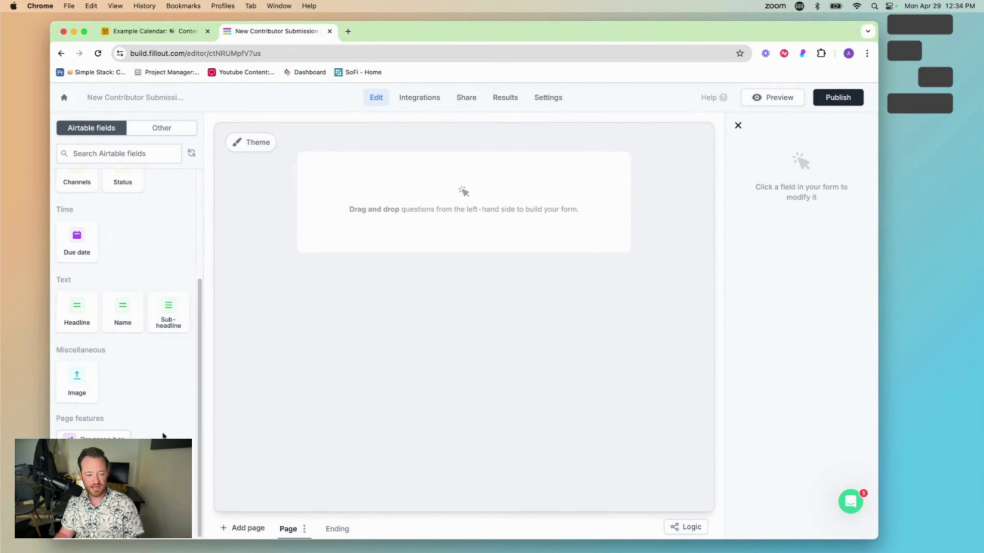
{"action": "scroll", "coordinate": [157, 433], "scroll_direction": "up", "scroll_amount": 5}
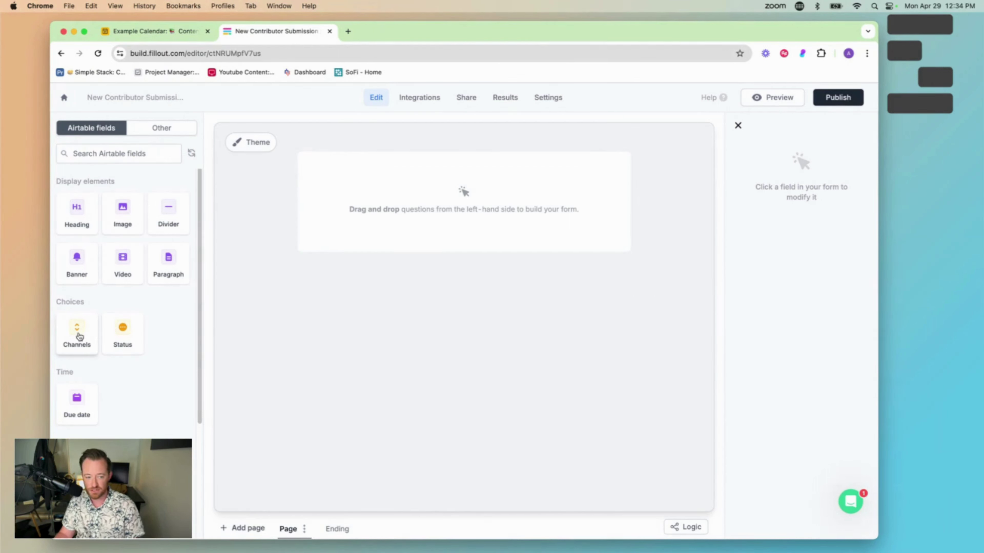
{"action": "left_click_drag", "start_coordinate": [79, 334], "coordinate": [308, 247]}
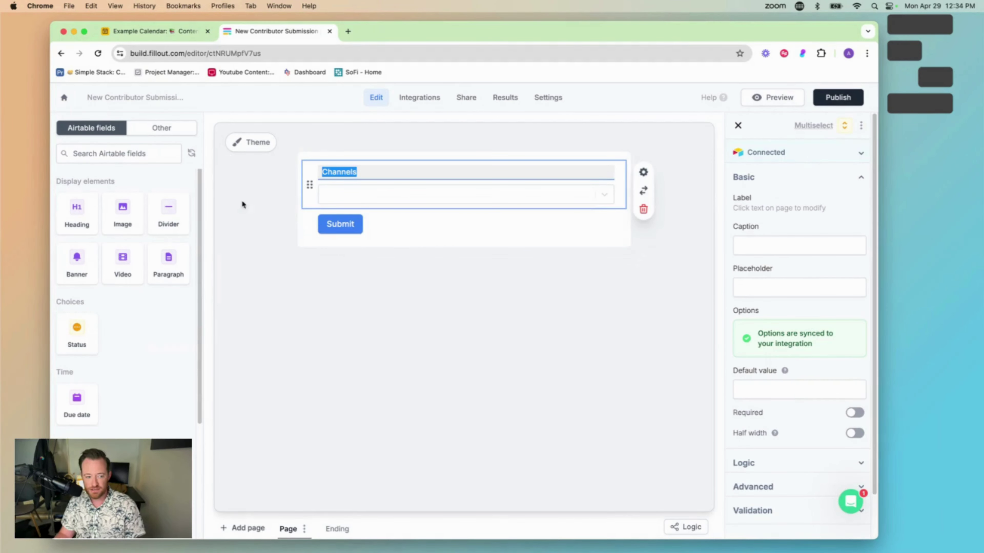
- Try selecting Blog, Instagram and Twitter in the Channels question, and remove all three selections
{"action": "left_click", "coordinate": [608, 195]}
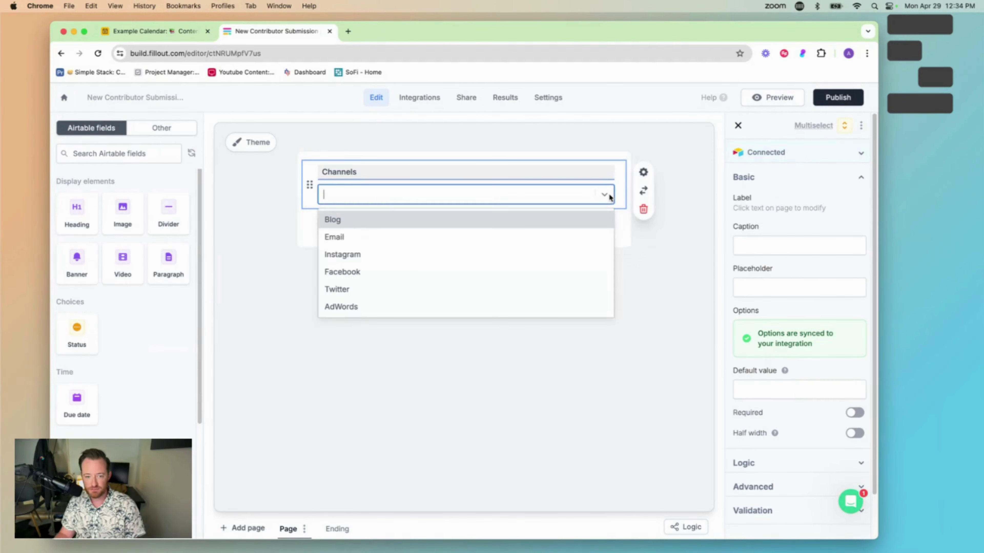
{"action": "left_click", "coordinate": [363, 219]}
{"action": "left_click", "coordinate": [350, 237]}
{"action": "left_click", "coordinate": [357, 254]}
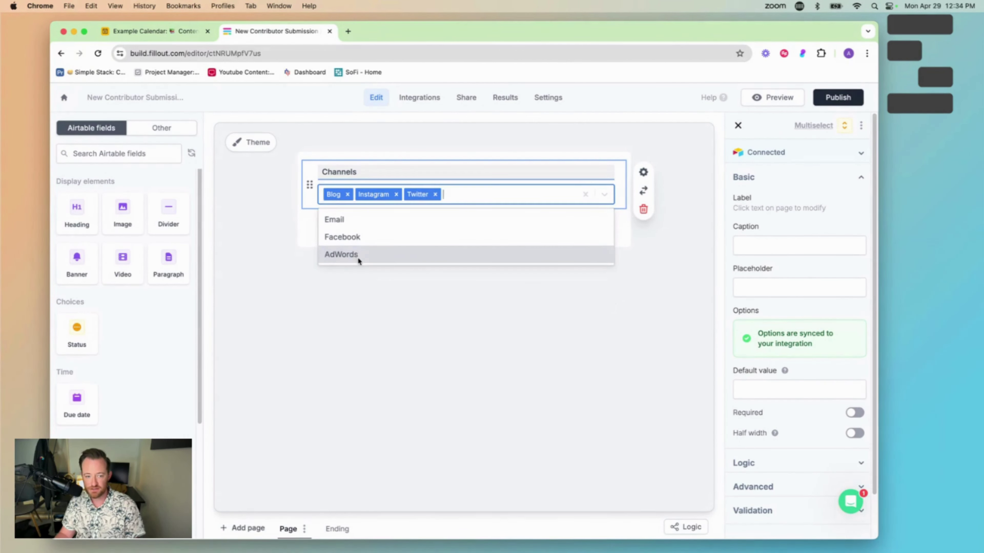
{"action": "left_click", "coordinate": [436, 194]}
{"action": "left_click", "coordinate": [395, 195]}
{"action": "left_click", "coordinate": [348, 194]}
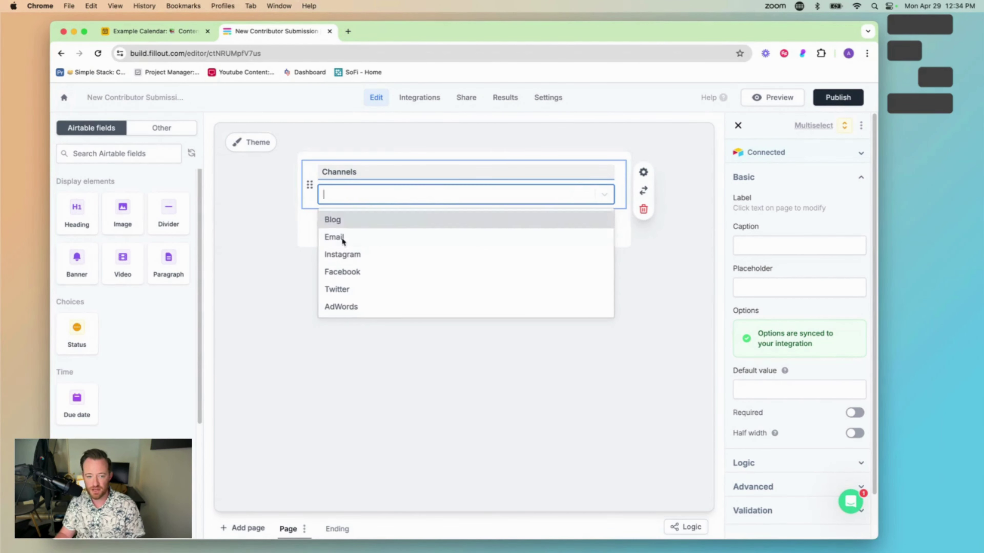
- Compare the Channels question's options with those in the Airtable Channels field's settings, and return to the form editor
{"action": "left_click", "coordinate": [152, 33]}
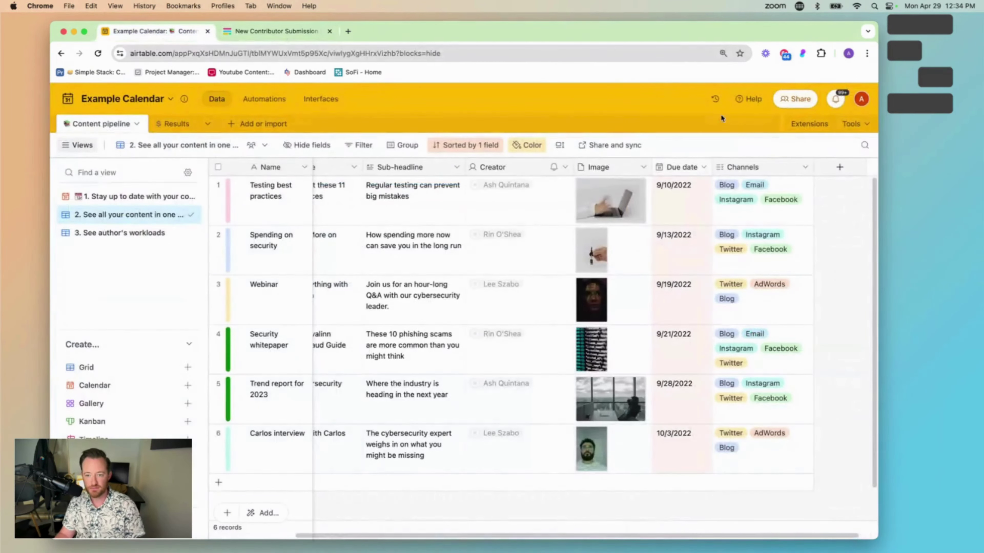
{"action": "left_click", "coordinate": [804, 167]}
{"action": "left_click", "coordinate": [784, 200]}
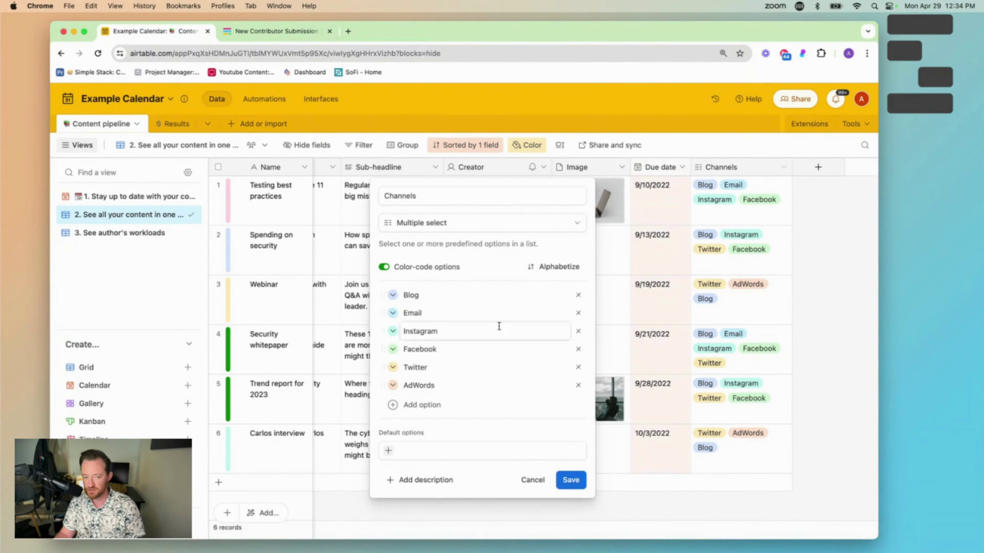
{"action": "left_click", "coordinate": [284, 31]}
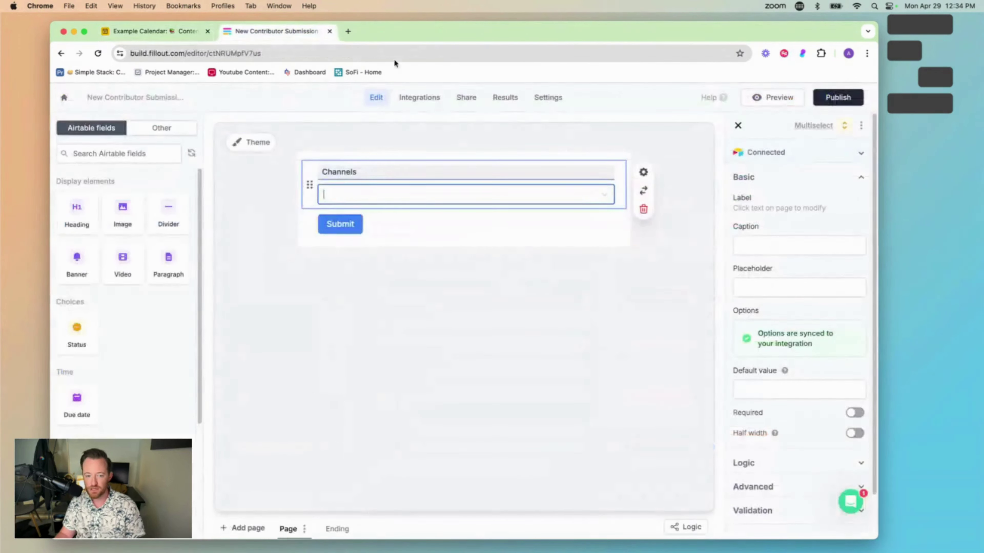
{"action": "left_click", "coordinate": [414, 339]}
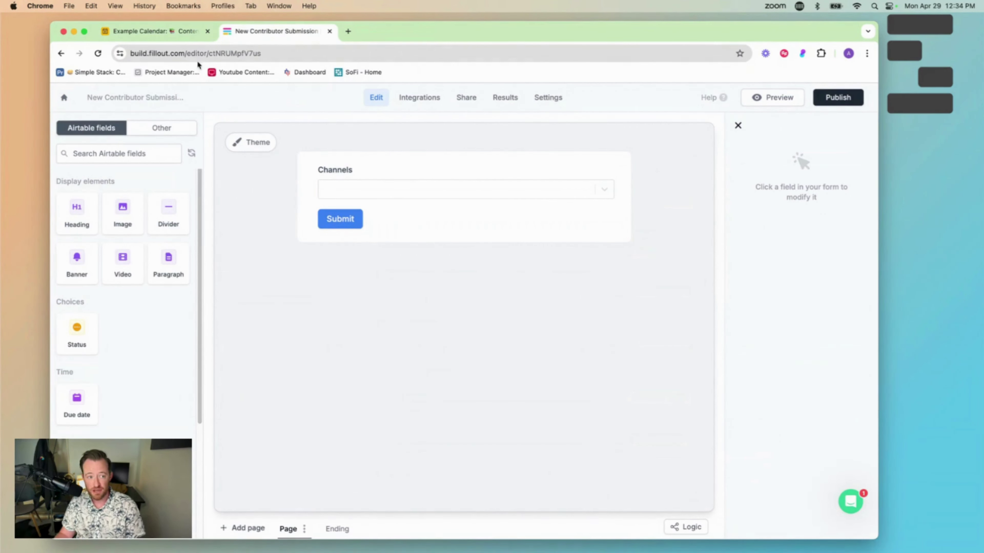
{"action": "left_click", "coordinate": [159, 31]}
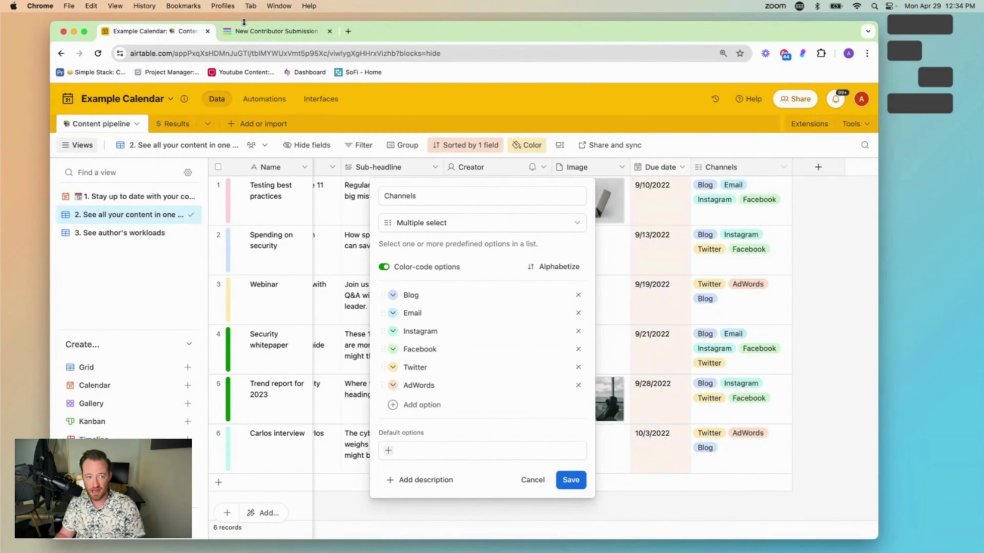
{"action": "left_click", "coordinate": [248, 31]}
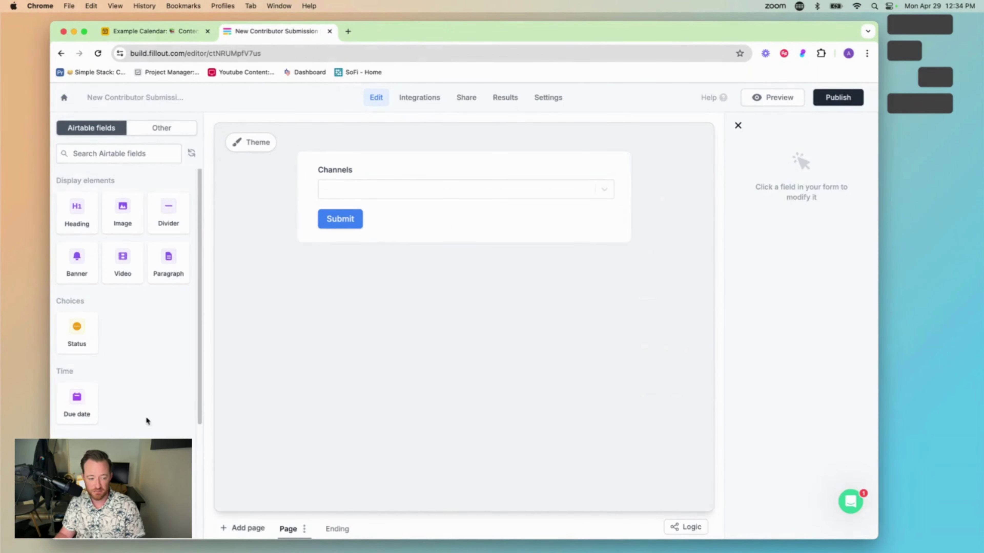
{"action": "scroll", "coordinate": [136, 425], "scroll_direction": "down", "scroll_amount": 3}
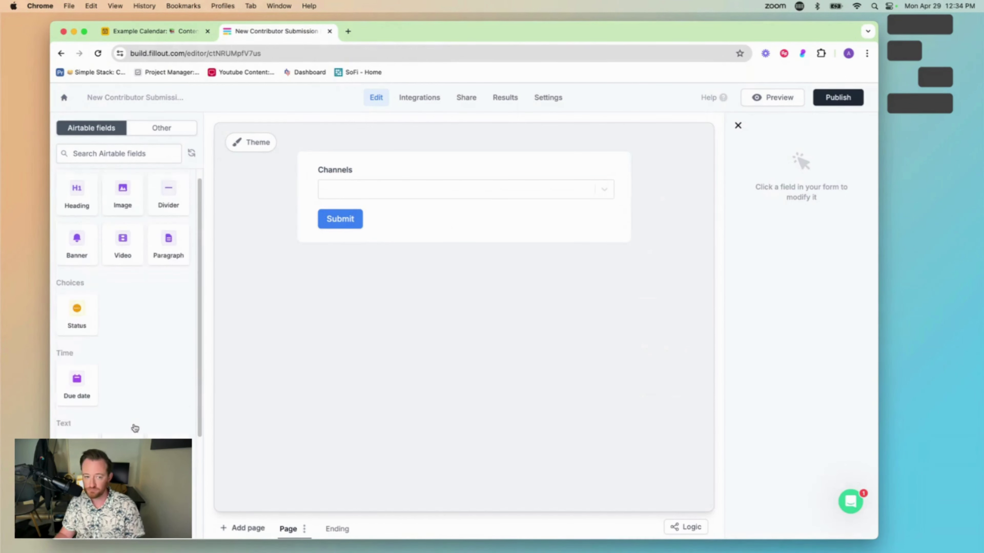
{"action": "scroll", "coordinate": [135, 428], "scroll_direction": "up", "scroll_amount": 1}
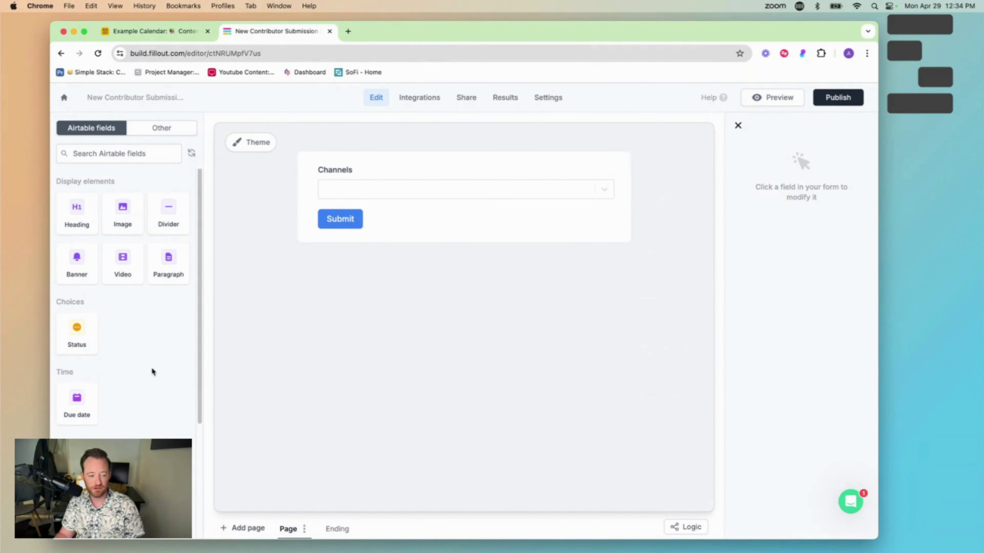
- Add a heading above the Channels question reading "New Content Submission Form"
{"action": "scroll", "coordinate": [152, 369], "scroll_direction": "down", "scroll_amount": 5}
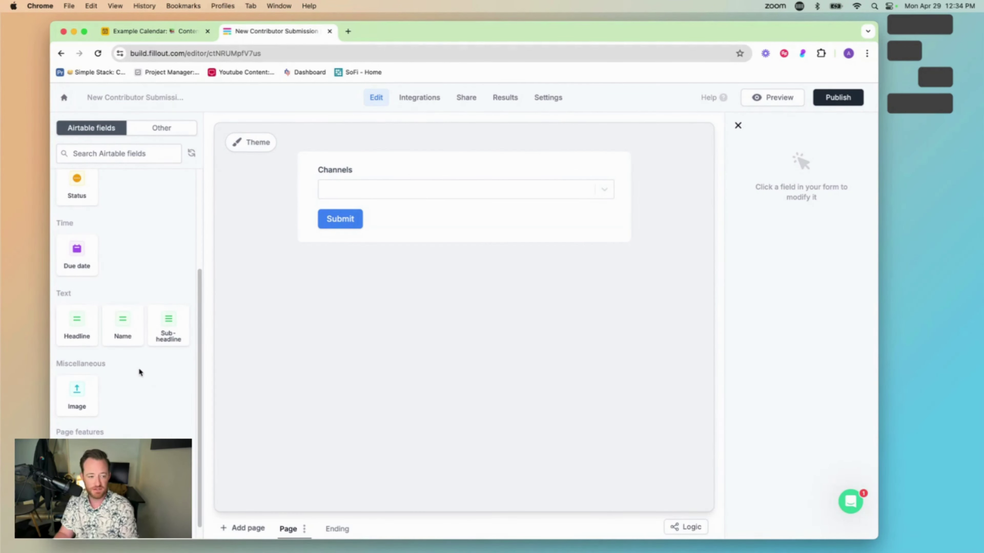
{"action": "scroll", "coordinate": [140, 369], "scroll_direction": "up", "scroll_amount": 5}
{"action": "left_click_drag", "start_coordinate": [77, 214], "coordinate": [295, 164]}
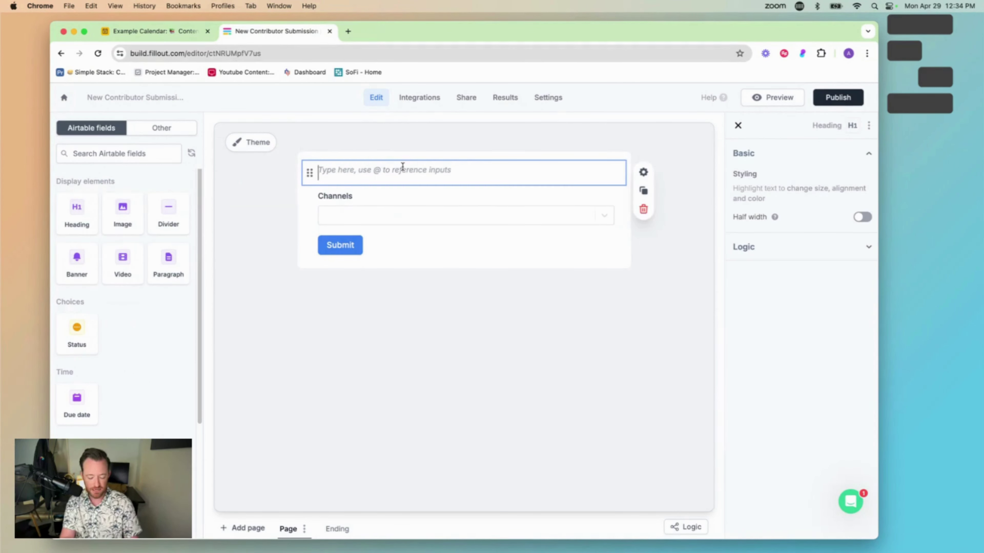
{"action": "type", "text": "New B"}
{"action": "key", "text": "BackSpace"}
{"action": "type", "text": "s"}
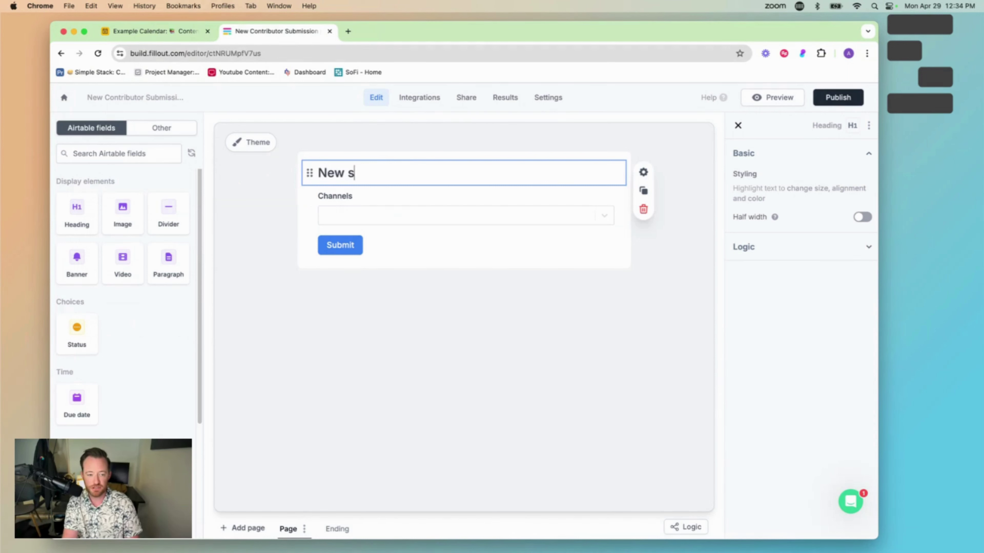
{"action": "type", "text": "ubm"}
{"action": "key", "text": "BackSpace"}
{"action": "key", "text": "BackSpace"}
{"action": "key", "text": "BackSpace"}
{"action": "key", "text": "BackSpace"}
{"action": "type", "text": "Content Submis"}
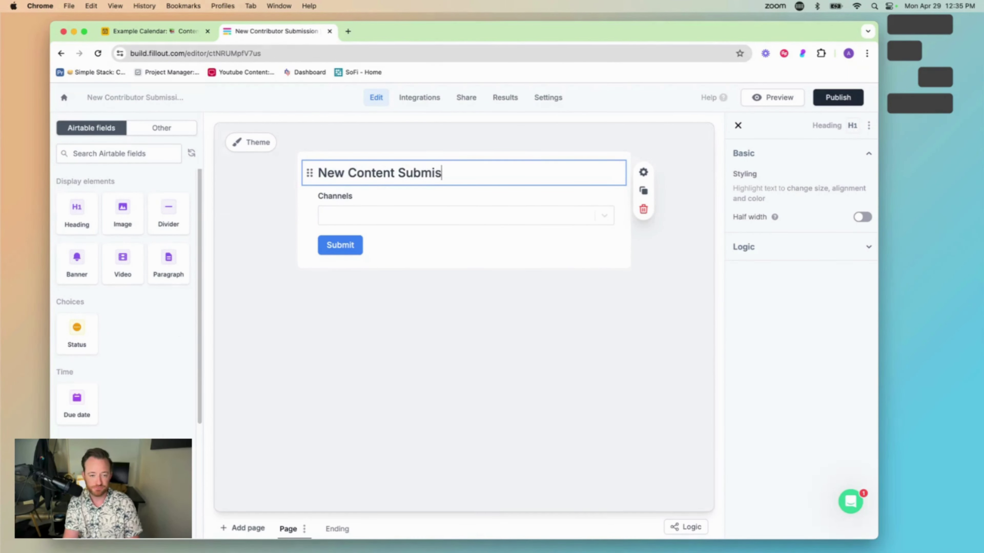
{"action": "type", "text": "sion Form"}
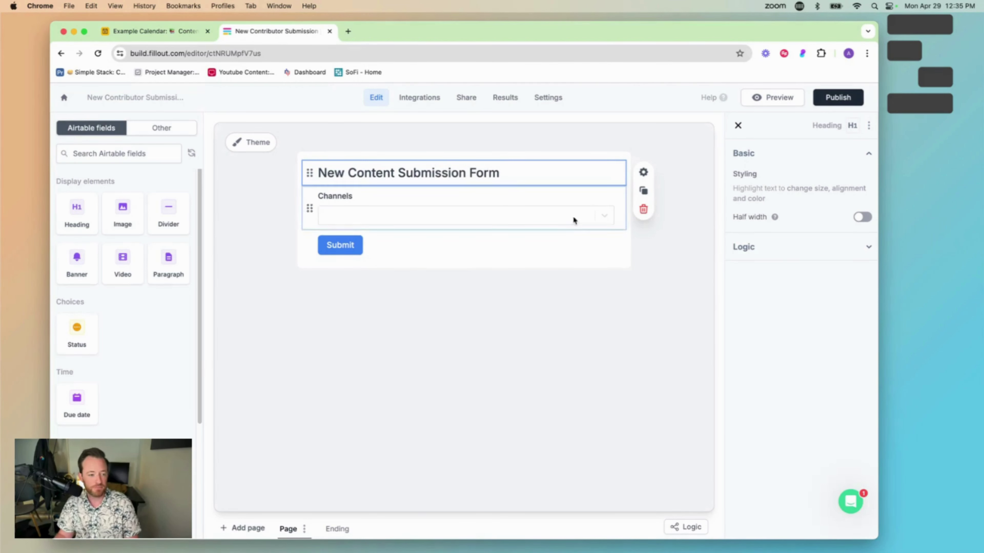
- Insert a divider below the heading and a paragraph reading "Please fill out this form to send us a new submission for review"
{"action": "left_click", "coordinate": [167, 221]}
{"action": "left_click", "coordinate": [170, 269]}
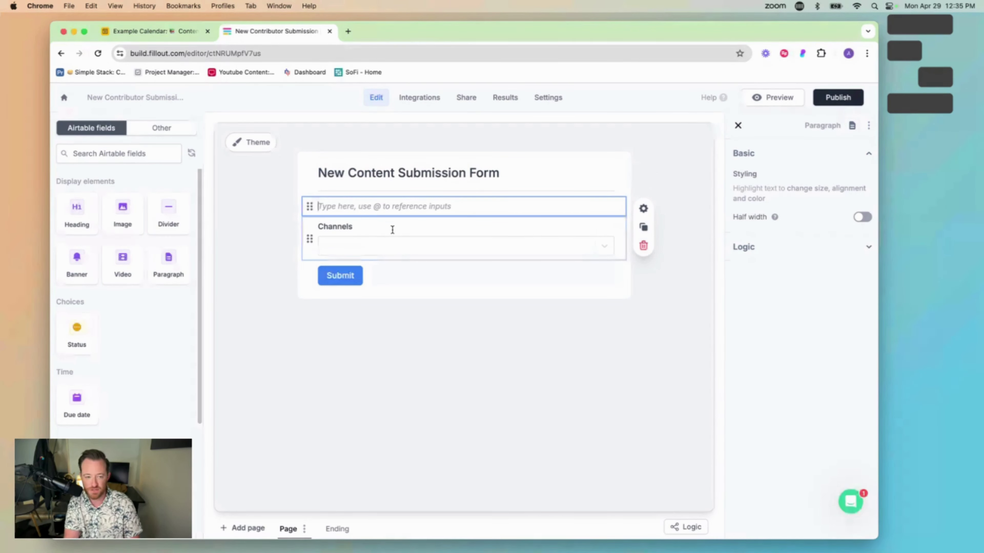
{"action": "type", "text": "Please fi"}
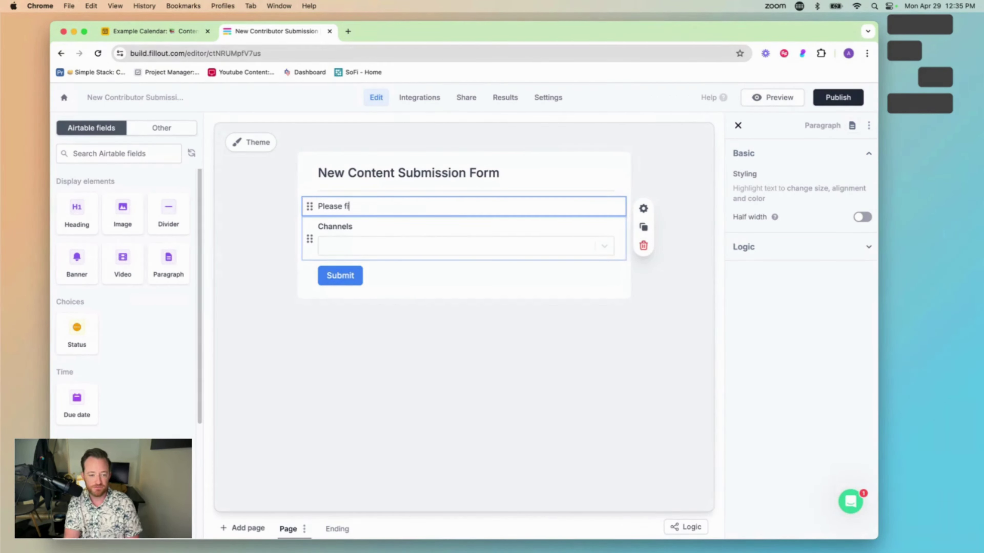
{"action": "type", "text": "ll out this form "}
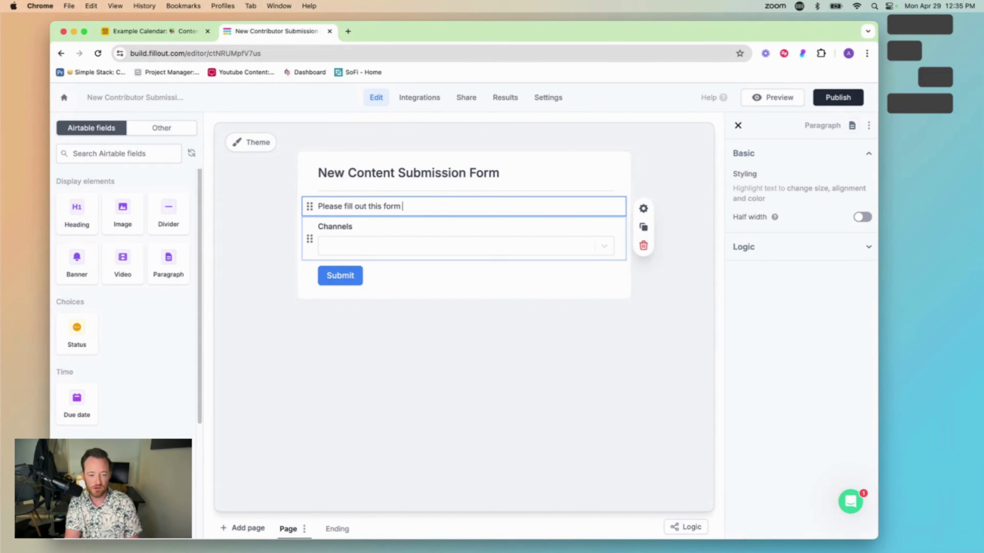
{"action": "type", "text": "to sen"}
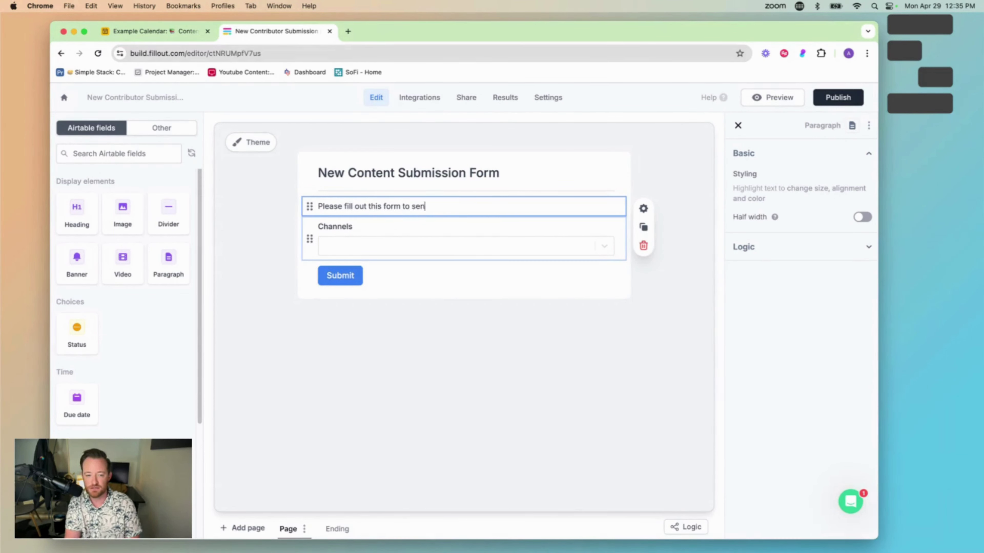
{"action": "type", "text": "d us a new"}
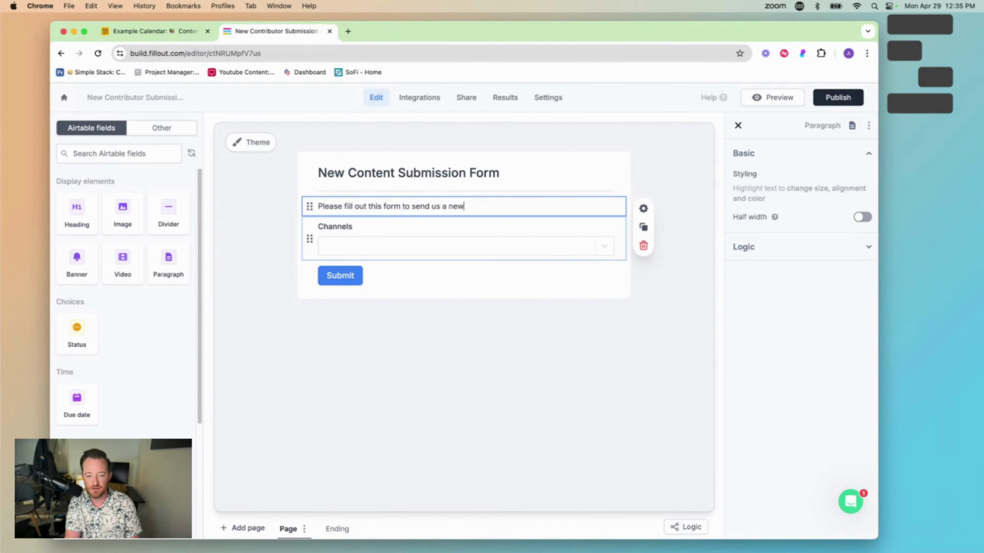
{"action": "type", "text": " submission for review"}
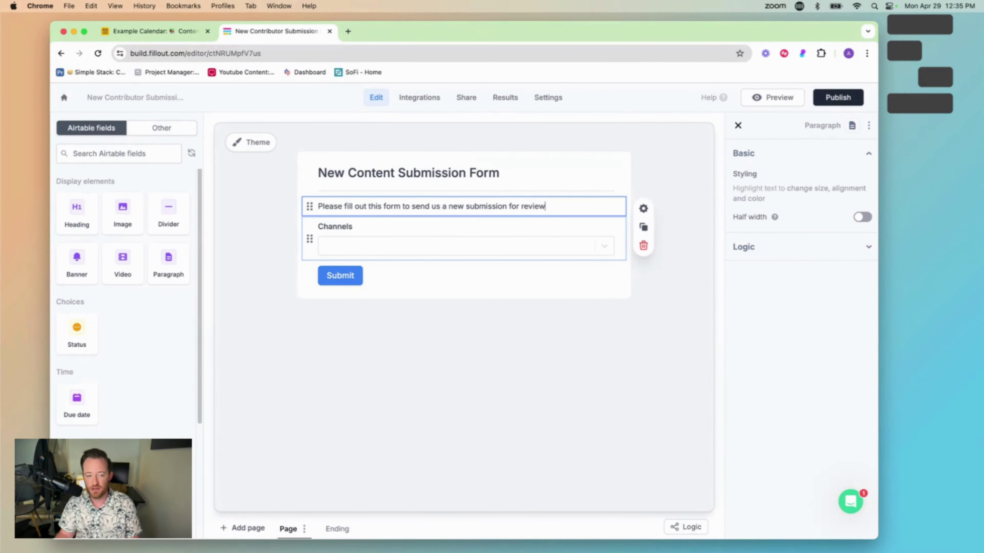
{"action": "left_click", "coordinate": [232, 458]}
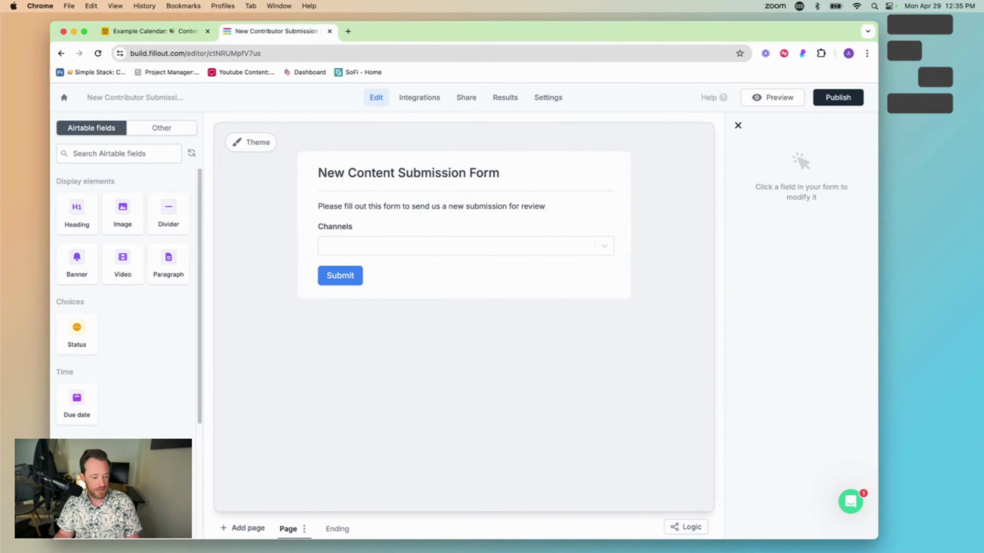
- Add the Headline field below the introductory paragraph and check the column order in the Airtable Content pipeline table
{"action": "scroll", "coordinate": [104, 458], "scroll_direction": "down", "scroll_amount": 1}
{"action": "left_click_drag", "start_coordinate": [94, 461], "coordinate": [303, 217]}
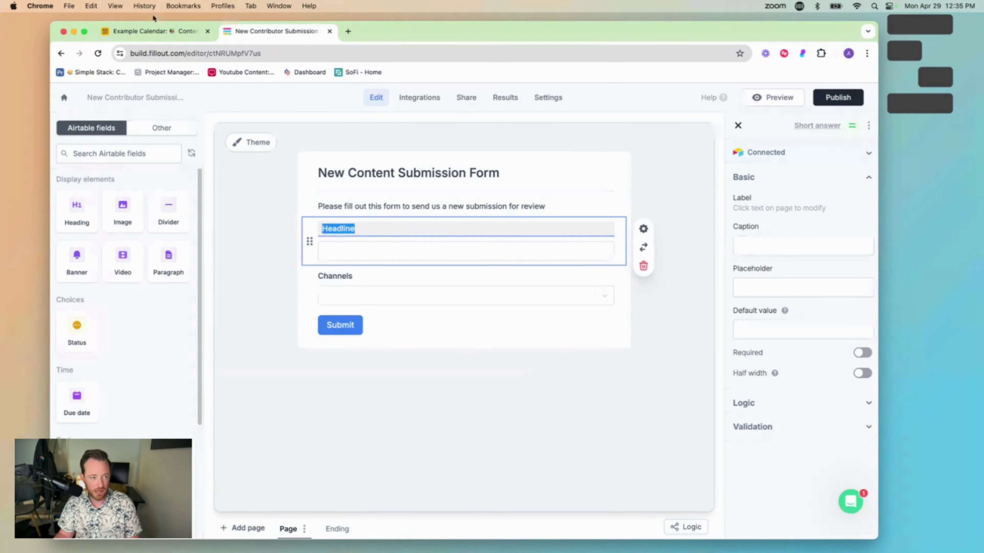
{"action": "left_click", "coordinate": [144, 35]}
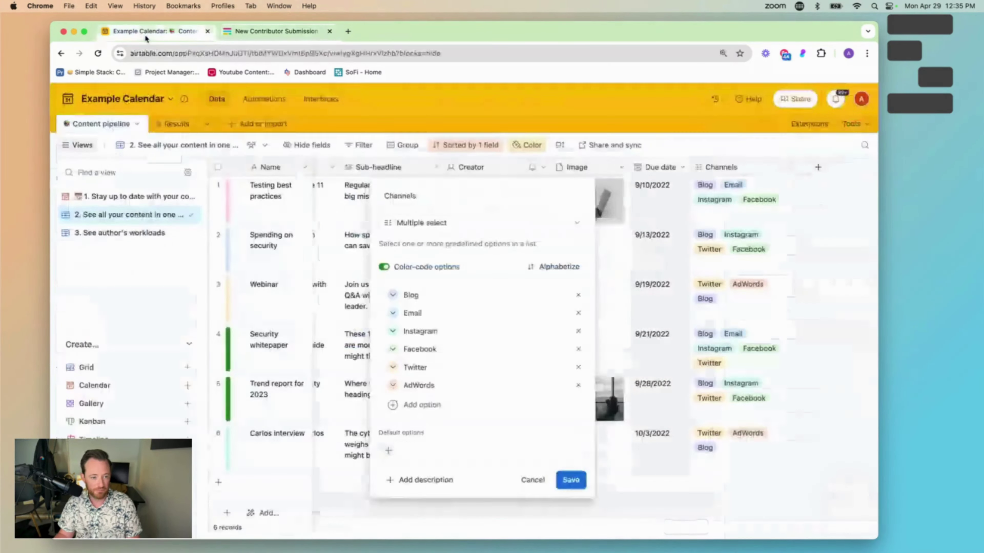
{"action": "left_click", "coordinate": [413, 121]}
{"action": "left_click_drag", "start_coordinate": [747, 539], "coordinate": [642, 538]}
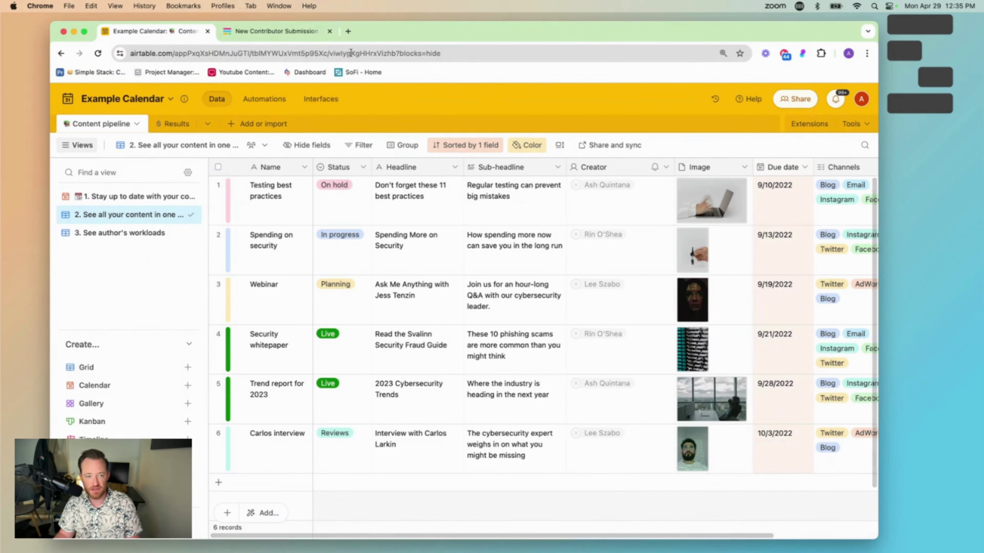
- Return to the form editor and add the Name field above Headline, with Sub-headline and Image between Headline and Channels
{"action": "left_click", "coordinate": [278, 31]}
{"action": "left_click_drag", "start_coordinate": [89, 465], "coordinate": [300, 223]}
{"action": "scroll", "coordinate": [116, 384], "scroll_direction": "down", "scroll_amount": 3}
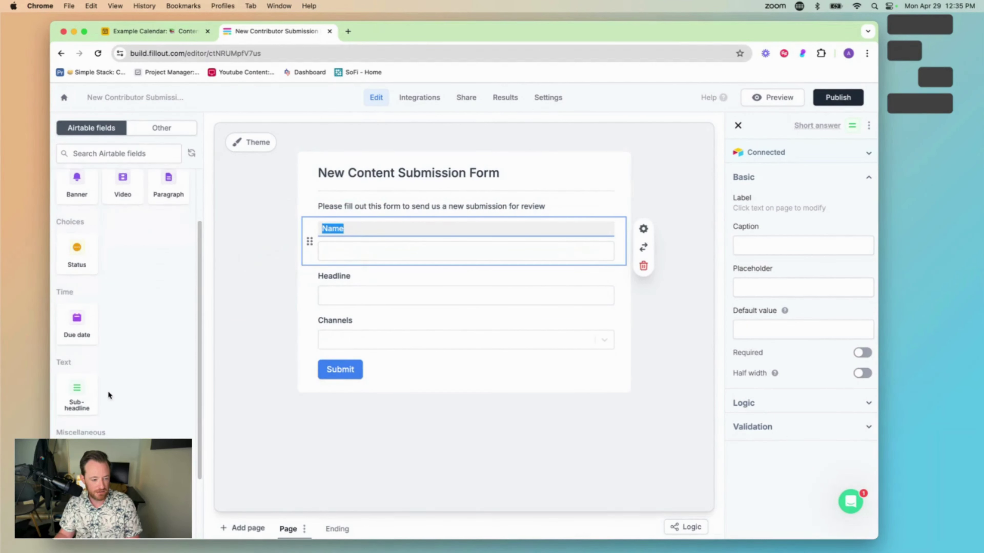
{"action": "left_click_drag", "start_coordinate": [76, 395], "coordinate": [305, 287]}
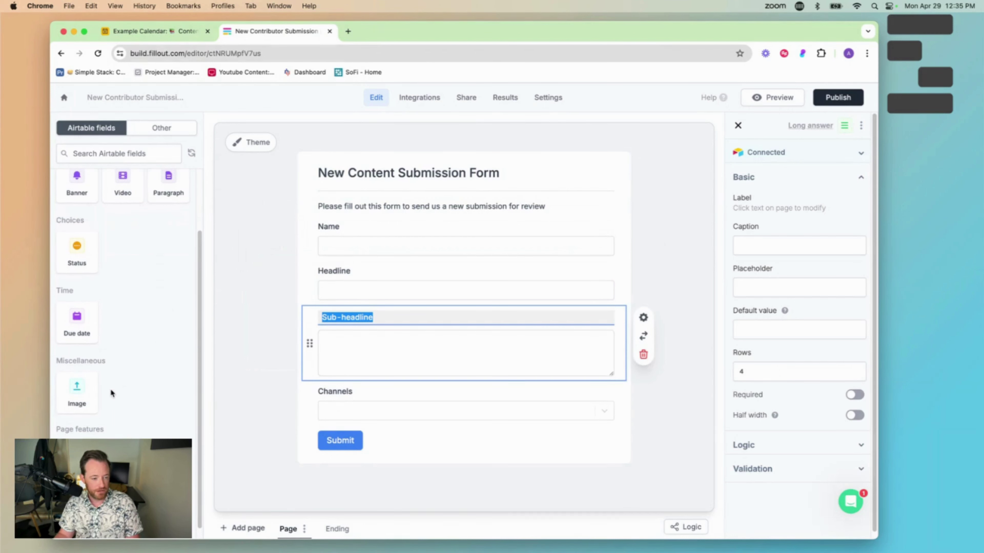
{"action": "left_click_drag", "start_coordinate": [78, 391], "coordinate": [341, 374]}
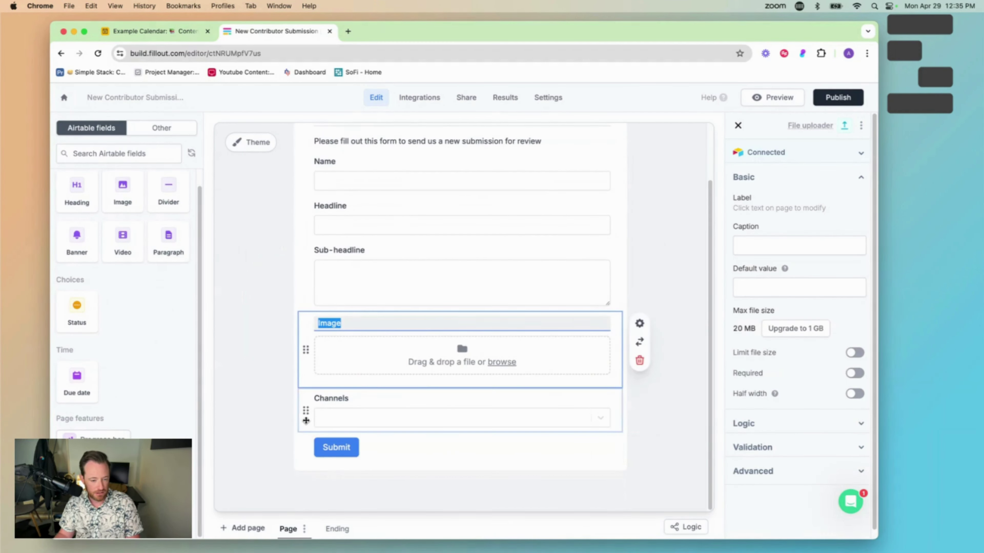
- Move the Channels question above Image and insert the Due date field between them
{"action": "left_click_drag", "start_coordinate": [306, 421], "coordinate": [310, 317]}
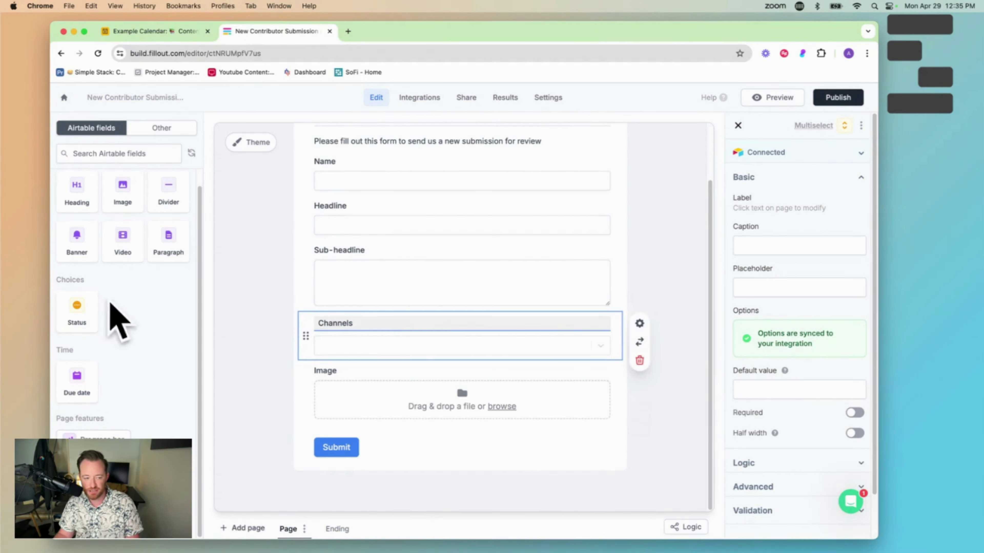
{"action": "left_click_drag", "start_coordinate": [78, 379], "coordinate": [334, 362]}
{"action": "scroll", "coordinate": [504, 418], "scroll_direction": "up", "scroll_amount": 3}
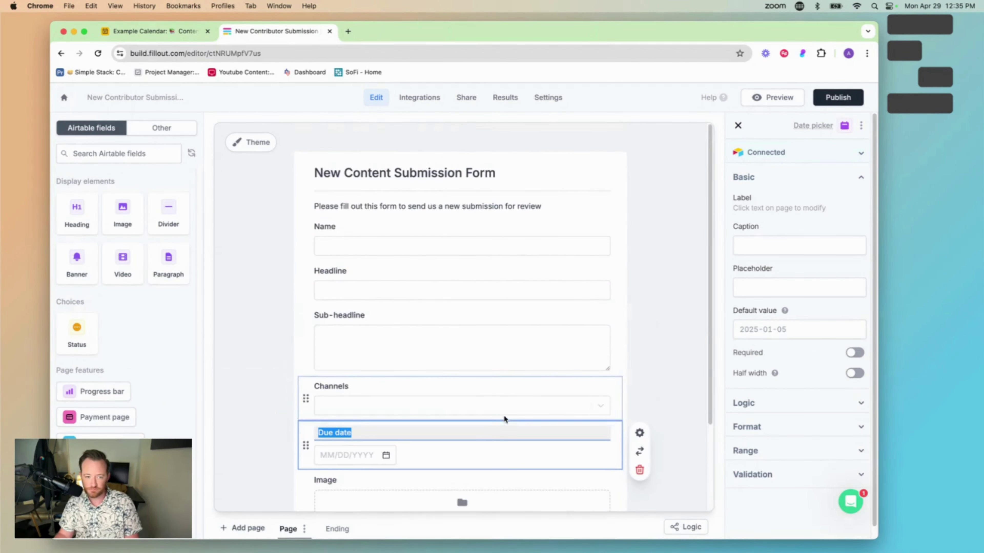
- Review the form's questions from Name to Image, including the settings of the Name and Due date fields
{"action": "scroll", "coordinate": [505, 418], "scroll_direction": "down", "scroll_amount": 3}
{"action": "left_click", "coordinate": [653, 278]}
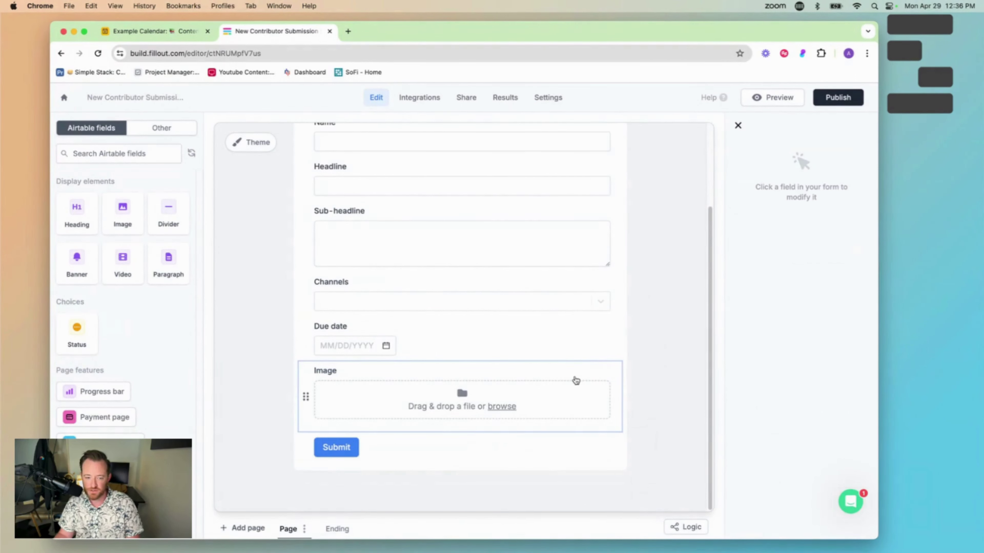
{"action": "scroll", "coordinate": [526, 268], "scroll_direction": "up", "scroll_amount": 3}
{"action": "scroll", "coordinate": [433, 263], "scroll_direction": "down", "scroll_amount": 3}
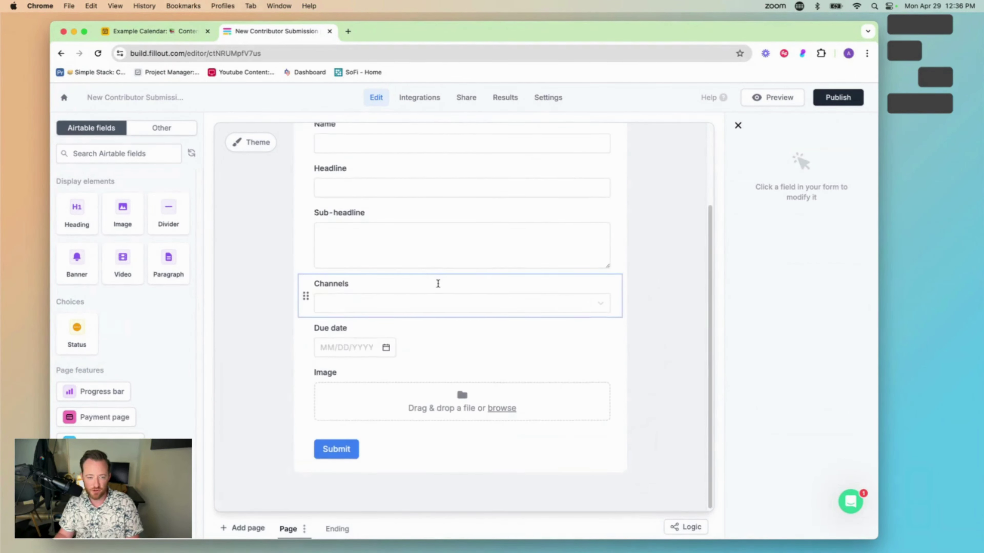
{"action": "scroll", "coordinate": [438, 283], "scroll_direction": "up", "scroll_amount": 3}
{"action": "left_click", "coordinate": [354, 251]}
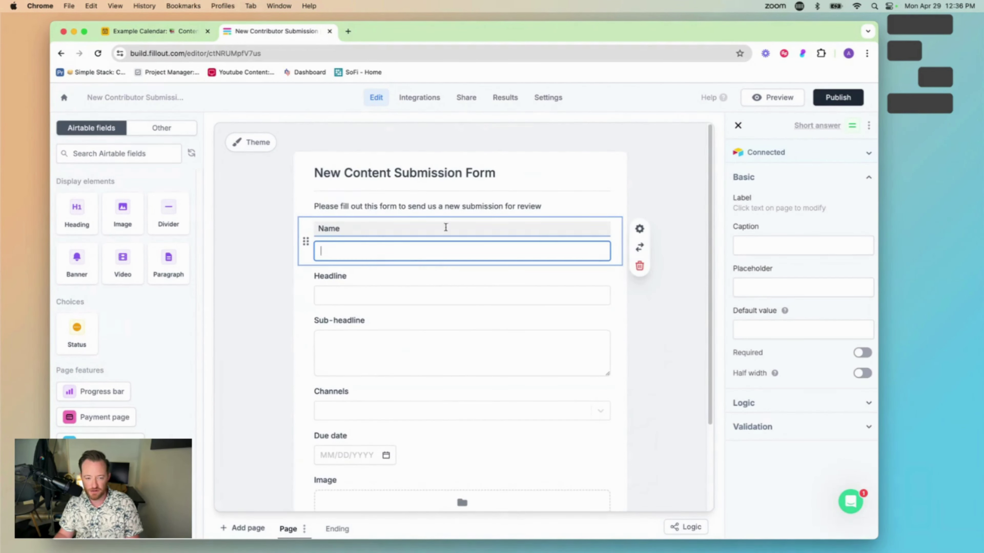
{"action": "scroll", "coordinate": [365, 331], "scroll_direction": "down", "scroll_amount": 3}
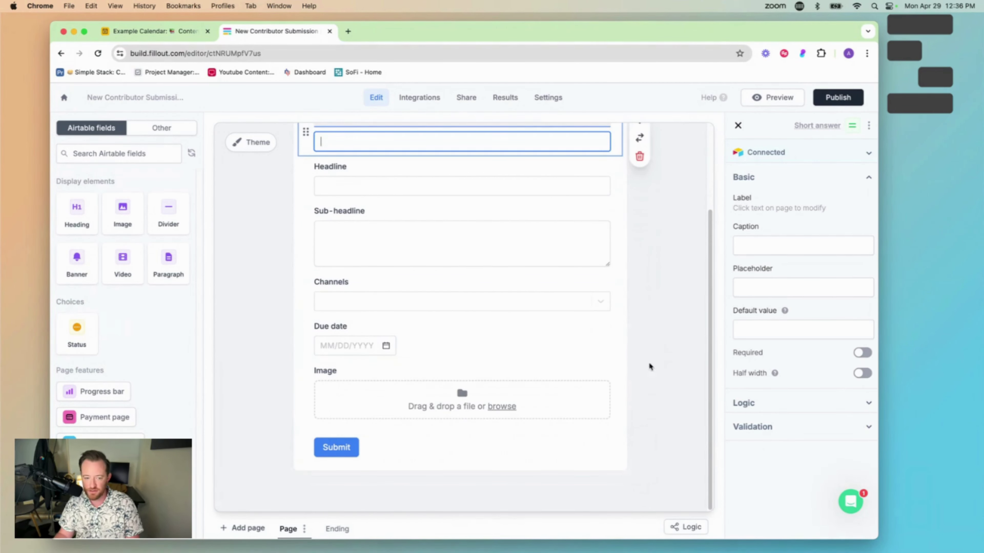
{"action": "left_click", "coordinate": [352, 326]}
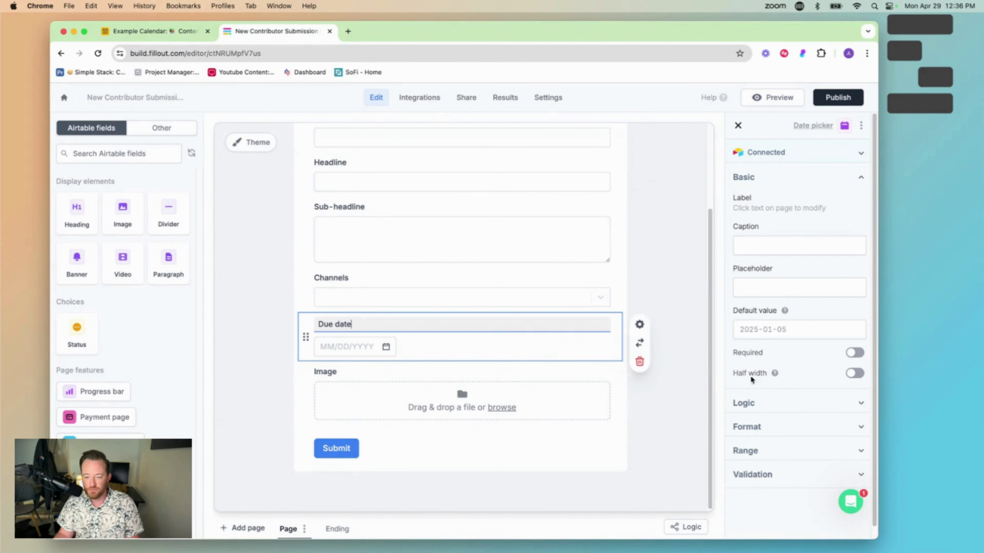
{"action": "scroll", "coordinate": [453, 308], "scroll_direction": "up", "scroll_amount": 3}
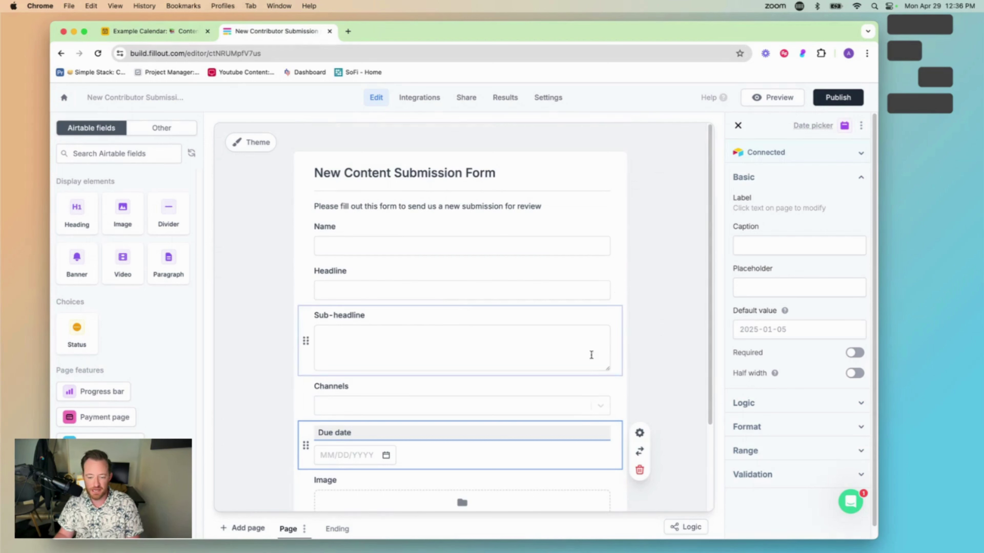
{"action": "scroll", "coordinate": [413, 356], "scroll_direction": "down", "scroll_amount": 2}
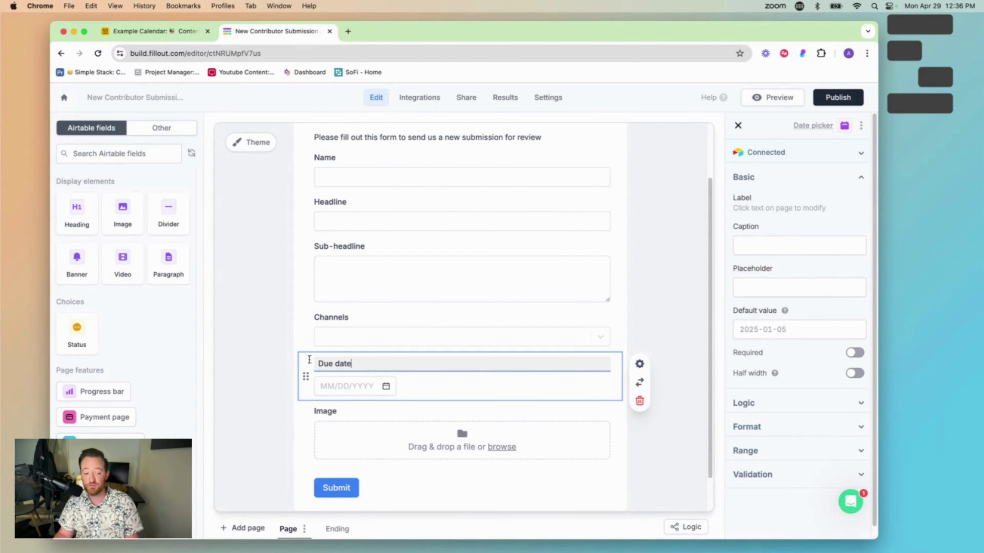
{"action": "scroll", "coordinate": [342, 309], "scroll_direction": "up", "scroll_amount": 3}
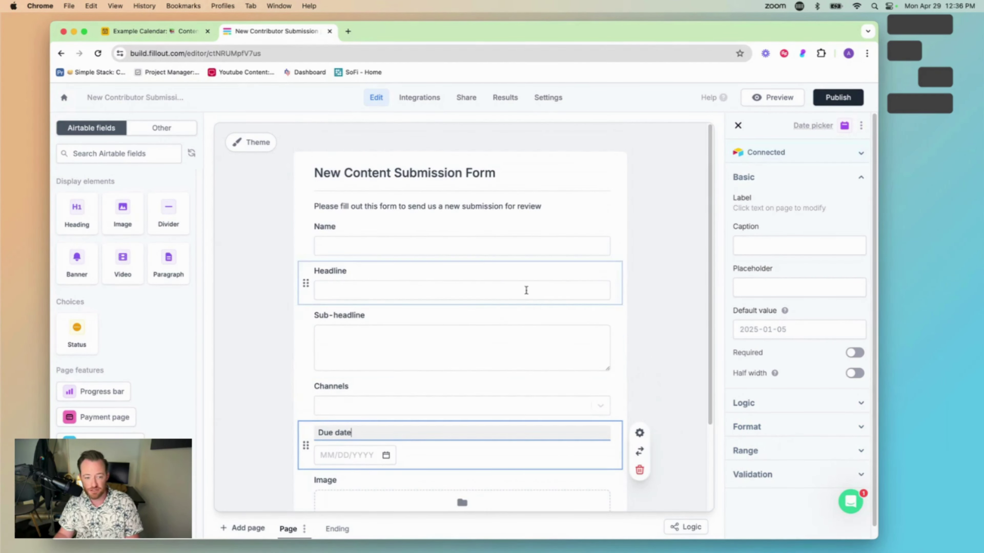
- Give the Name question the caption "What is the name of your content idea/submission" and make it required
{"action": "left_click", "coordinate": [410, 227]}
{"action": "left_click", "coordinate": [794, 246]}
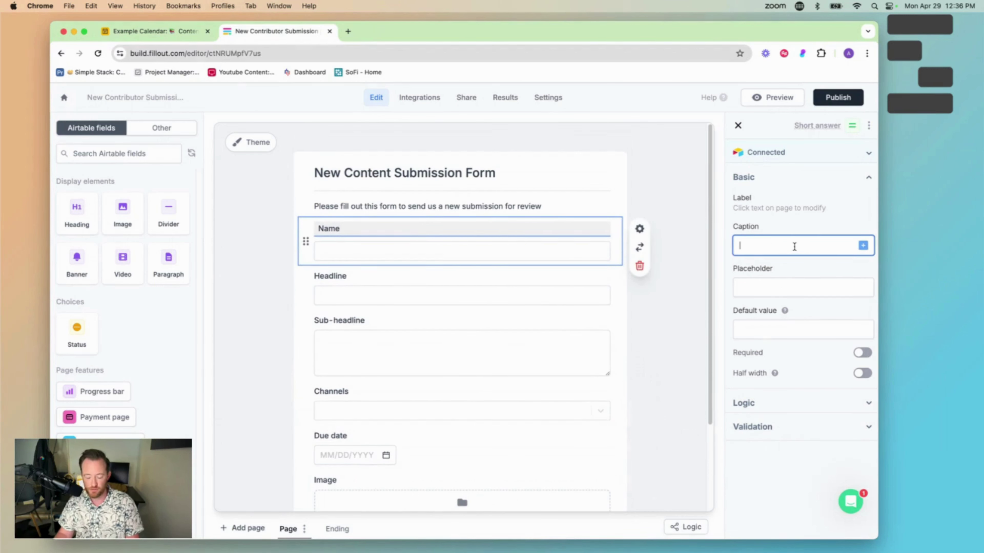
{"action": "type", "text": "What is "}
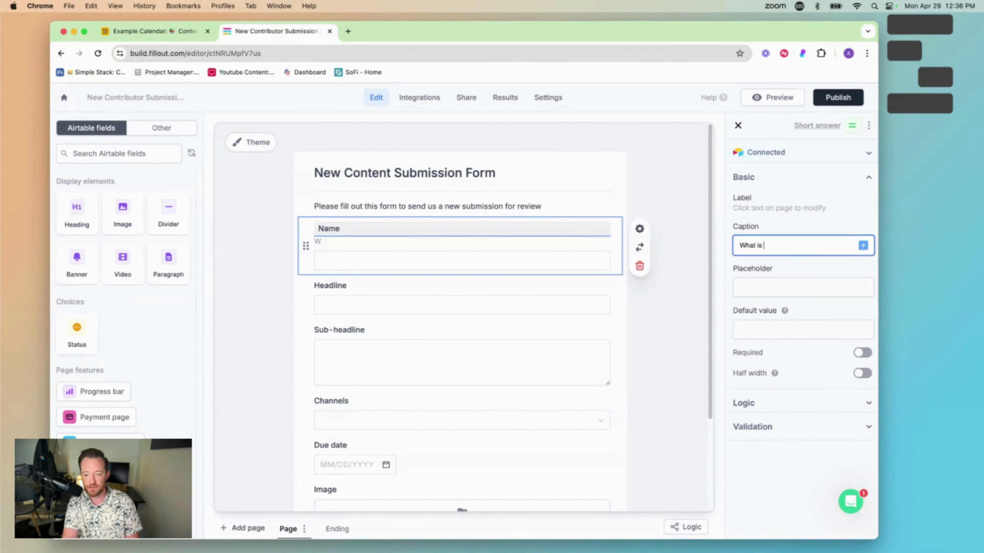
{"action": "type", "text": "the name of your content "}
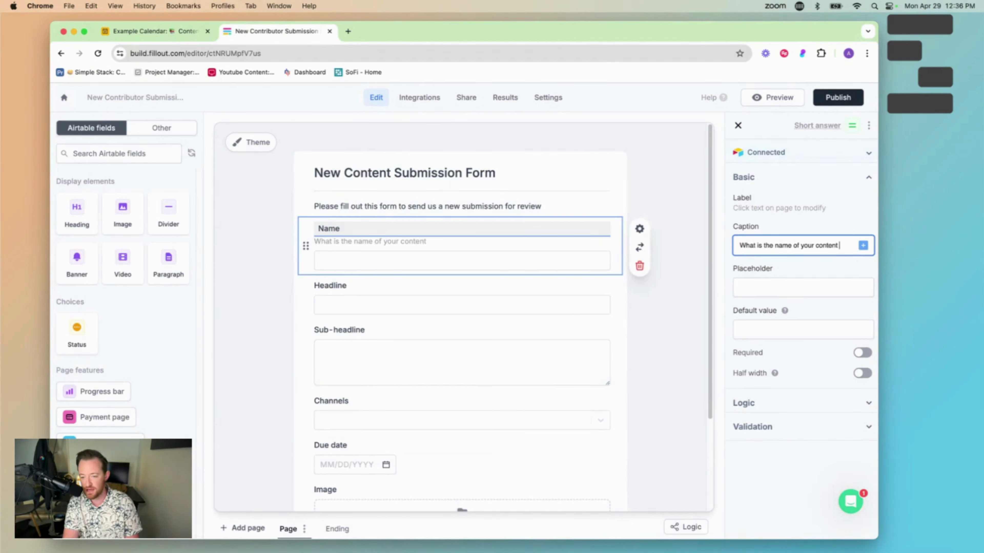
{"action": "type", "text": "idea/su"}
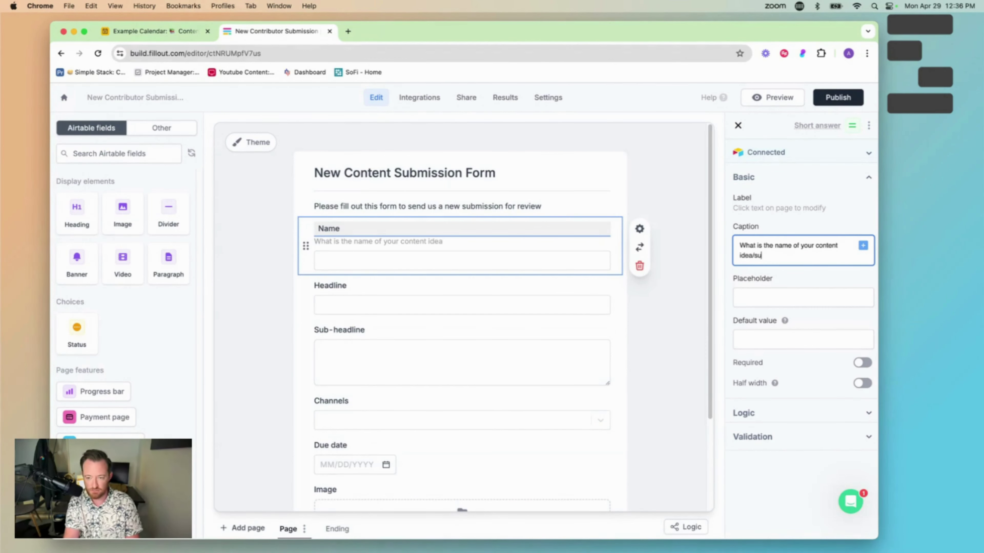
{"action": "type", "text": "bmission"}
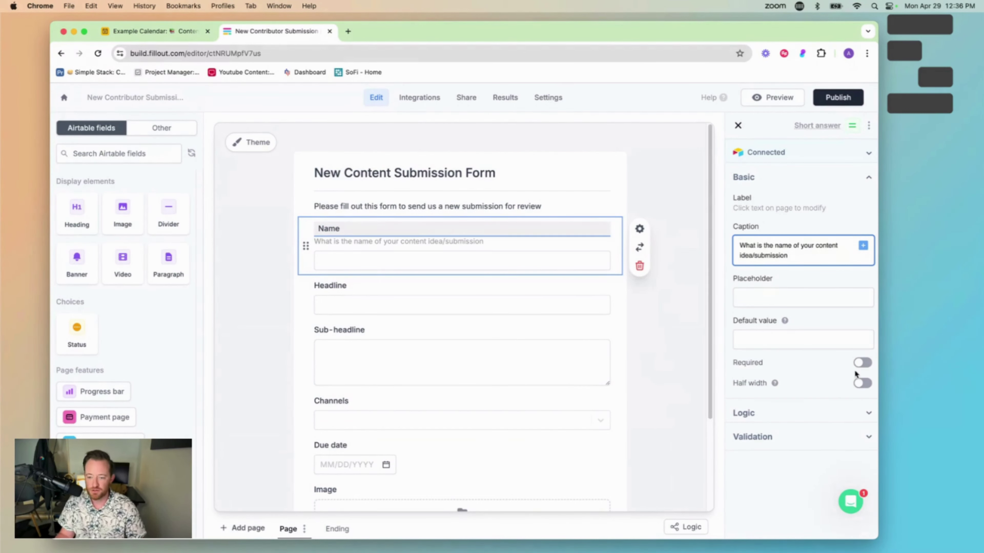
{"action": "left_click", "coordinate": [861, 363]}
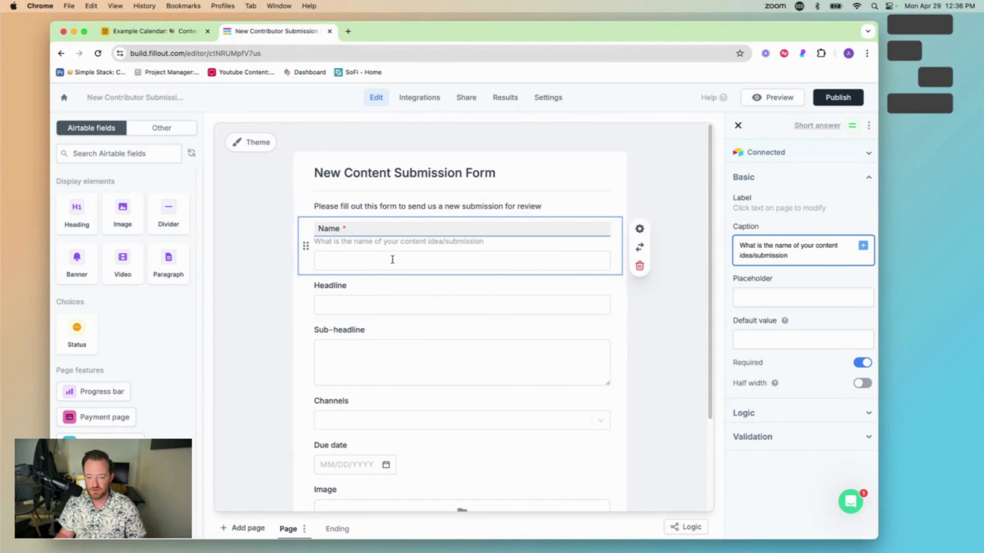
{"action": "scroll", "coordinate": [484, 316], "scroll_direction": "down", "scroll_amount": 1}
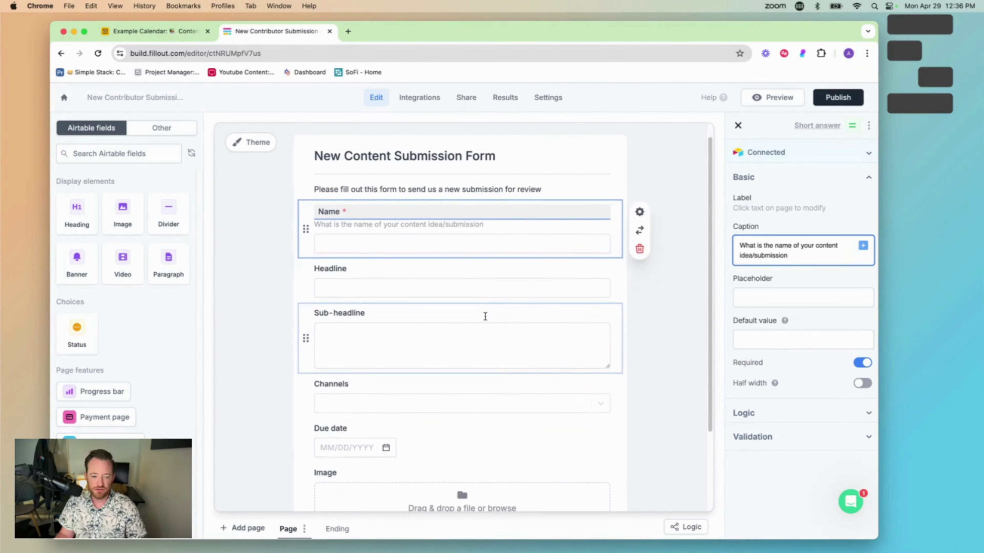
- Review the Name question's logic options and the form's questions down to the submit button
{"action": "scroll", "coordinate": [488, 320], "scroll_direction": "up", "scroll_amount": 1}
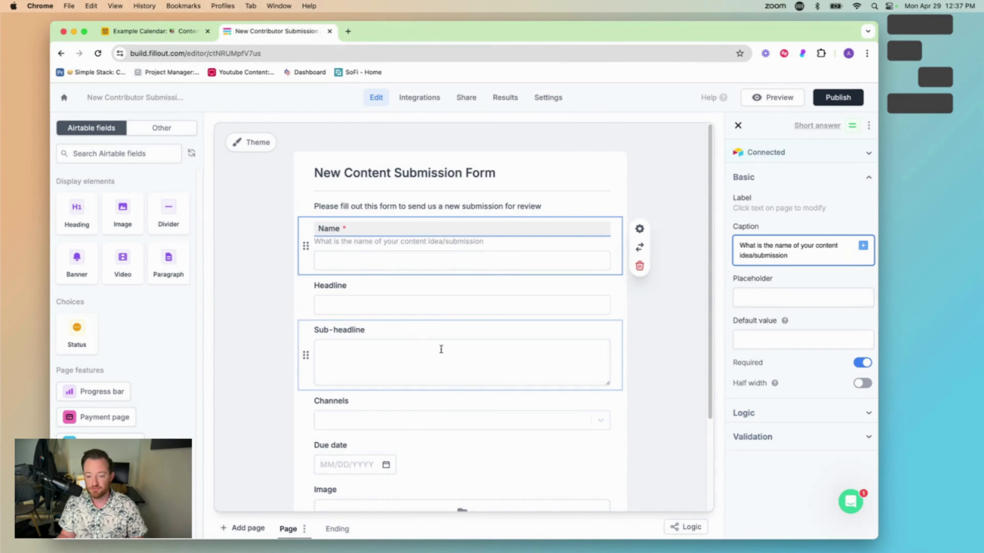
{"action": "left_click", "coordinate": [771, 413]}
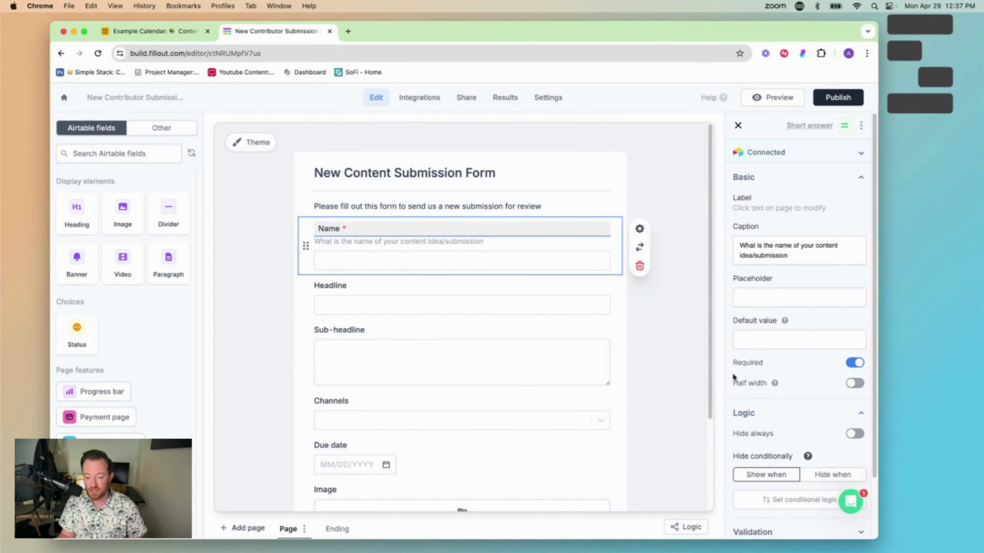
{"action": "scroll", "coordinate": [461, 308], "scroll_direction": "down", "scroll_amount": 3}
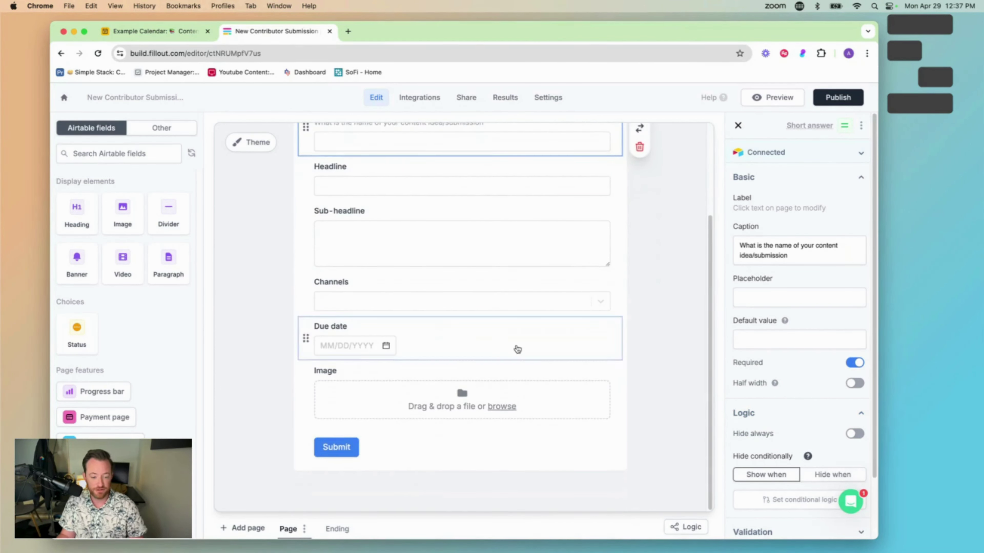
{"action": "scroll", "coordinate": [519, 351], "scroll_direction": "up", "scroll_amount": 3}
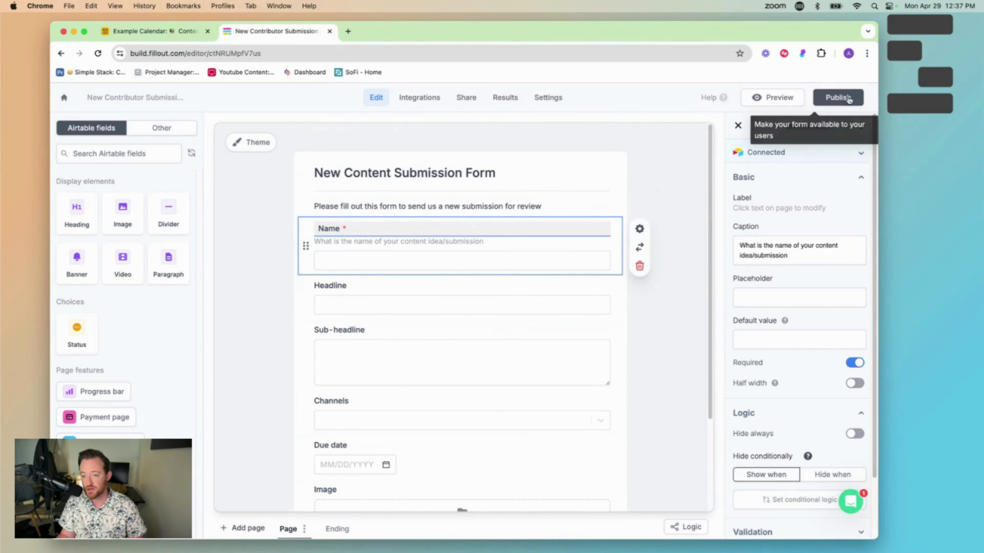
- Publish the form and open its live link in the browser
{"action": "left_click", "coordinate": [838, 99]}
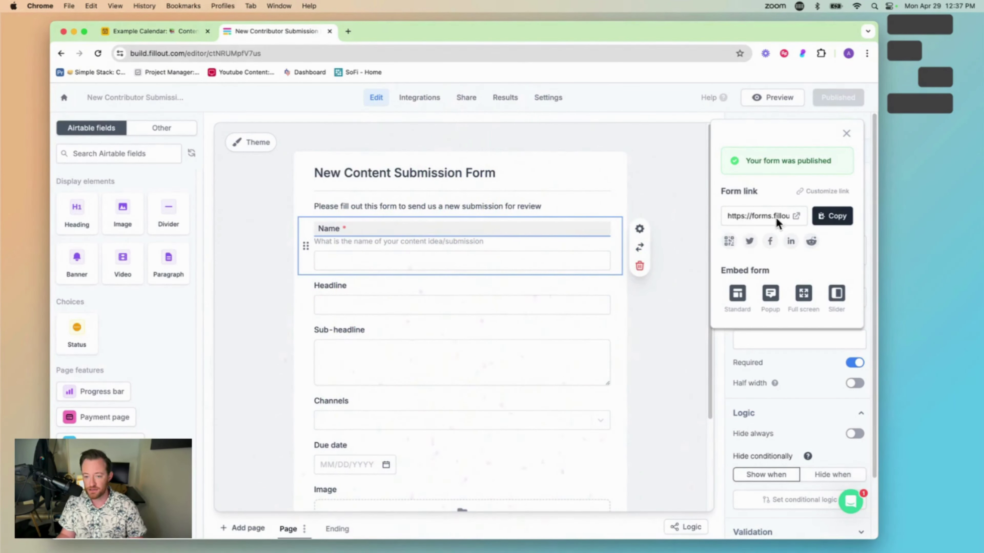
{"action": "left_click", "coordinate": [794, 218]}
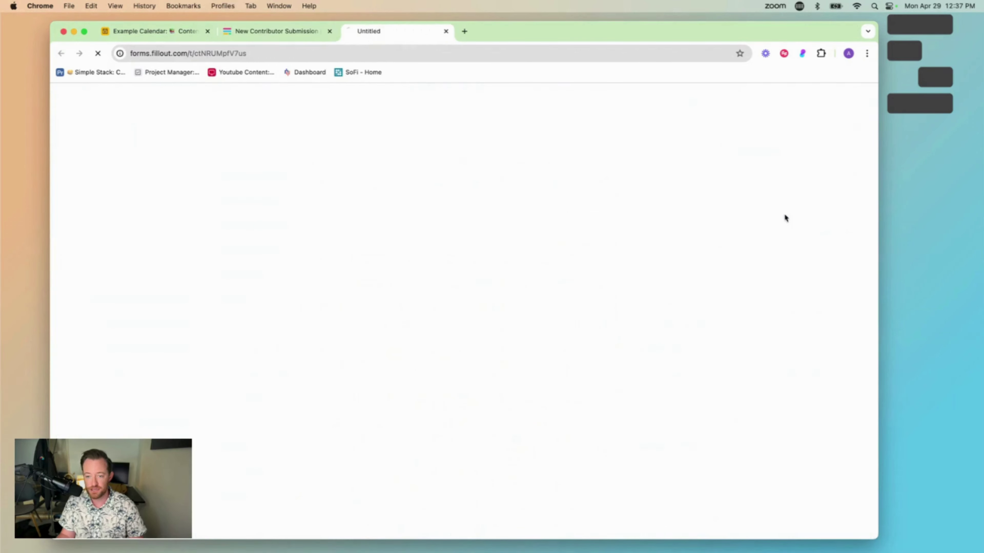
{"action": "left_click", "coordinate": [251, 53]}
{"action": "left_click", "coordinate": [250, 53]}
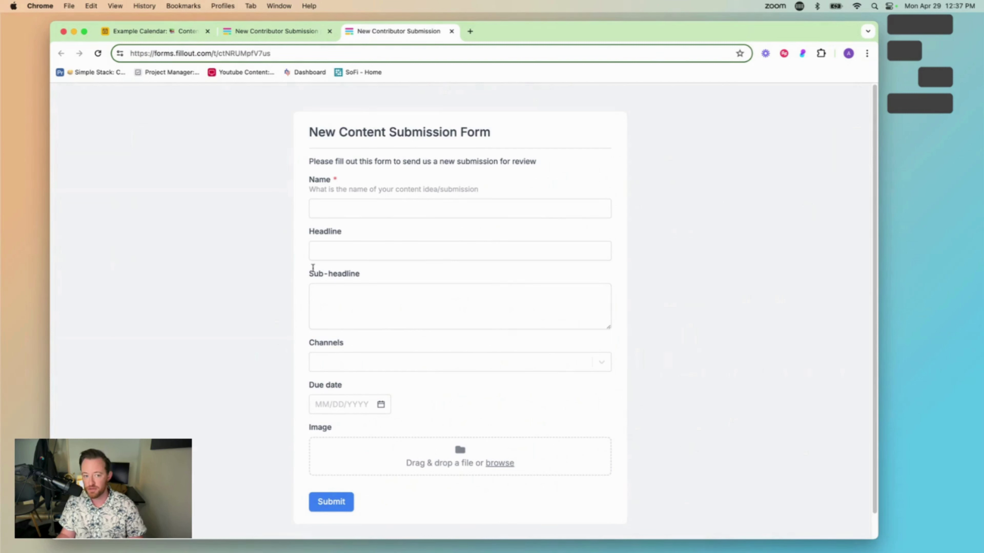
- Fill in the live form's Name with "Example content" and the Headline with "Hey This is an exciting headline!"
{"action": "left_click", "coordinate": [353, 207]}
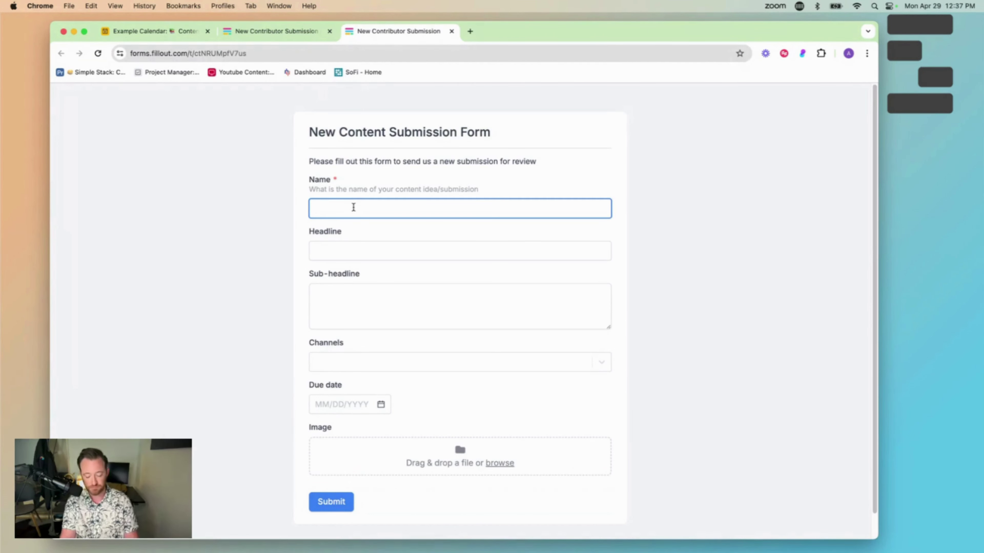
{"action": "type", "text": "Example c"}
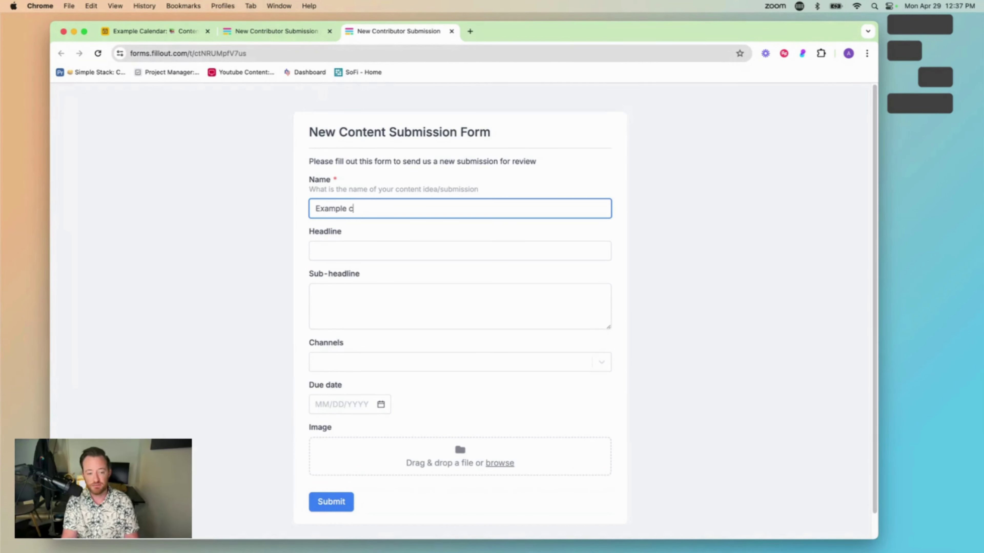
{"action": "type", "text": "ontent"}
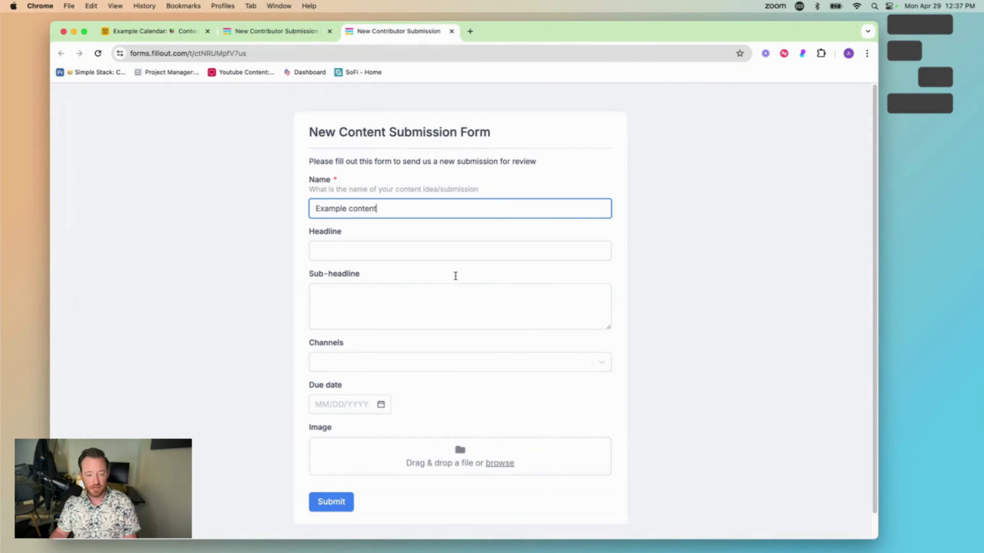
{"action": "left_click", "coordinate": [458, 254]}
{"action": "type", "text": "Hey This is an ex"}
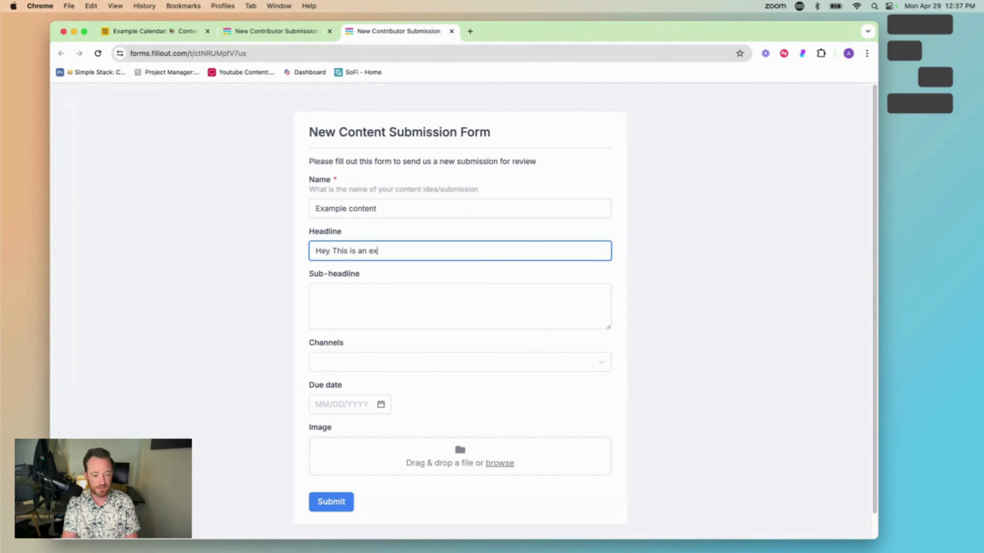
{"action": "type", "text": "citing headline!"}
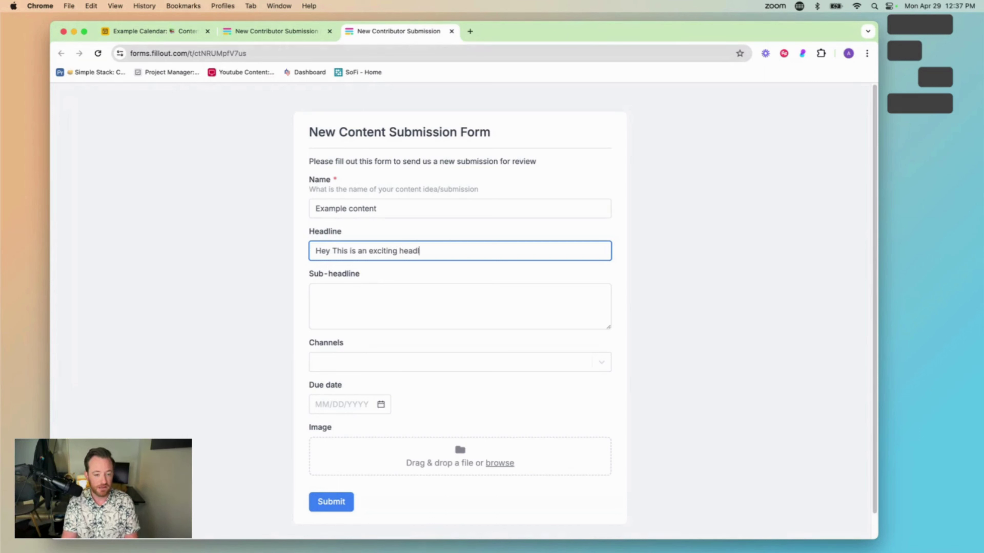
- Enter "30 ways to create a form in fillout" as the Sub-headline
{"action": "left_click", "coordinate": [361, 291]}
{"action": "type", "text": "30 w"}
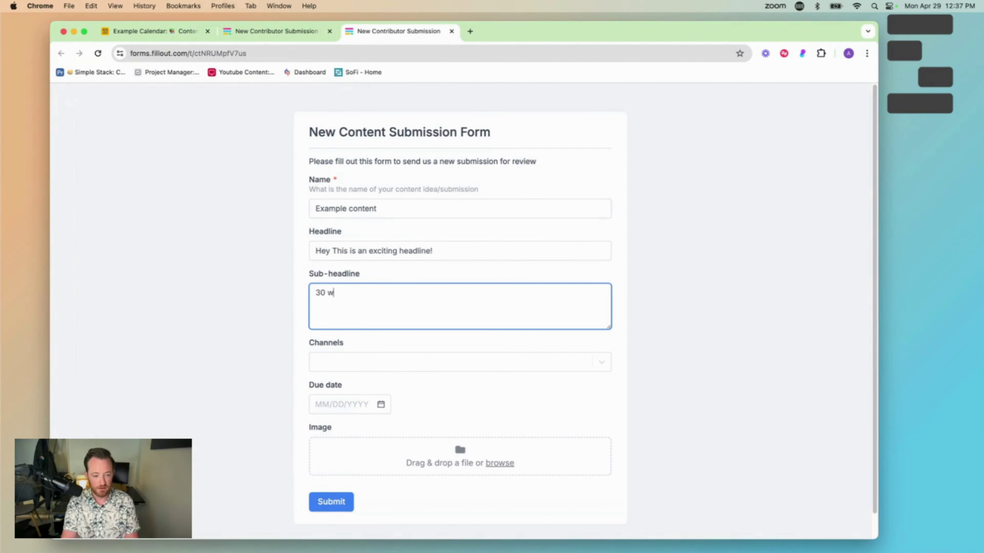
{"action": "type", "text": "ays to create"}
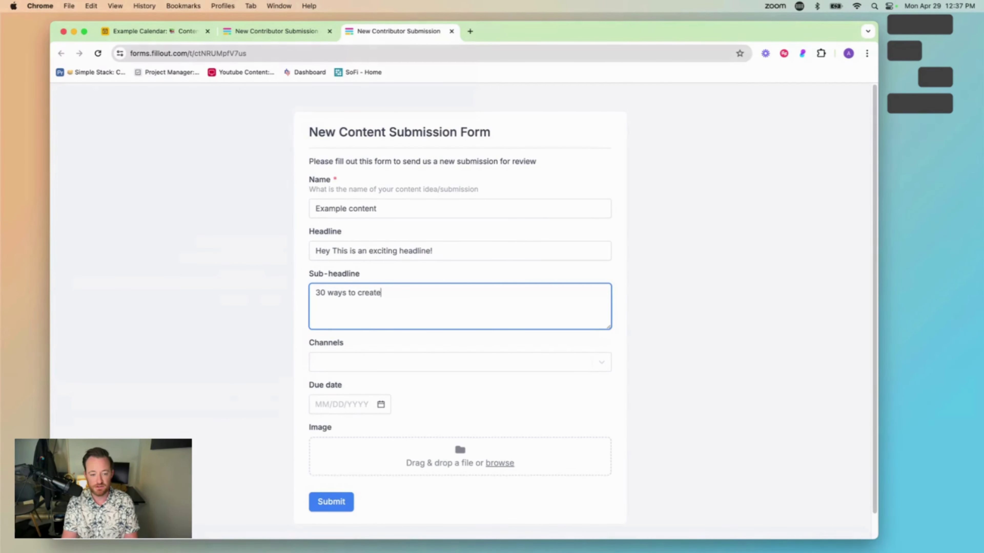
{"action": "type", "text": " a form in fillout"}
- Choose Email, Facebook and AdWords as the Channels and set the Due date to 05/16/2024
{"action": "left_click", "coordinate": [360, 364]}
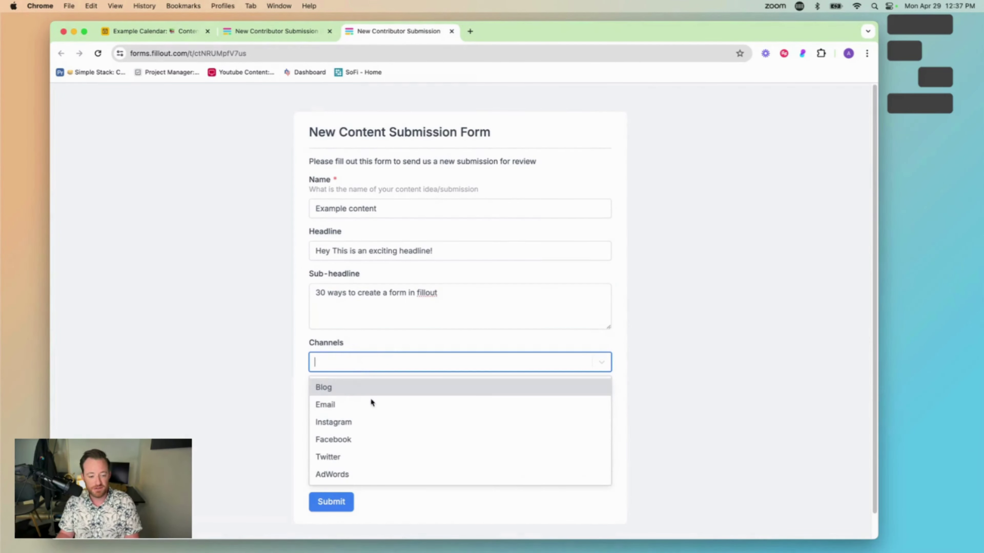
{"action": "left_click", "coordinate": [370, 403]}
{"action": "left_click", "coordinate": [370, 422]}
{"action": "left_click", "coordinate": [370, 438]}
{"action": "left_click", "coordinate": [257, 355]}
{"action": "scroll", "coordinate": [295, 356], "scroll_direction": "down", "scroll_amount": 1}
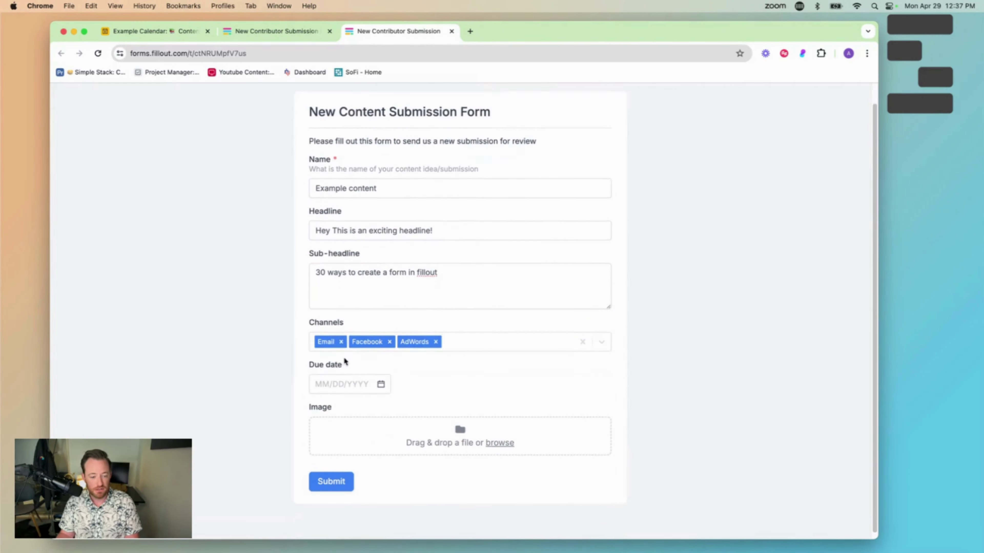
{"action": "left_click", "coordinate": [341, 378]}
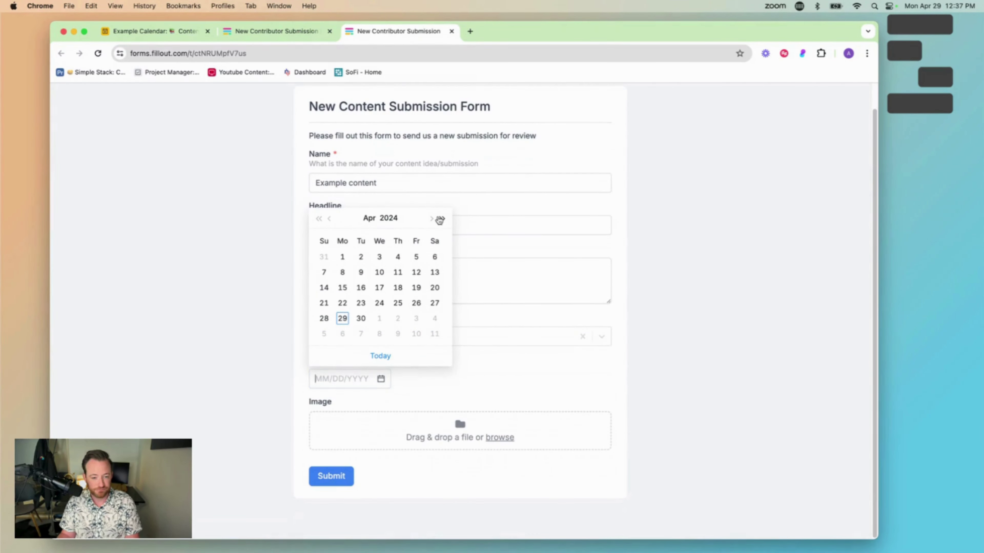
{"action": "left_click", "coordinate": [431, 218]}
{"action": "left_click", "coordinate": [398, 288]}
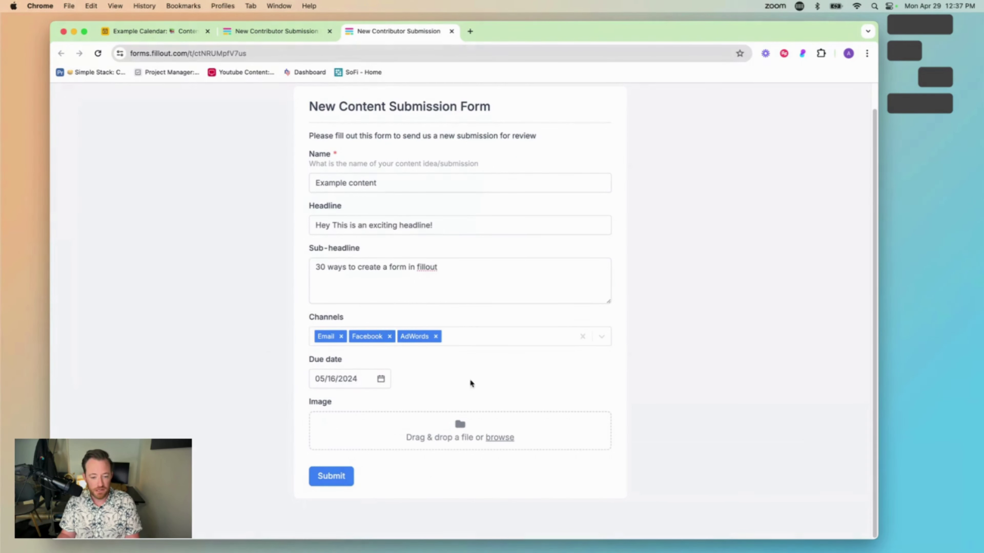
- Upload airbnblogo.svg from the Downloads folder to the Image question
{"action": "left_click", "coordinate": [500, 437]}
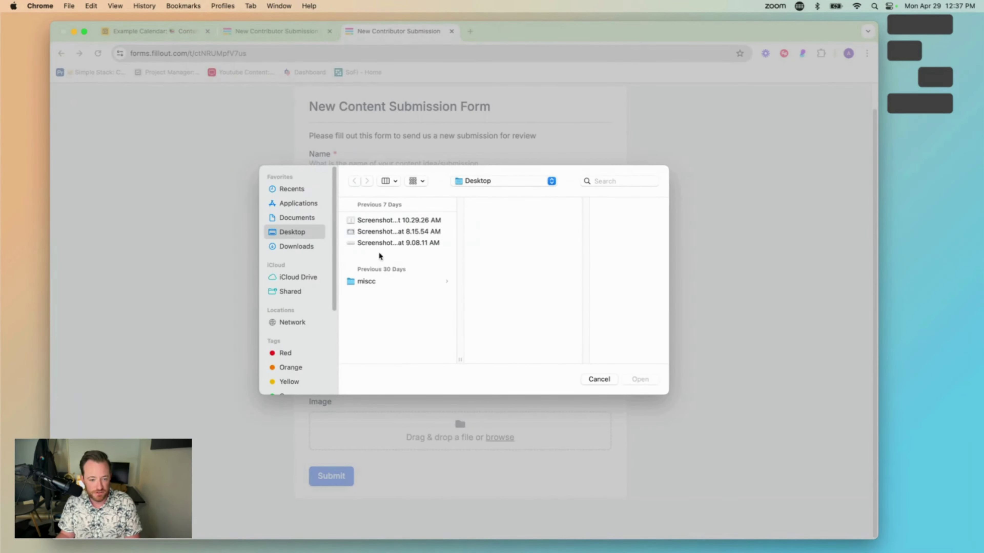
{"action": "left_click", "coordinate": [377, 232]}
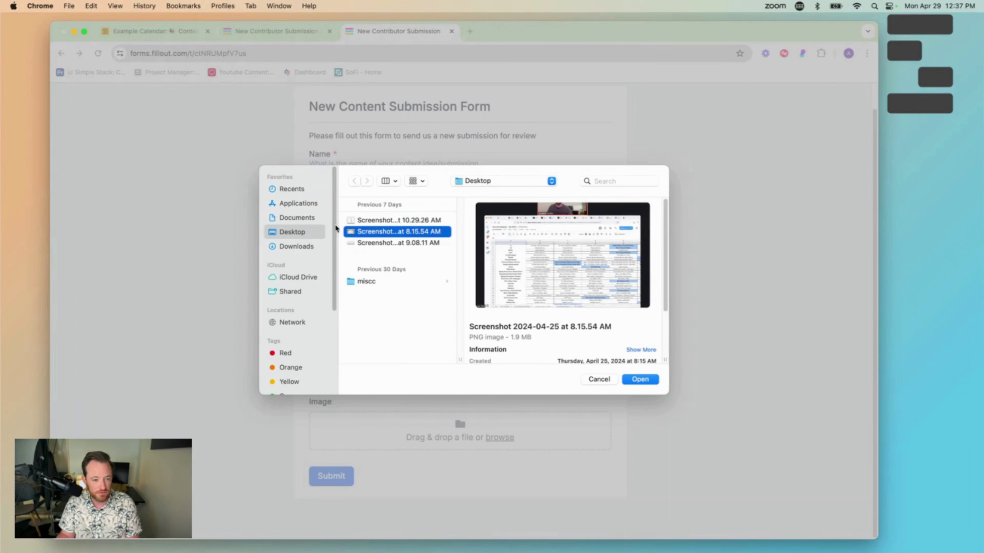
{"action": "left_click", "coordinate": [298, 246]}
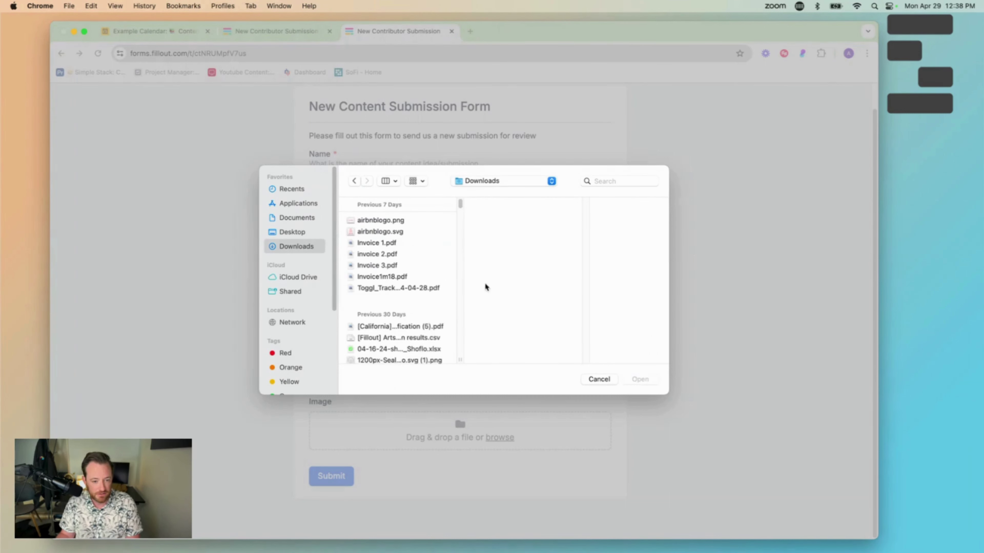
{"action": "left_click", "coordinate": [392, 233]}
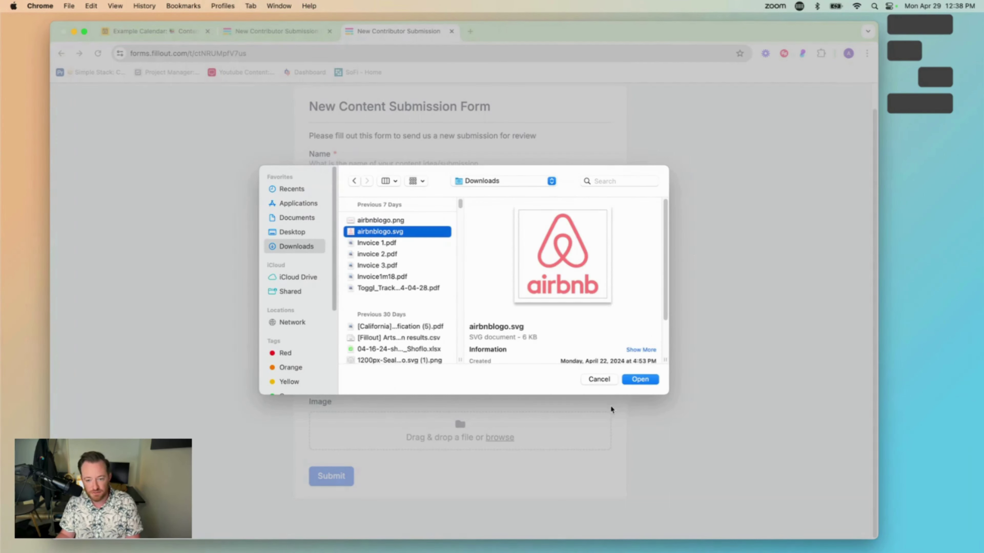
{"action": "left_click", "coordinate": [645, 379]}
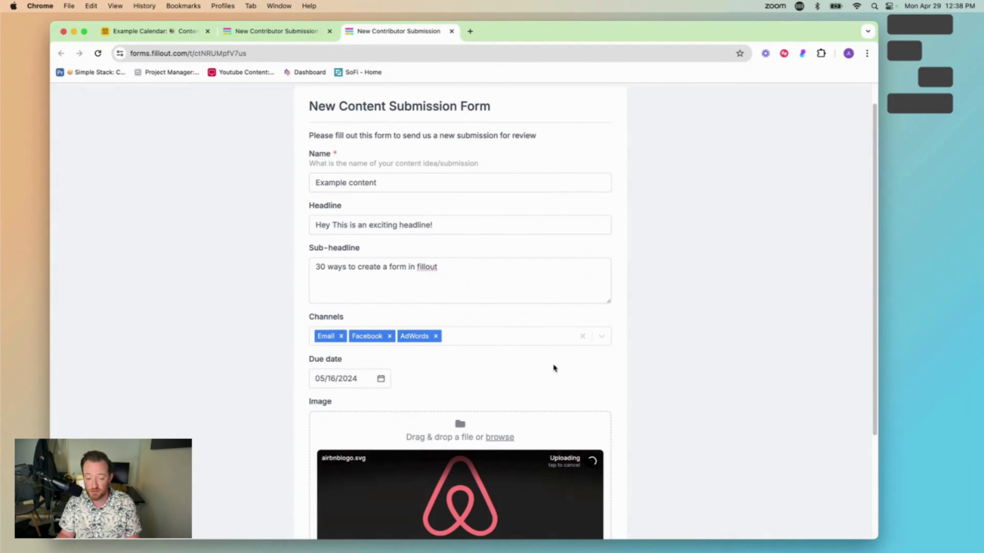
- Check the filled-in answers and submit the form
{"action": "scroll", "coordinate": [554, 368], "scroll_direction": "down", "scroll_amount": 4}
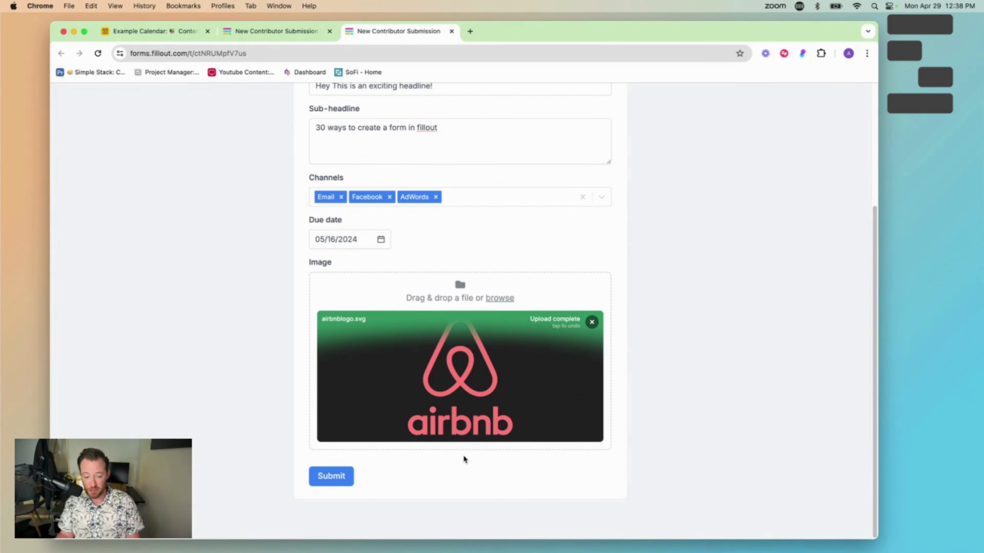
{"action": "scroll", "coordinate": [468, 445], "scroll_direction": "up", "scroll_amount": 5}
{"action": "scroll", "coordinate": [484, 450], "scroll_direction": "down", "scroll_amount": 5}
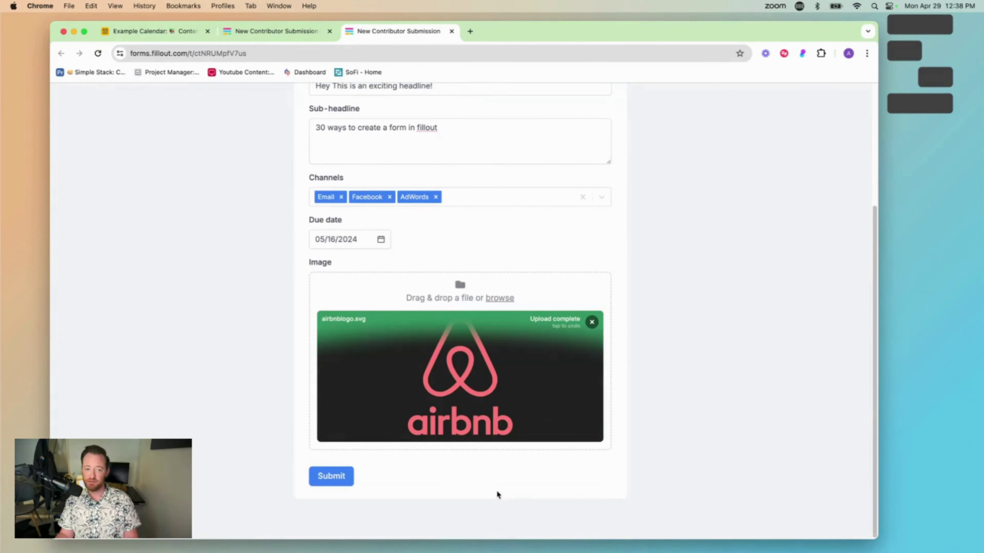
{"action": "left_click", "coordinate": [338, 477]}
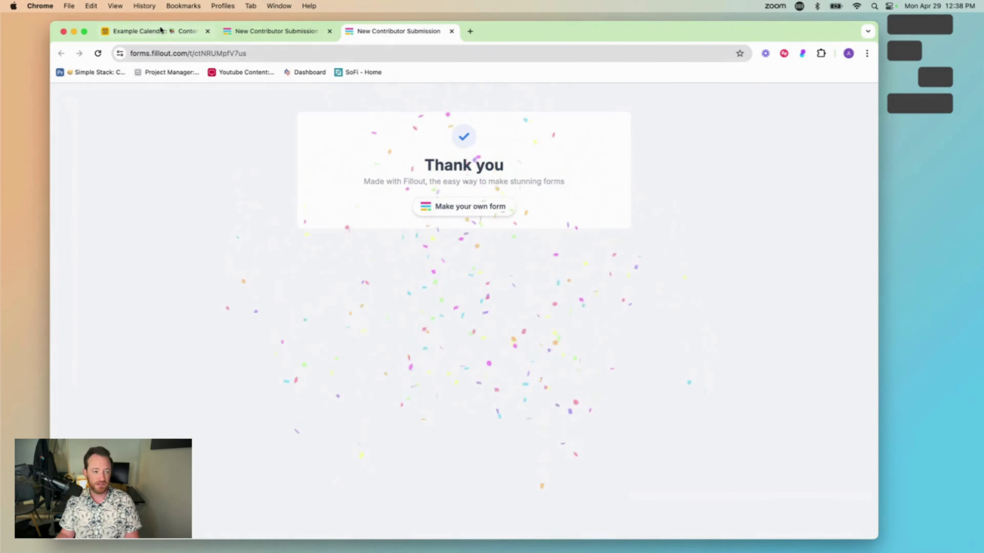
- Switch to the Airtable Content pipeline table and examine the "Example content" record across its fields
{"action": "left_click", "coordinate": [160, 30]}
{"action": "scroll", "coordinate": [248, 421], "scroll_direction": "down", "scroll_amount": 3}
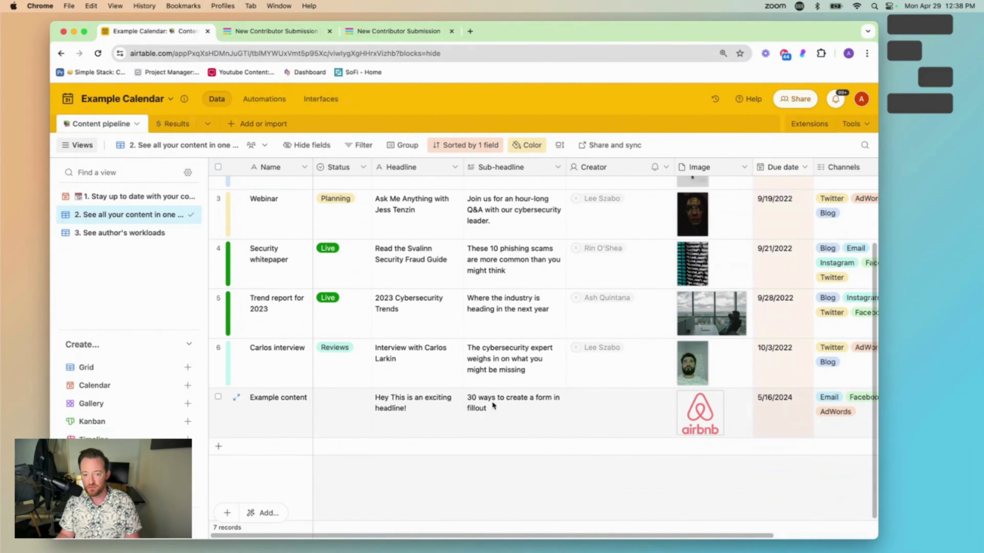
{"action": "scroll", "coordinate": [732, 539], "scroll_direction": "right", "scroll_amount": 5}
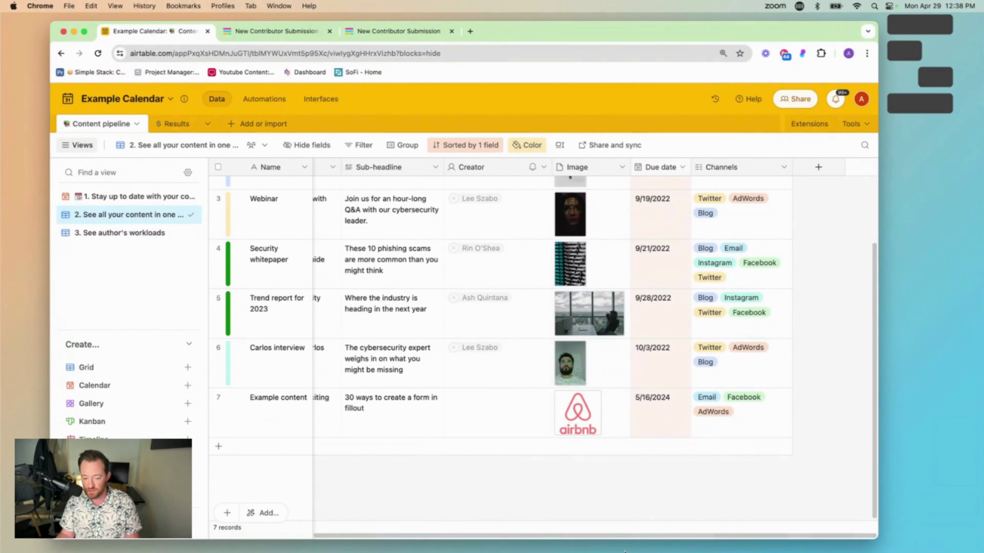
{"action": "scroll", "coordinate": [637, 536], "scroll_direction": "left", "scroll_amount": 5}
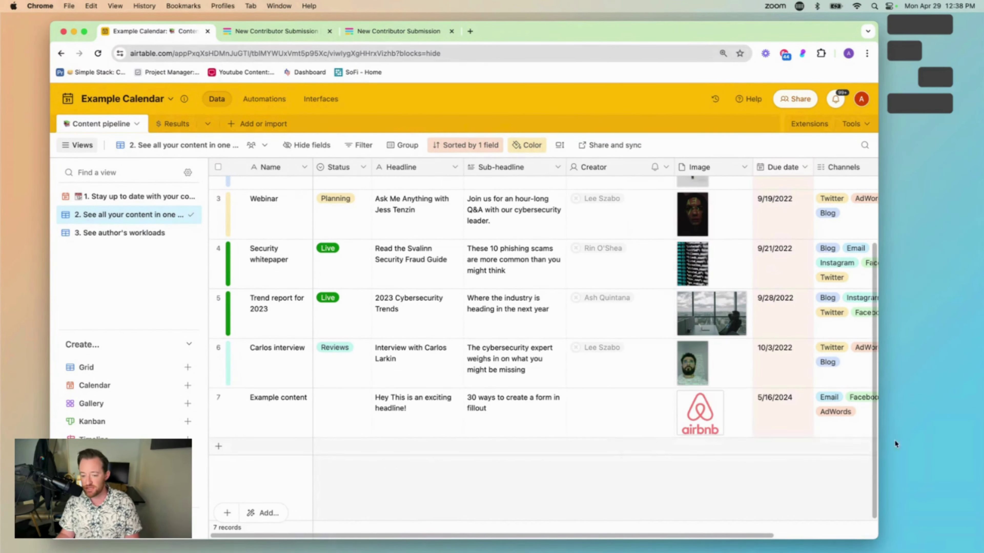
{"action": "scroll", "coordinate": [775, 536], "scroll_direction": "right", "scroll_amount": 4}
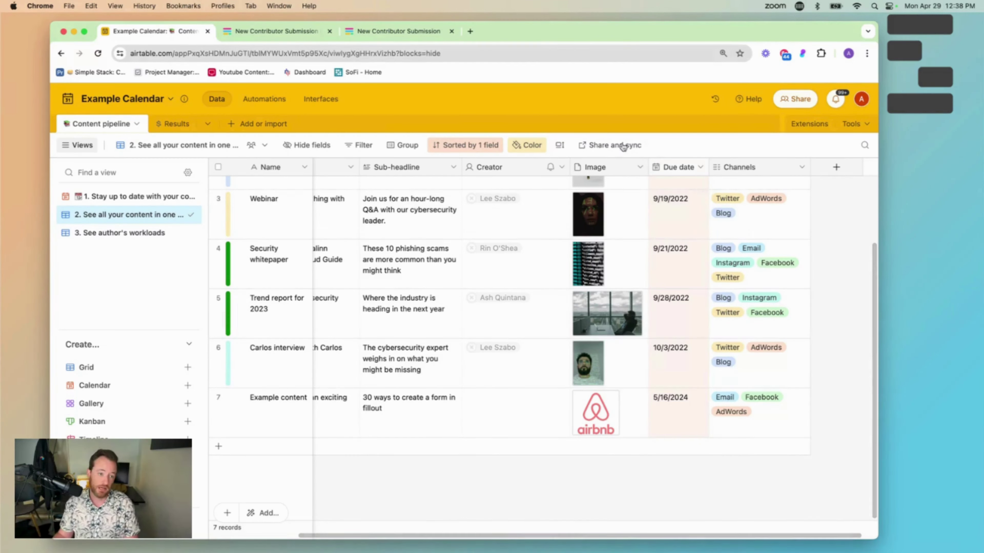
- Switch back to the Fillout form editor and leave it for the overview of all forms
{"action": "left_click", "coordinate": [404, 32]}
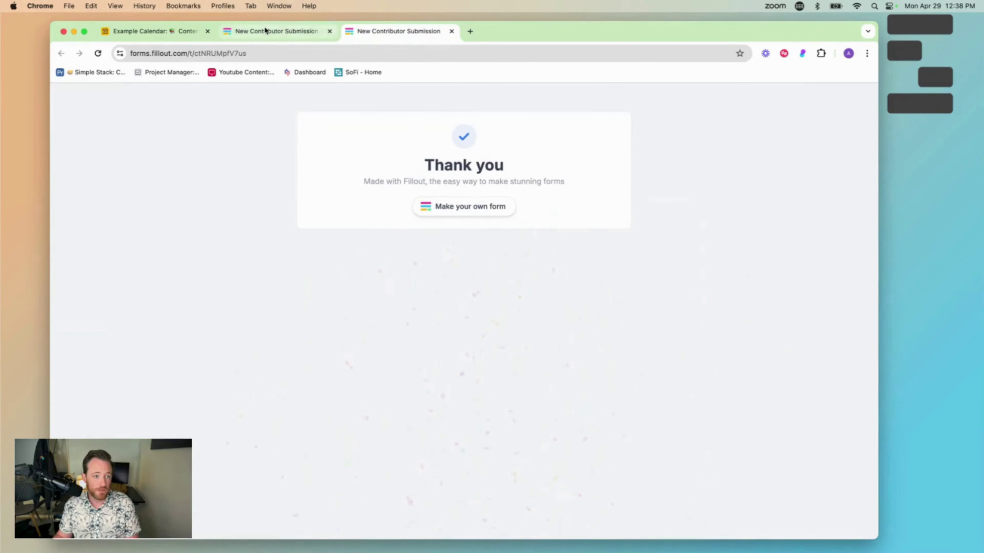
{"action": "left_click", "coordinate": [257, 31]}
{"action": "left_click", "coordinate": [65, 98]}
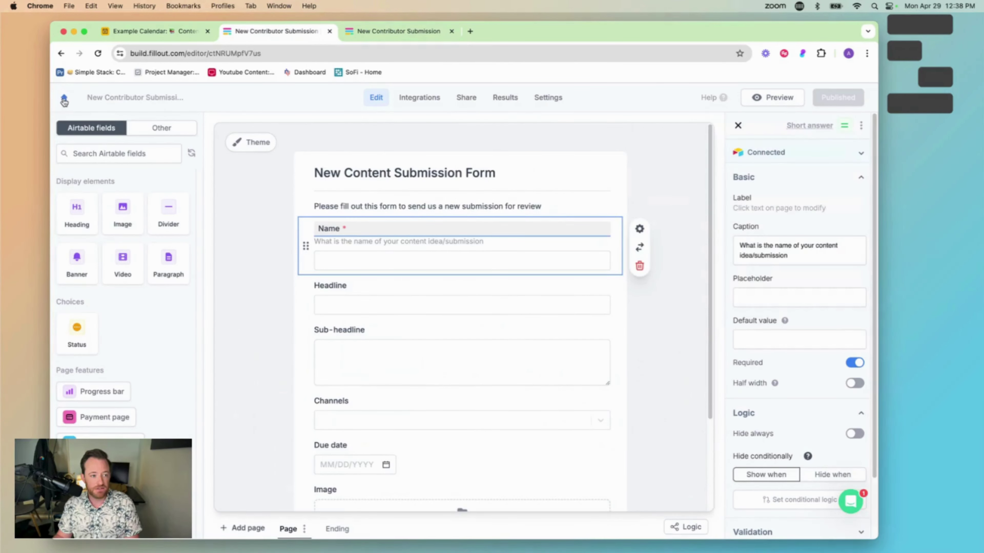
{"action": "left_click", "coordinate": [823, 139]}
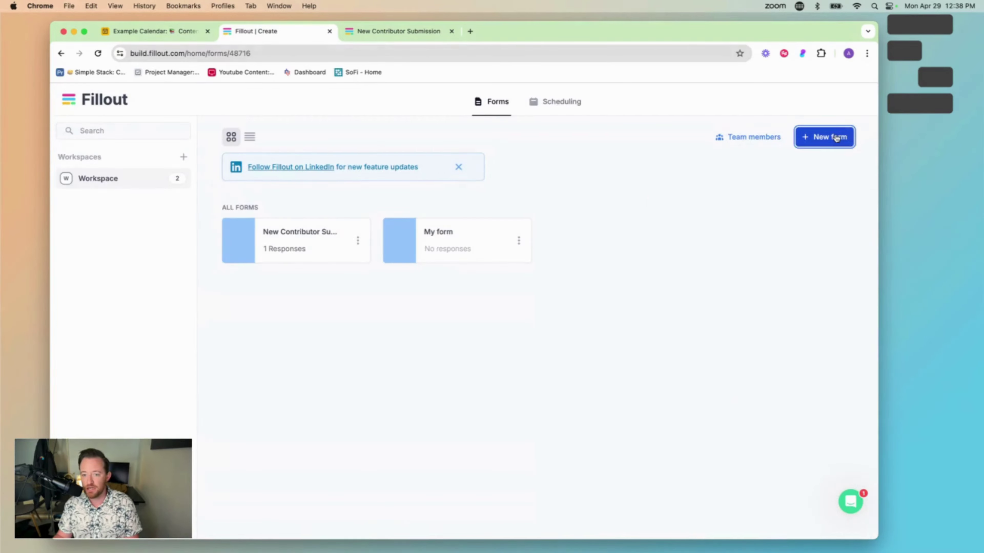
{"action": "left_click", "coordinate": [479, 341]}
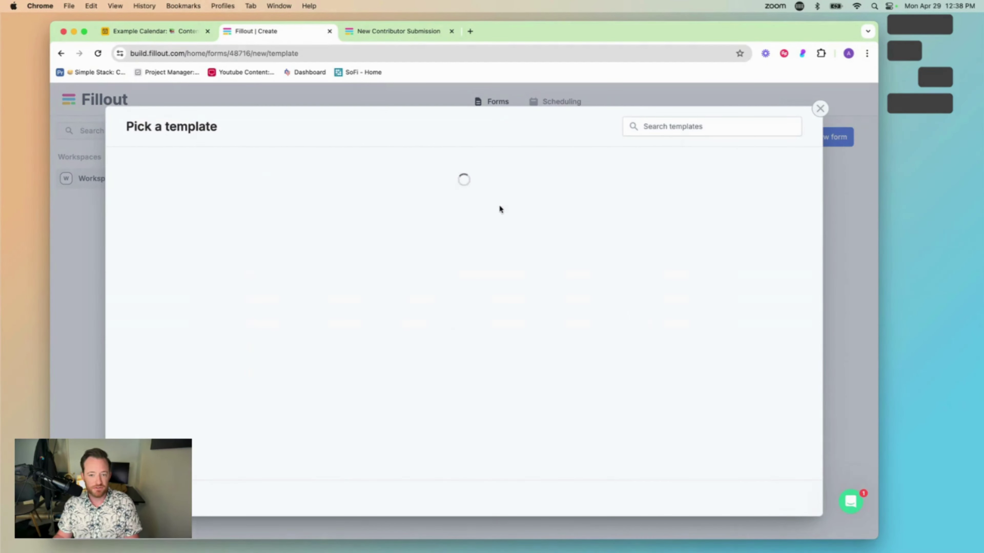
{"action": "left_click", "coordinate": [820, 109]}
{"action": "left_click", "coordinate": [818, 110]}
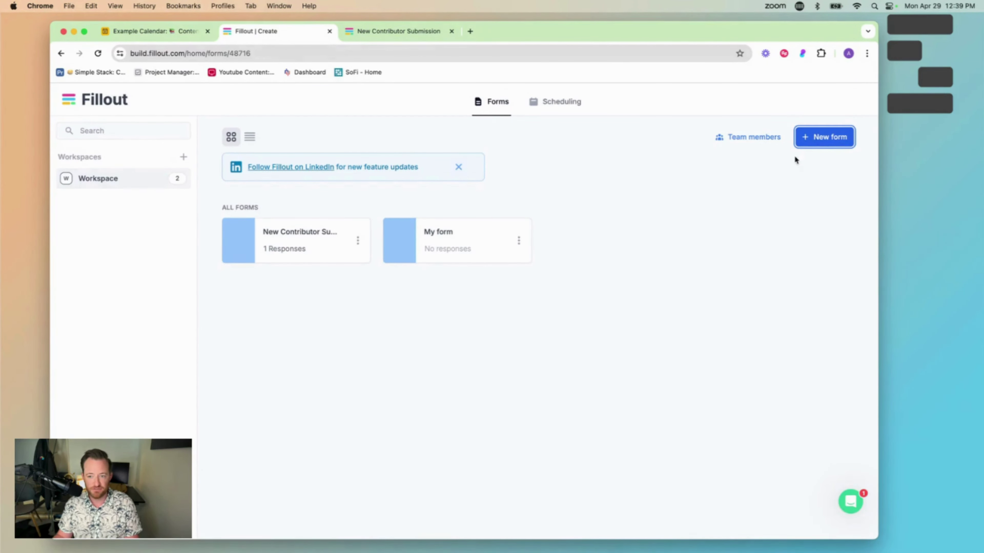
- Create a new blank form with the Plain theme
{"action": "left_click", "coordinate": [814, 138]}
{"action": "left_click", "coordinate": [310, 341]}
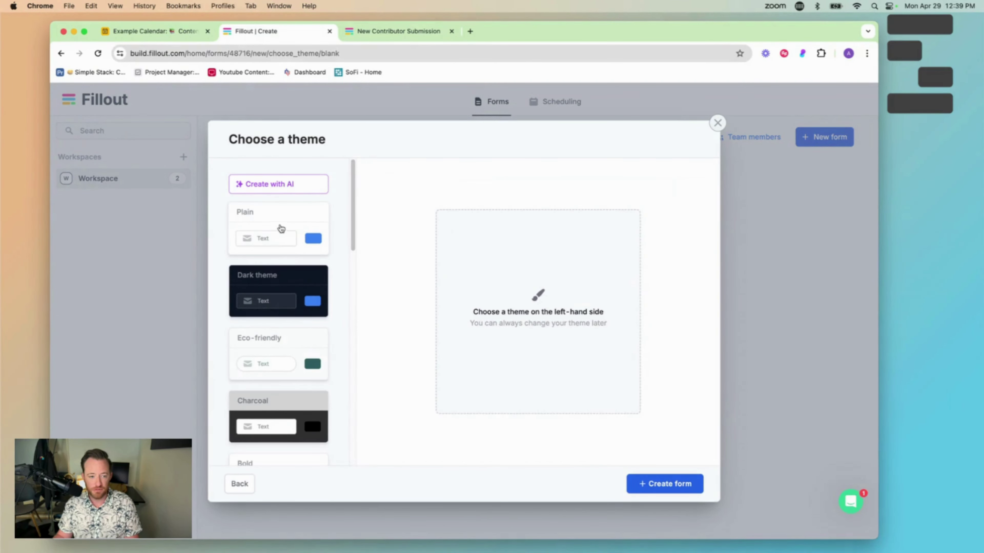
{"action": "left_click", "coordinate": [281, 228]}
{"action": "left_click", "coordinate": [660, 484]}
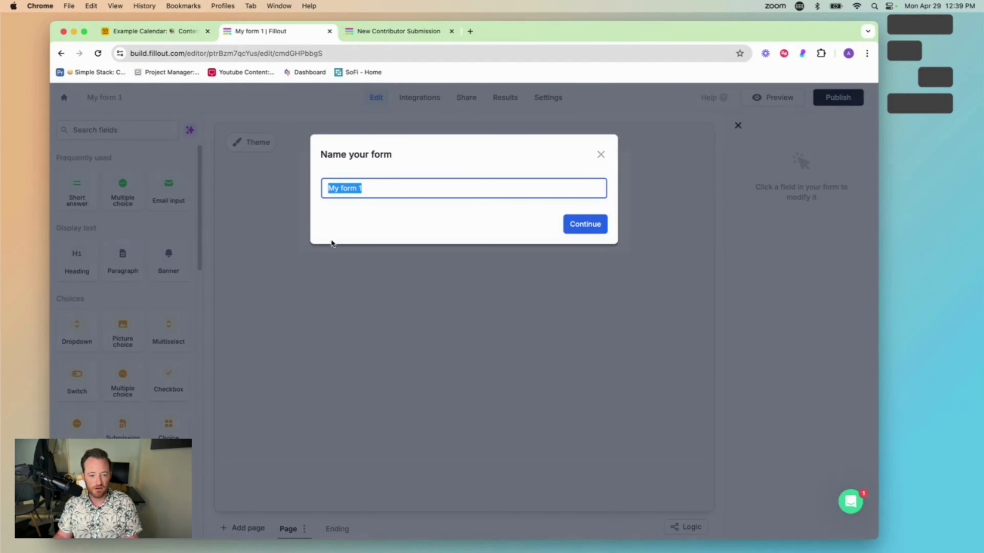
- Name the new form "Update content submission"
{"action": "type", "text": "Update"}
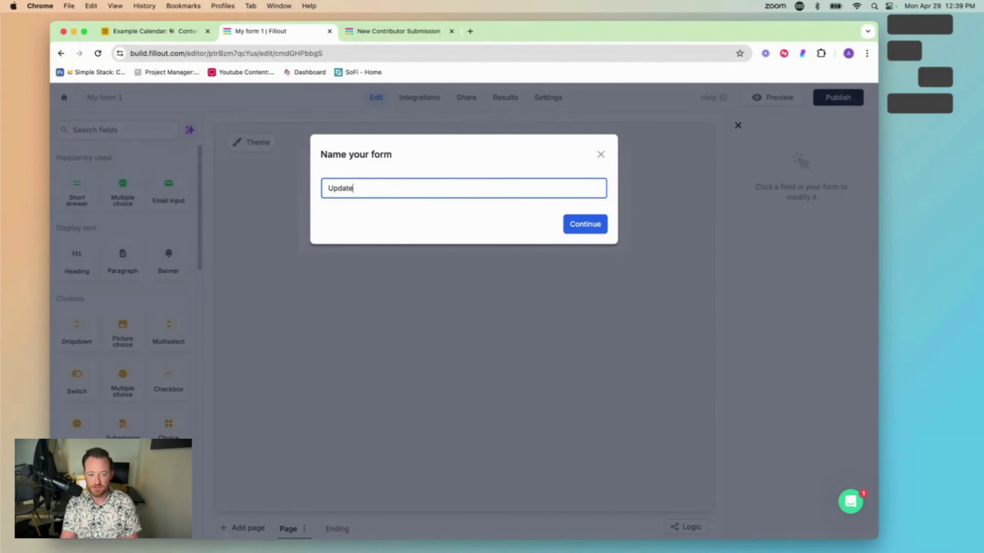
{"action": "type", "text": " content su"}
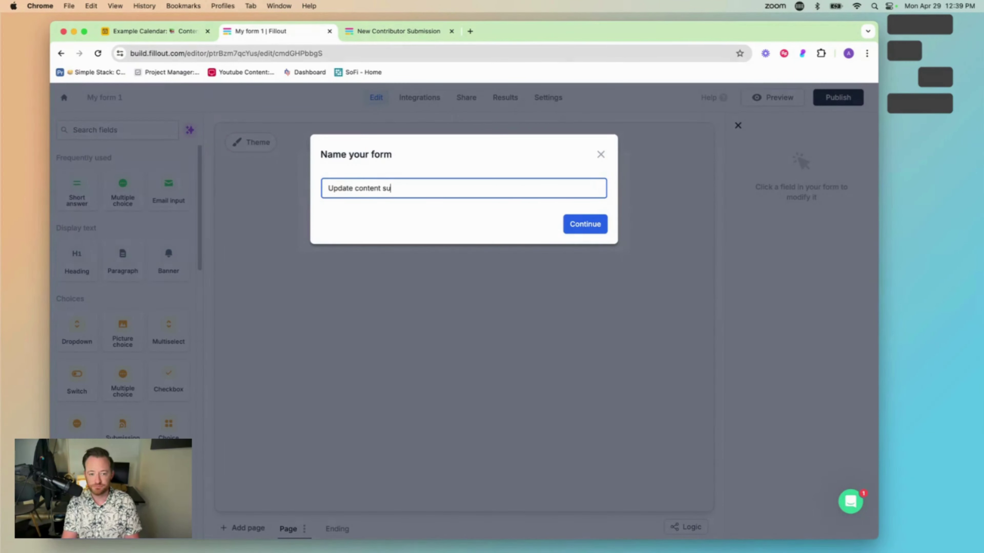
{"action": "type", "text": "bmission"}
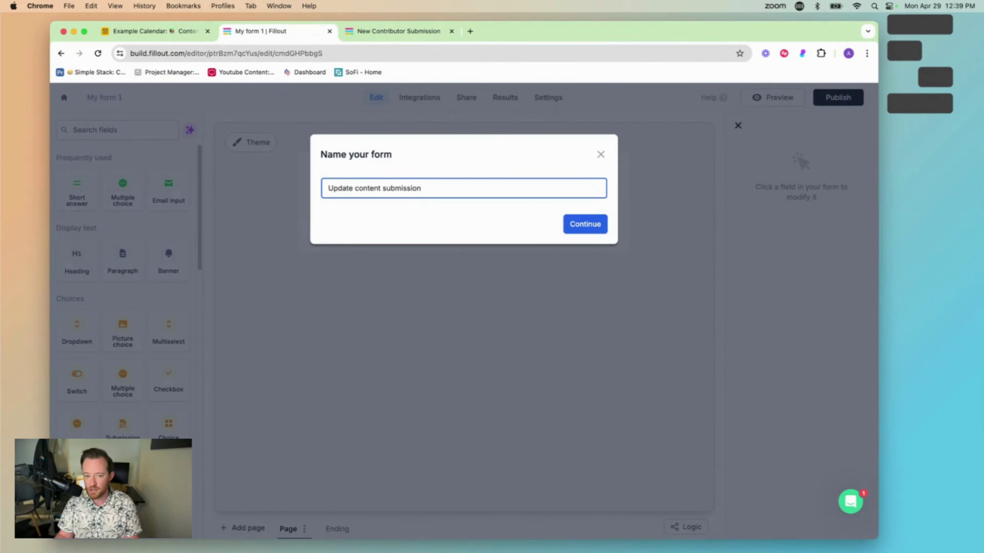
{"action": "left_click", "coordinate": [585, 224]}
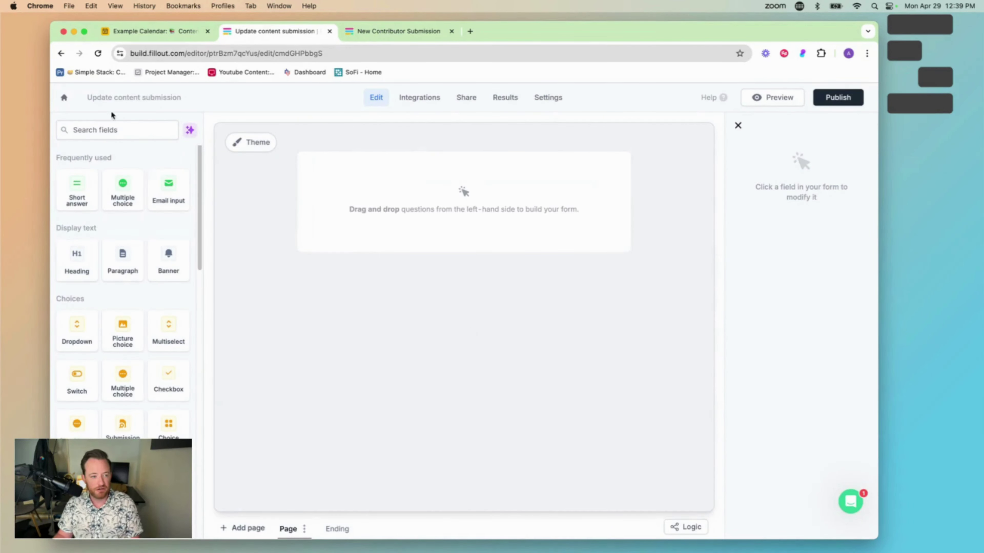
- Start an Airtable integration for the form using the account "First Airtable connection"
{"action": "left_click", "coordinate": [422, 97]}
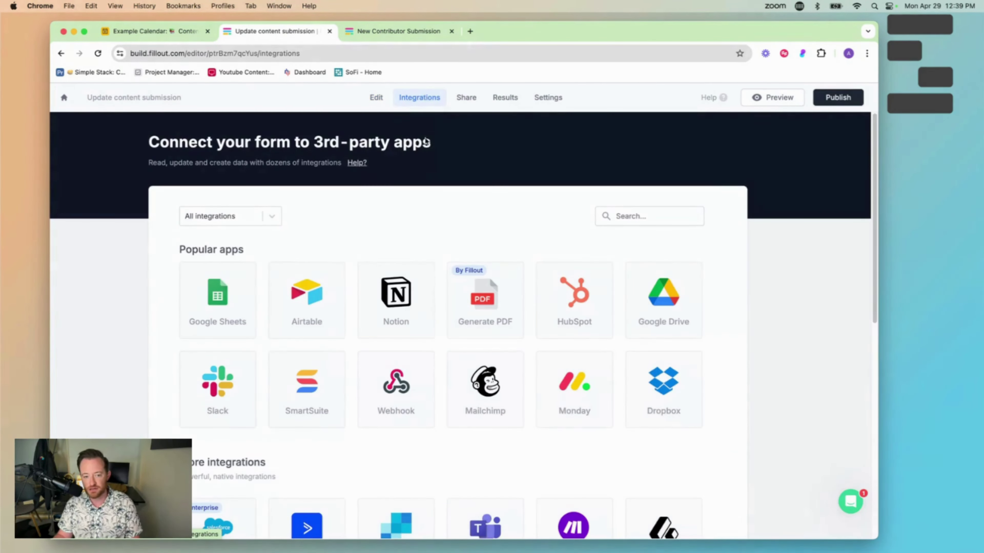
{"action": "left_click", "coordinate": [304, 302]}
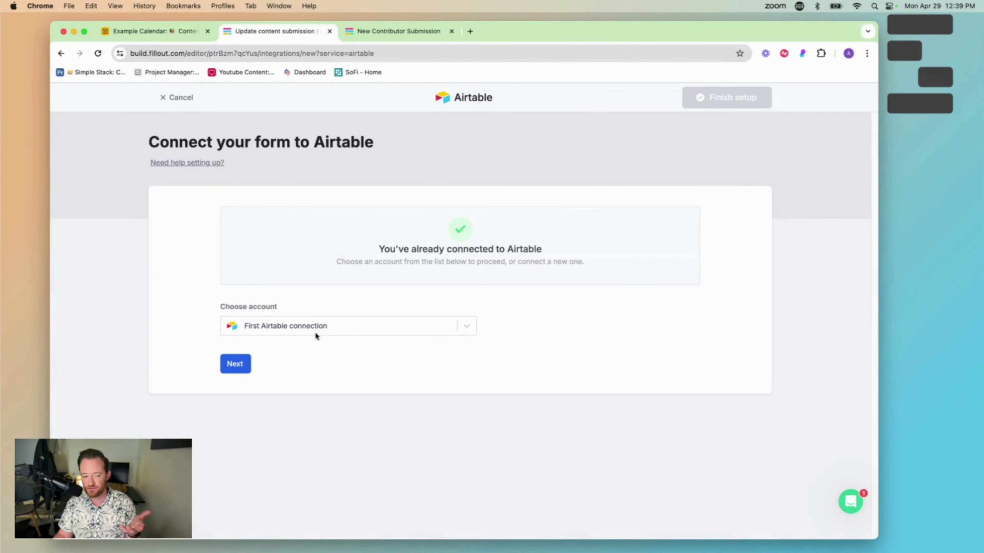
{"action": "left_click", "coordinate": [240, 363]}
- Choose the "Example Calendar" base and its "Content pipeline" table as the destination for form responses
{"action": "left_click", "coordinate": [404, 257]}
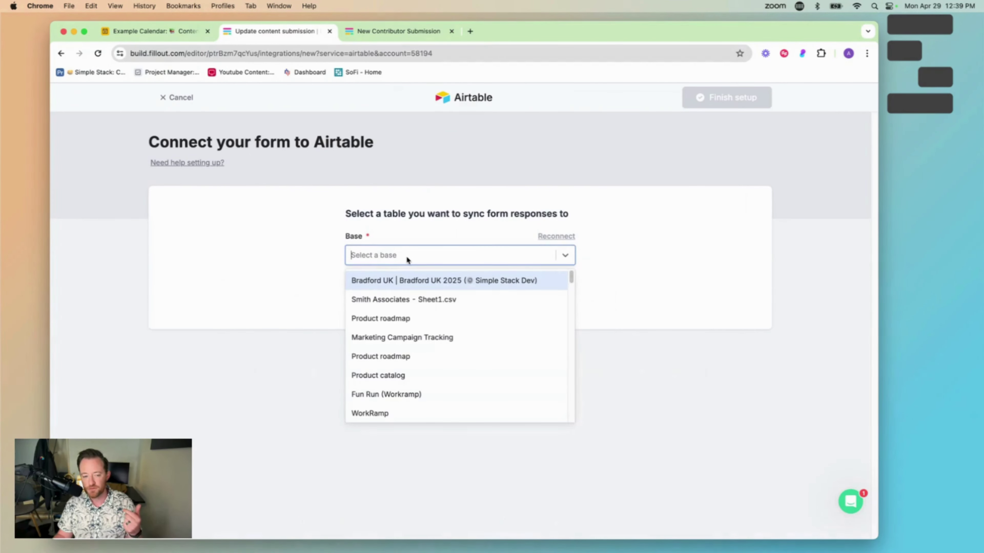
{"action": "type", "text": "example"}
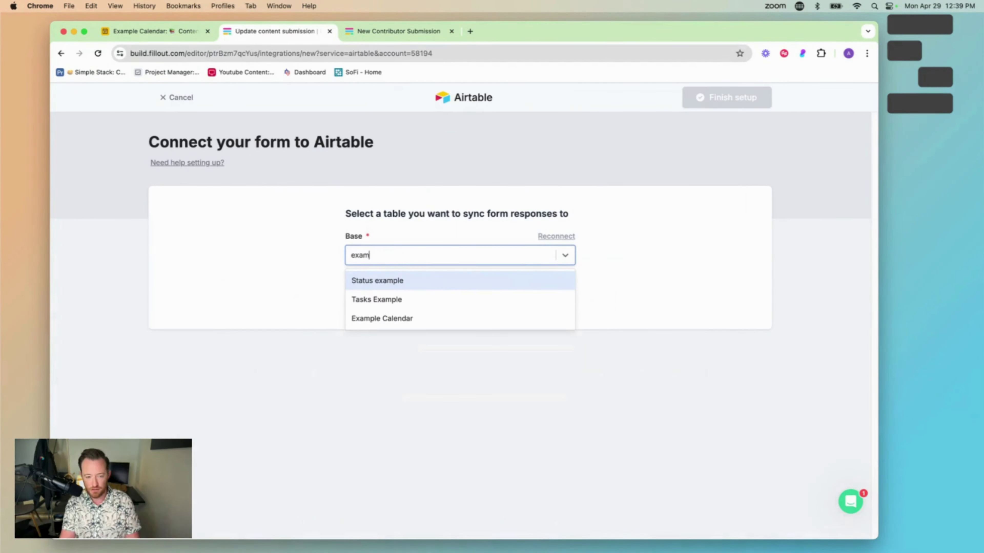
{"action": "left_click", "coordinate": [435, 315]}
{"action": "left_click", "coordinate": [423, 302]}
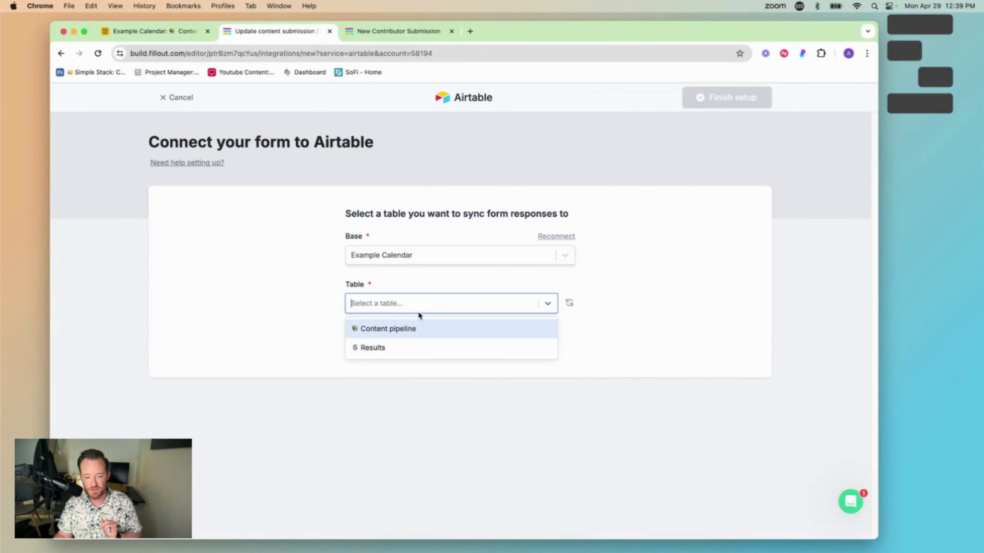
{"action": "left_click", "coordinate": [415, 330]}
{"action": "left_click", "coordinate": [360, 337]}
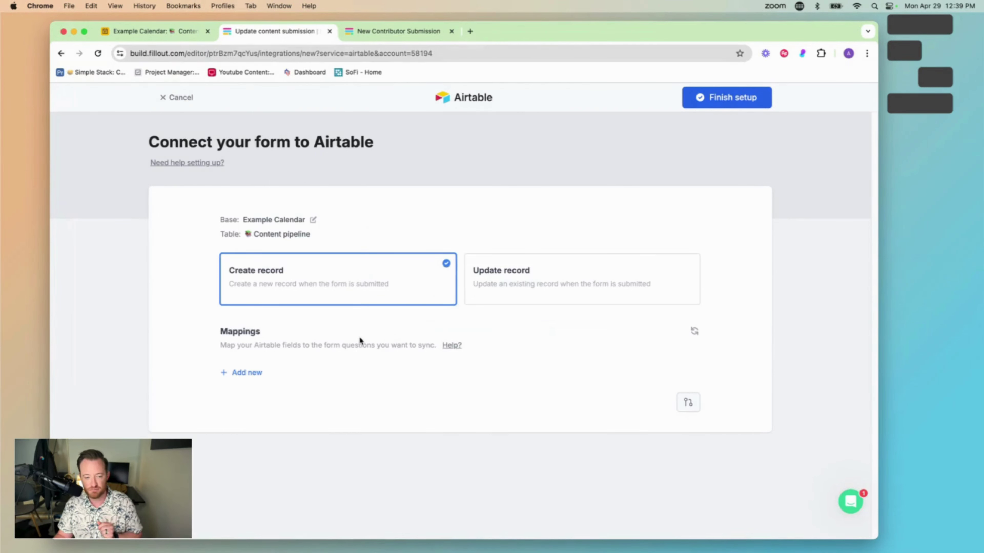
- Set the integration to update existing records and copy the supplied record-link formula
{"action": "left_click", "coordinate": [504, 287]}
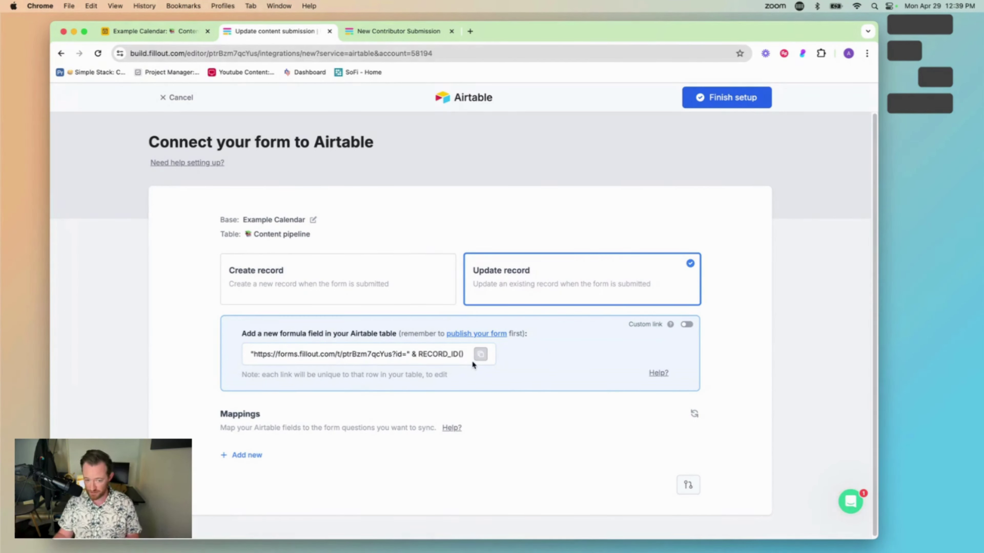
{"action": "left_click", "coordinate": [481, 353]}
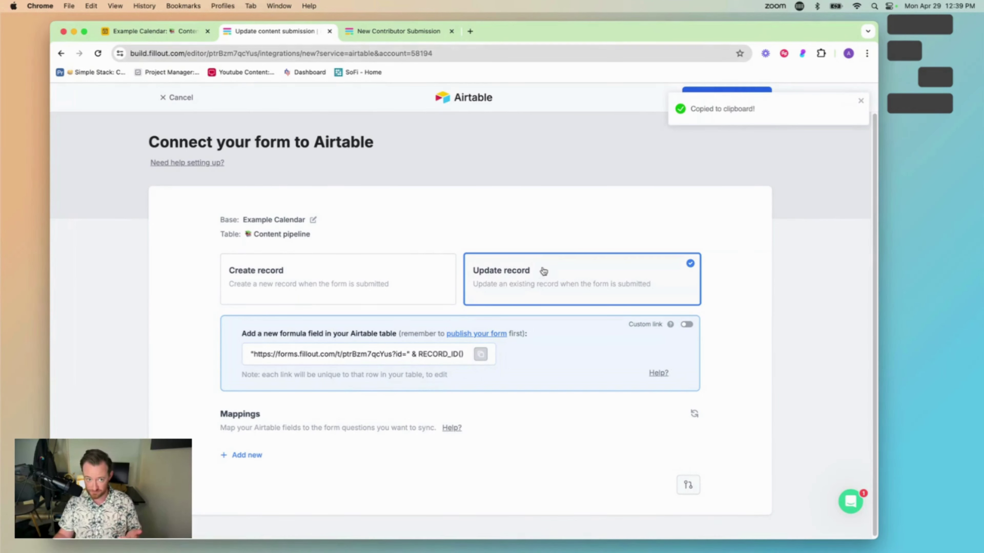
- Switch to Airtable's Content pipeline table and start a new field named "Fillout Link Update"
{"action": "left_click", "coordinate": [147, 34]}
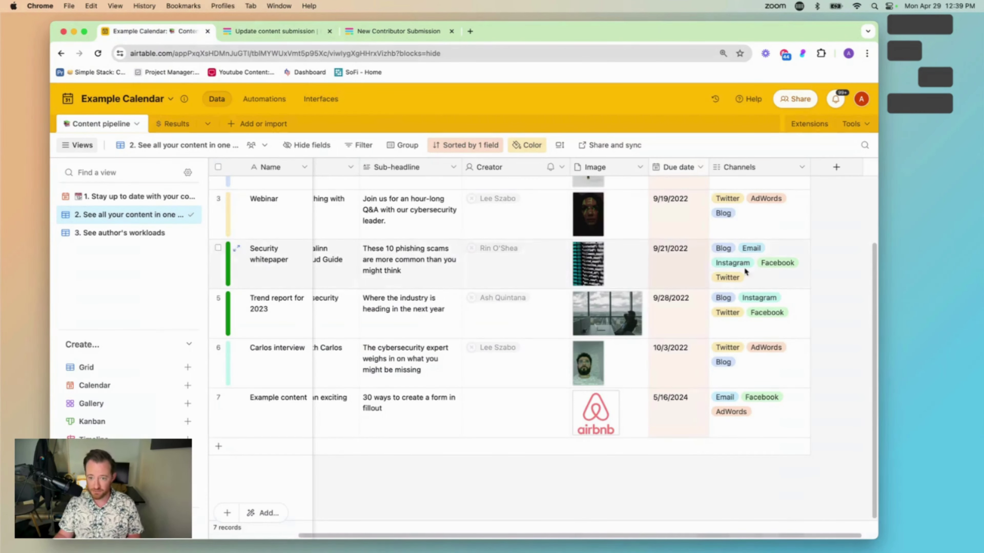
{"action": "left_click", "coordinate": [833, 172]}
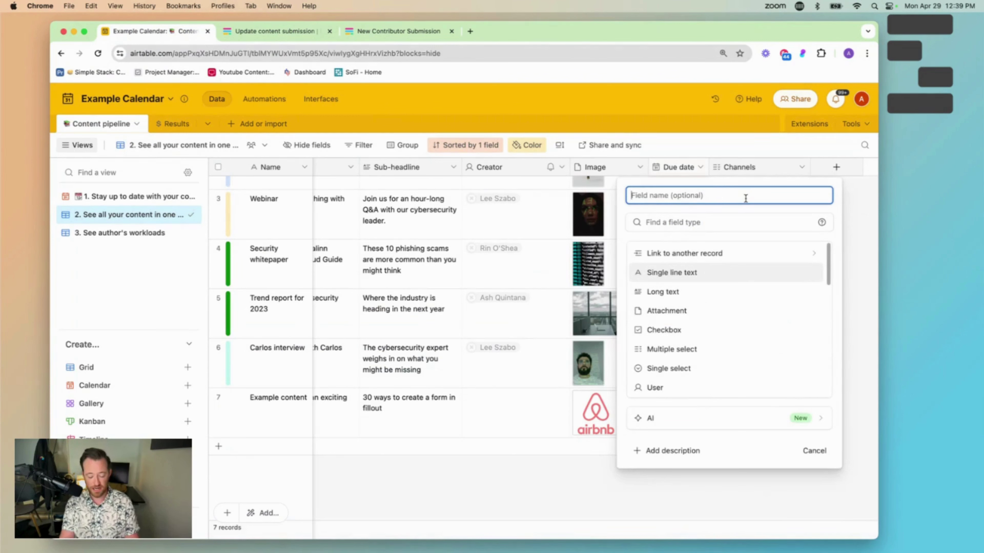
{"action": "type", "text": "Fillou"}
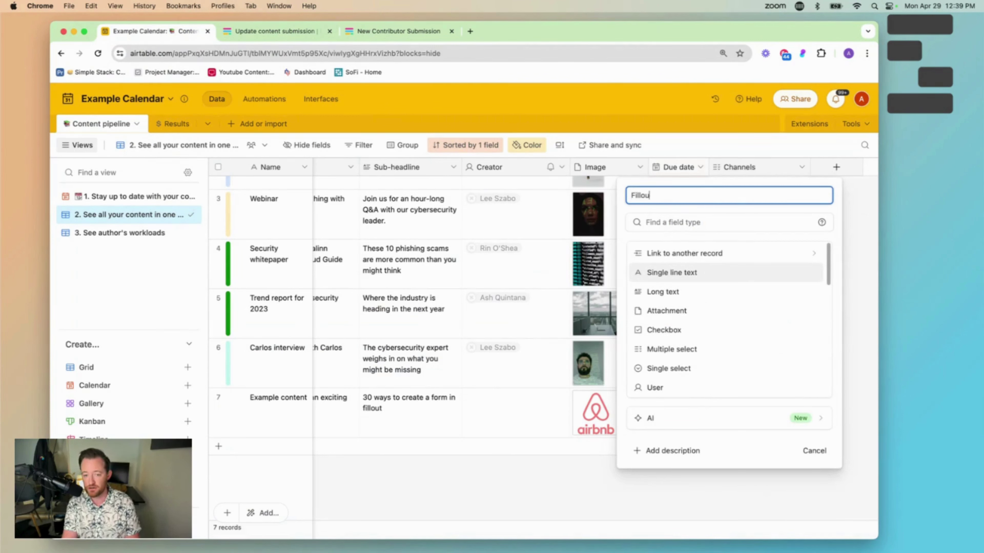
{"action": "type", "text": "t "}
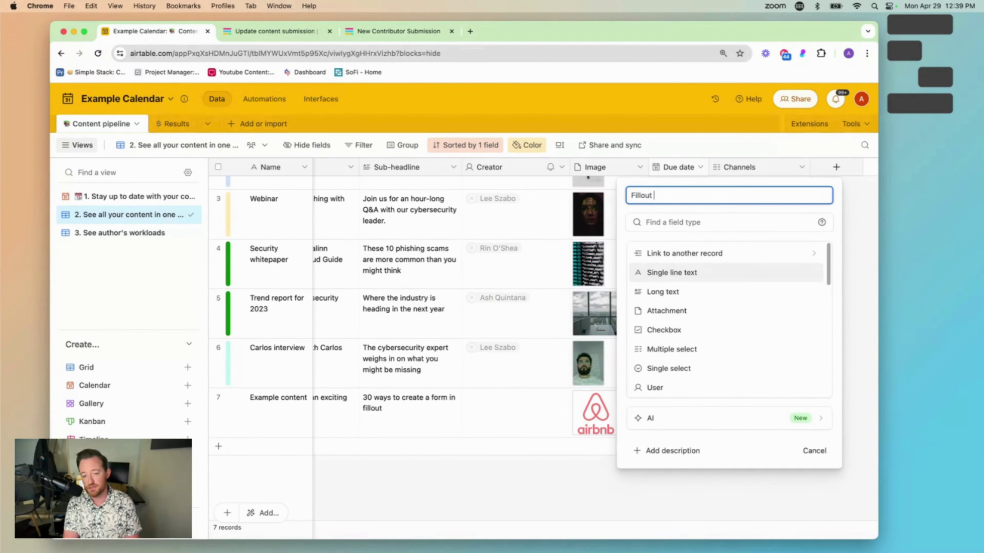
{"action": "type", "text": "Link"}
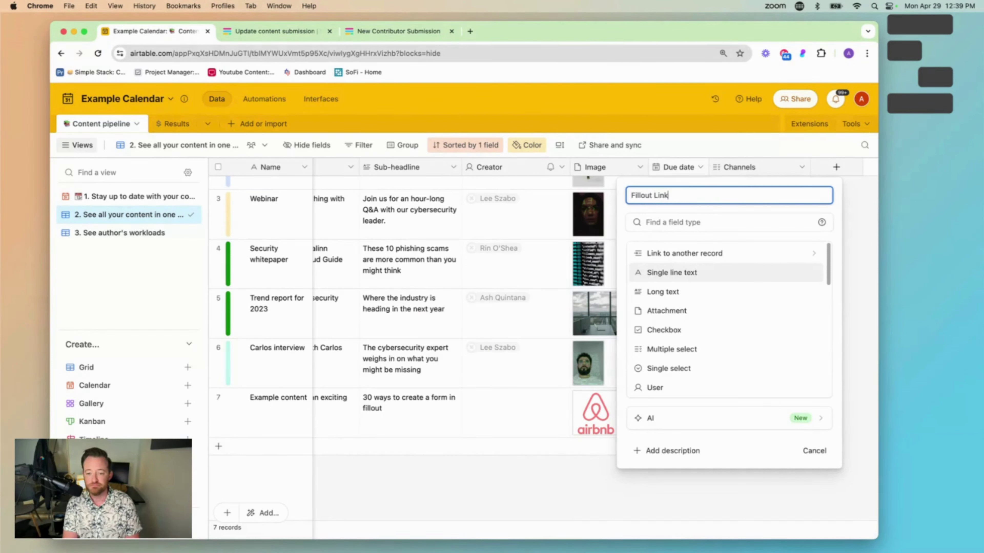
{"action": "type", "text": " Update"}
{"action": "key", "text": "Tab"}
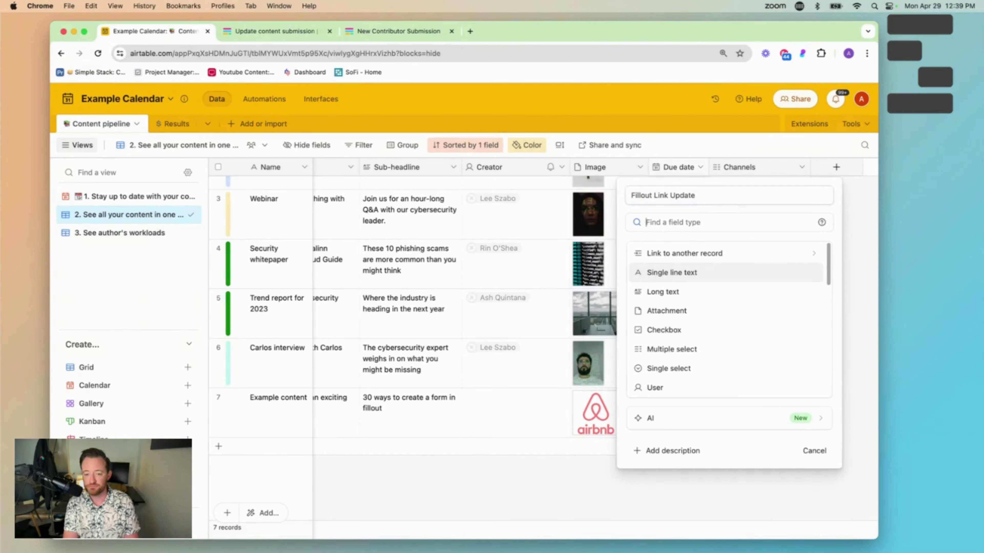
{"action": "type", "text": "for"}
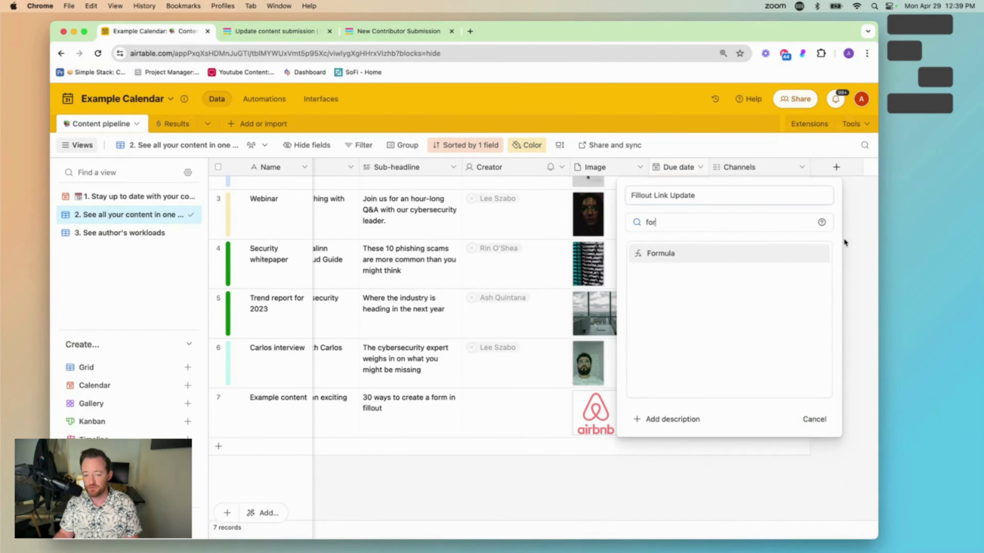
{"action": "left_click", "coordinate": [734, 254]}
{"action": "left_click", "coordinate": [678, 286]}
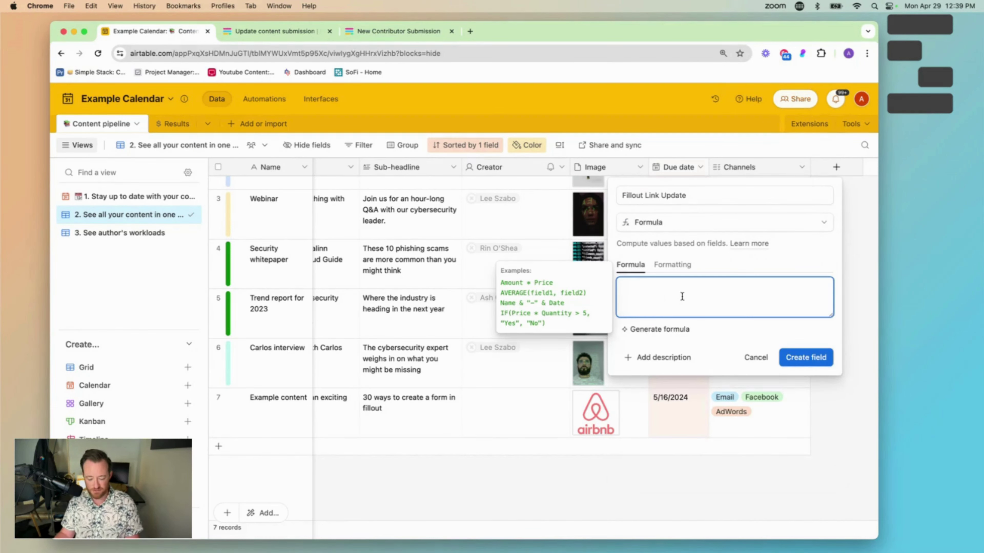
{"action": "type", "text": "\"https://forms.fillout.com/t/ptrBzm7qcYus?id=\" & RECORD_ID()"}
{"action": "left_click", "coordinate": [804, 387]}
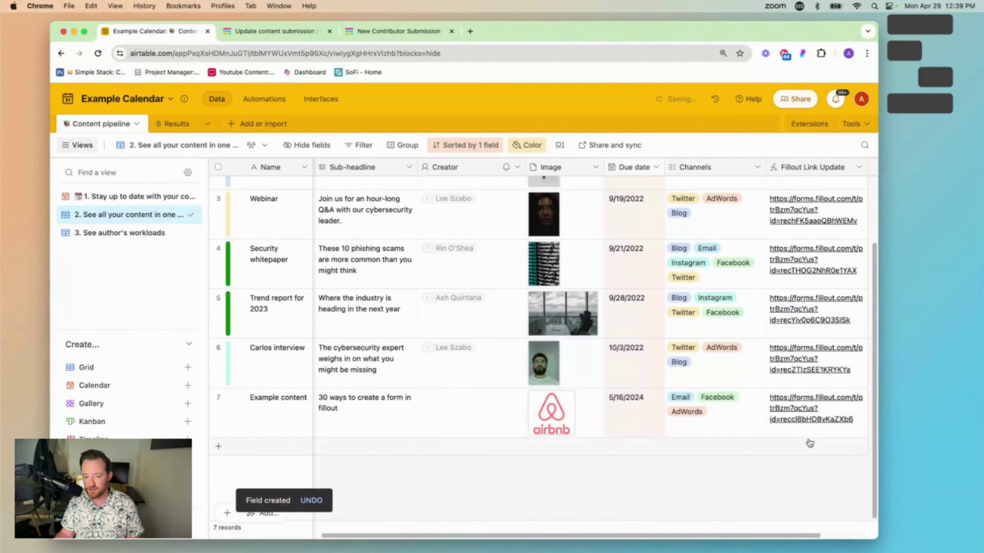
- Widen the Fillout Link Update column slightly and look over the links in the records
{"action": "left_click_drag", "start_coordinate": [758, 536], "coordinate": [828, 533]}
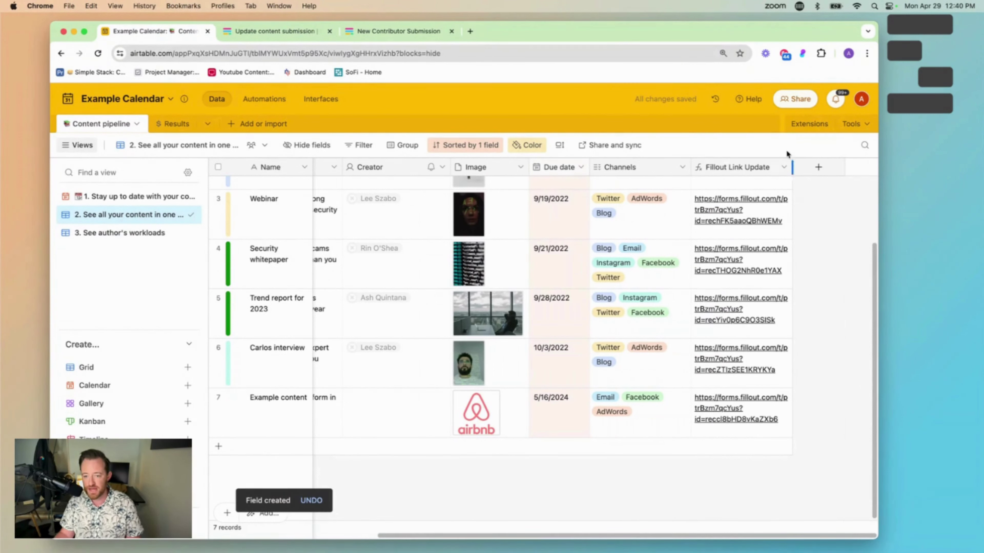
{"action": "left_click_drag", "start_coordinate": [792, 169], "coordinate": [805, 177]}
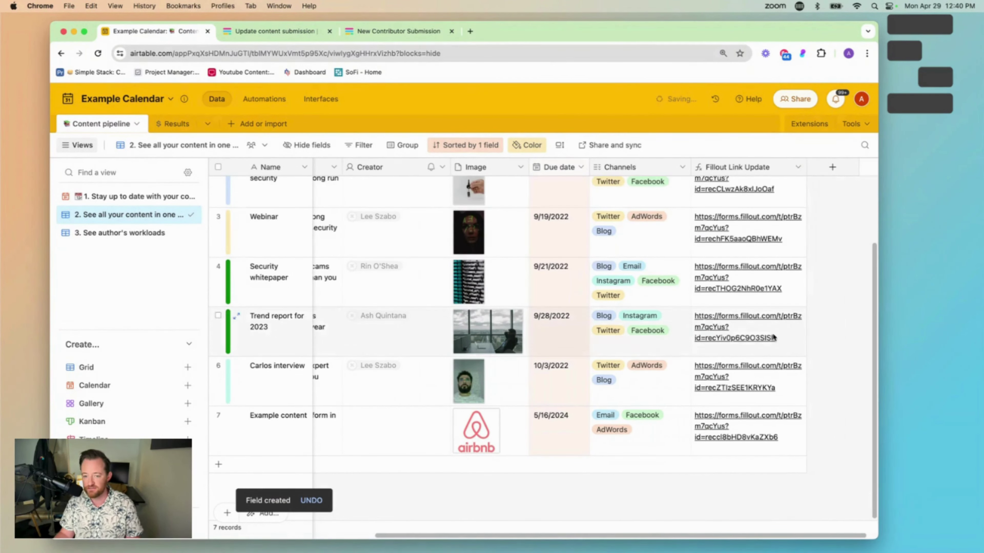
{"action": "scroll", "coordinate": [689, 217], "scroll_direction": "up", "scroll_amount": 2}
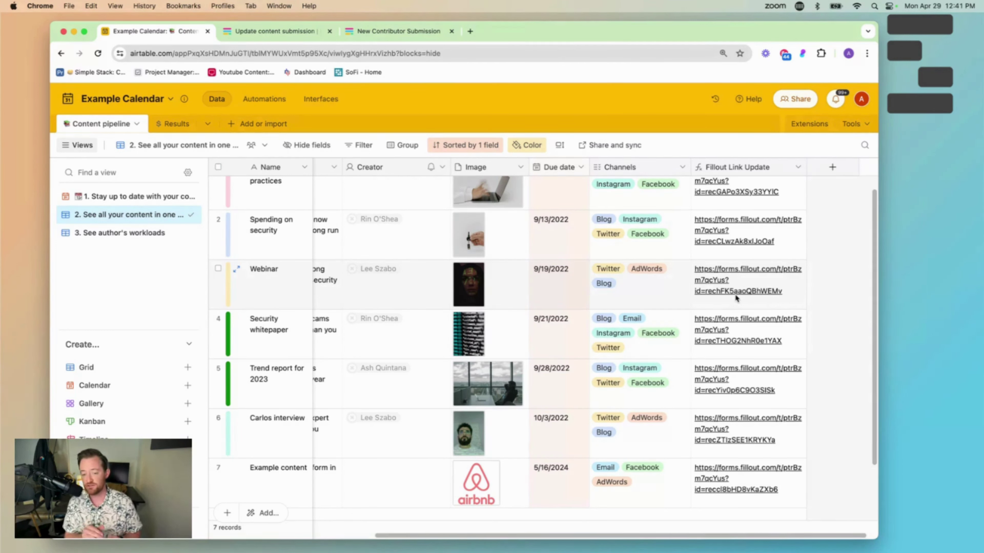
- Close the submitted New Contributor Submission page and finish the Airtable integration setup for the "Update content submission" form
{"action": "left_click", "coordinate": [381, 33]}
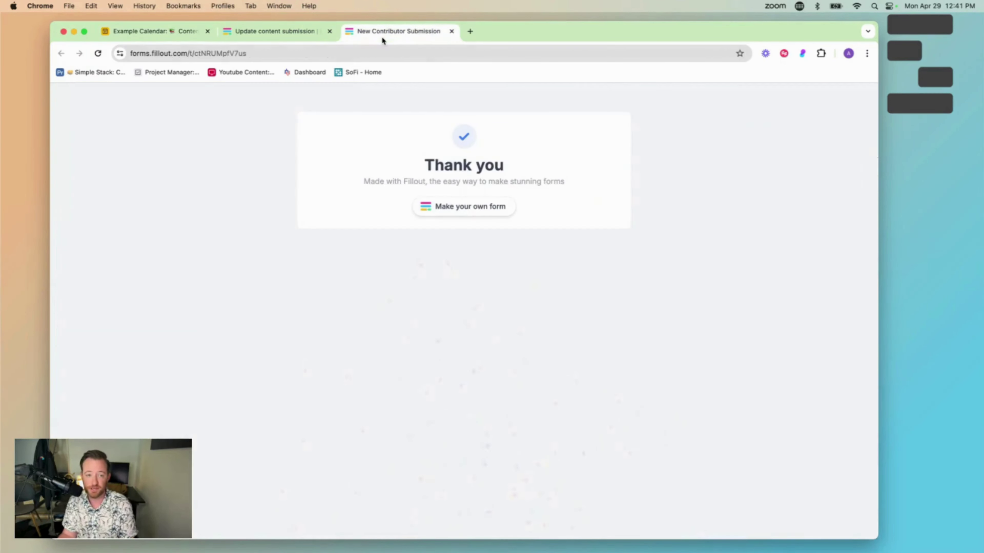
{"action": "left_click", "coordinate": [332, 36]}
{"action": "left_click", "coordinate": [451, 31]}
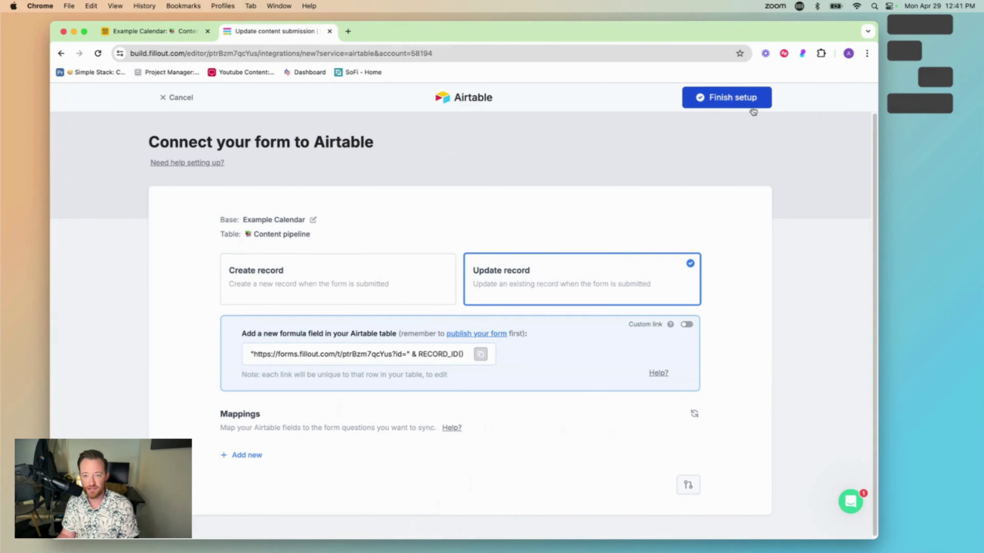
{"action": "left_click", "coordinate": [753, 107]}
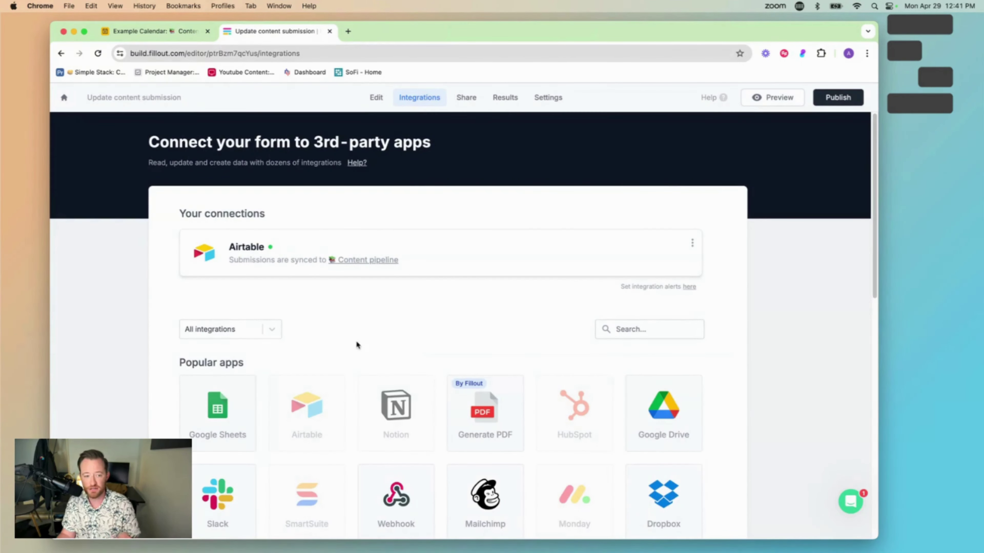
- Return to editing the form and add the Airtable fields Name and Channels to the page
{"action": "left_click", "coordinate": [375, 98]}
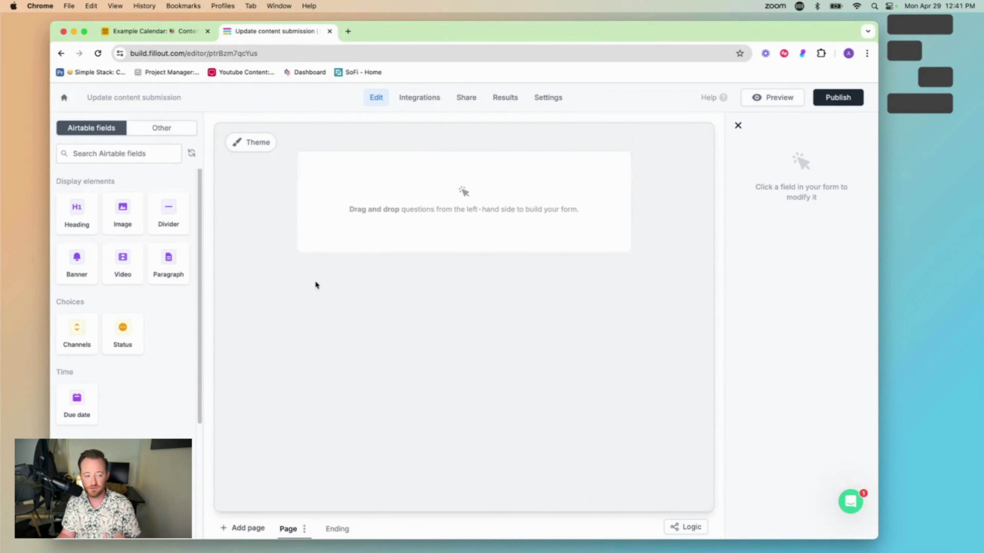
{"action": "scroll", "coordinate": [119, 399], "scroll_direction": "down", "scroll_amount": 3}
{"action": "scroll", "coordinate": [120, 401], "scroll_direction": "down", "scroll_amount": 2}
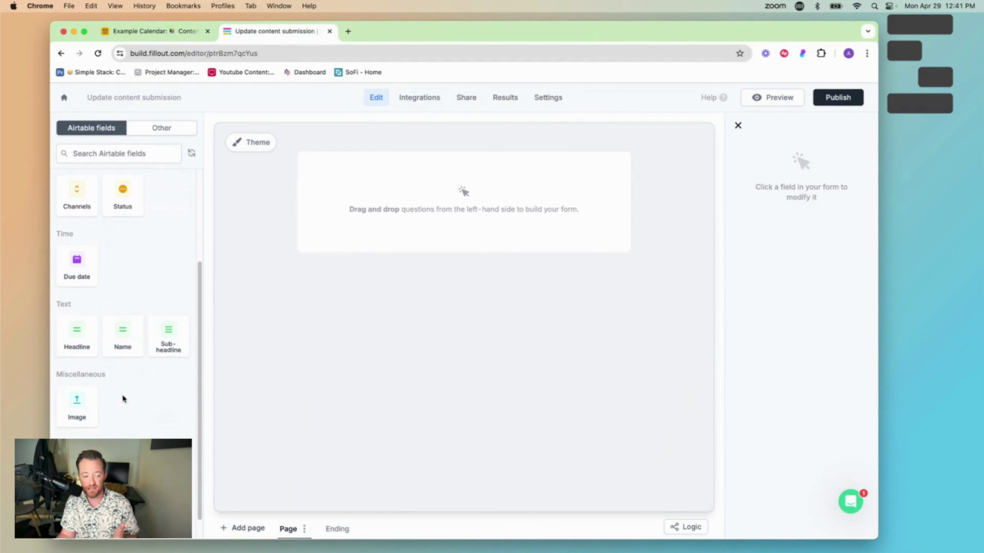
{"action": "scroll", "coordinate": [122, 397], "scroll_direction": "up", "scroll_amount": 2}
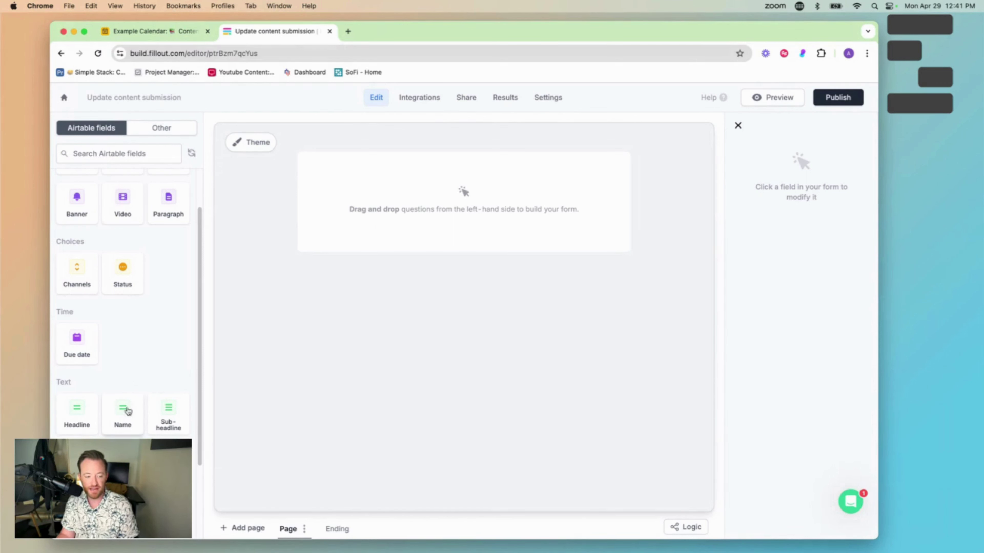
{"action": "left_click_drag", "start_coordinate": [129, 422], "coordinate": [377, 210]}
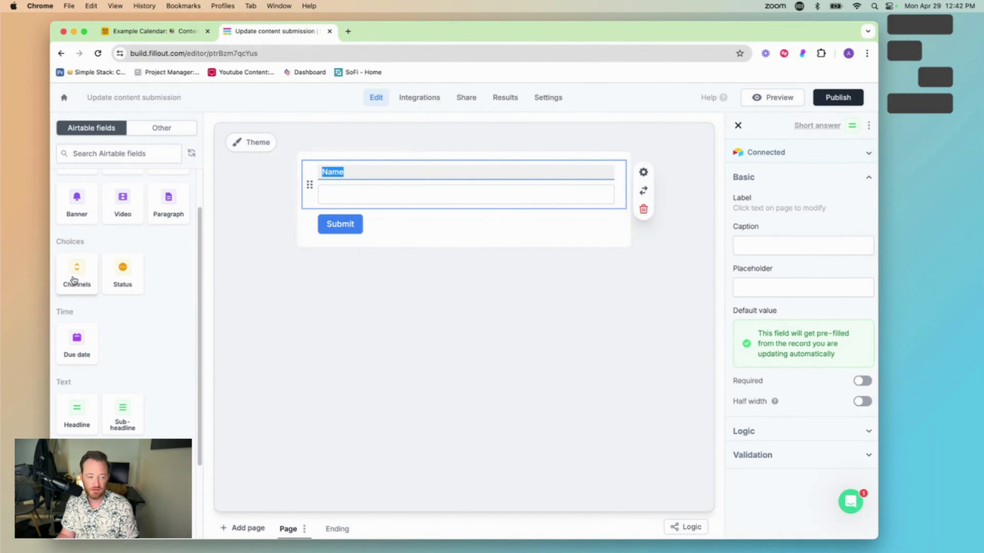
{"action": "left_click_drag", "start_coordinate": [75, 276], "coordinate": [267, 218]}
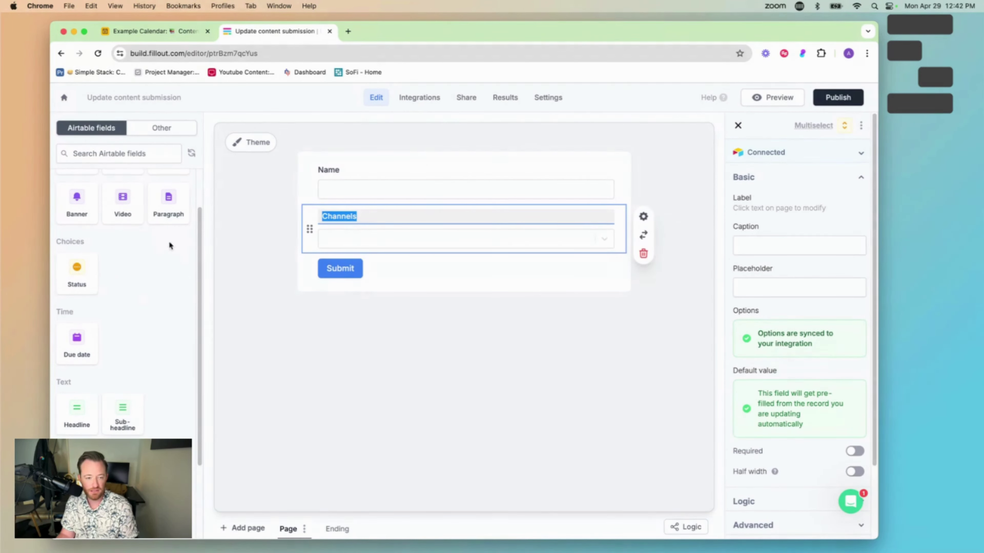
{"action": "left_click_drag", "start_coordinate": [72, 281], "coordinate": [147, 291]}
{"action": "left_click", "coordinate": [643, 298]}
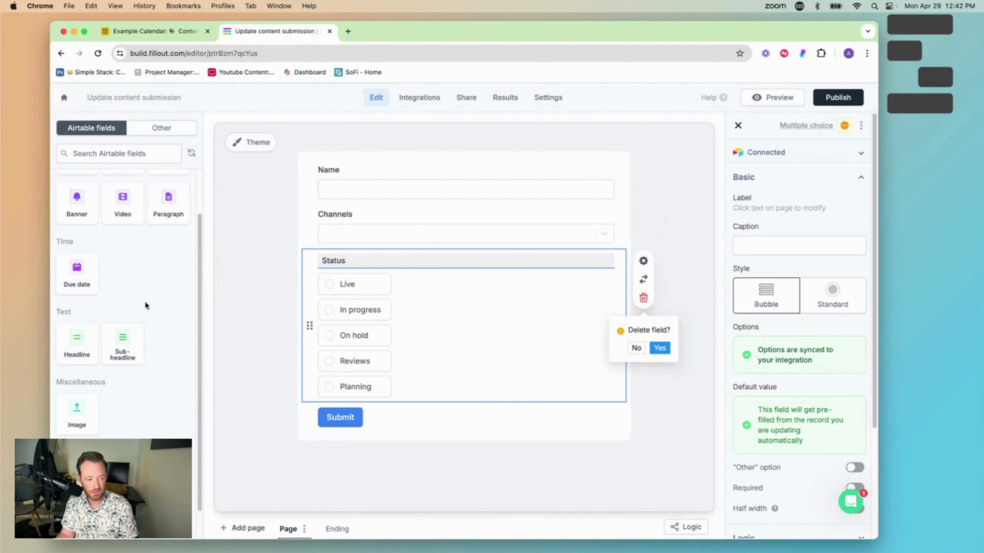
{"action": "left_click", "coordinate": [667, 349]}
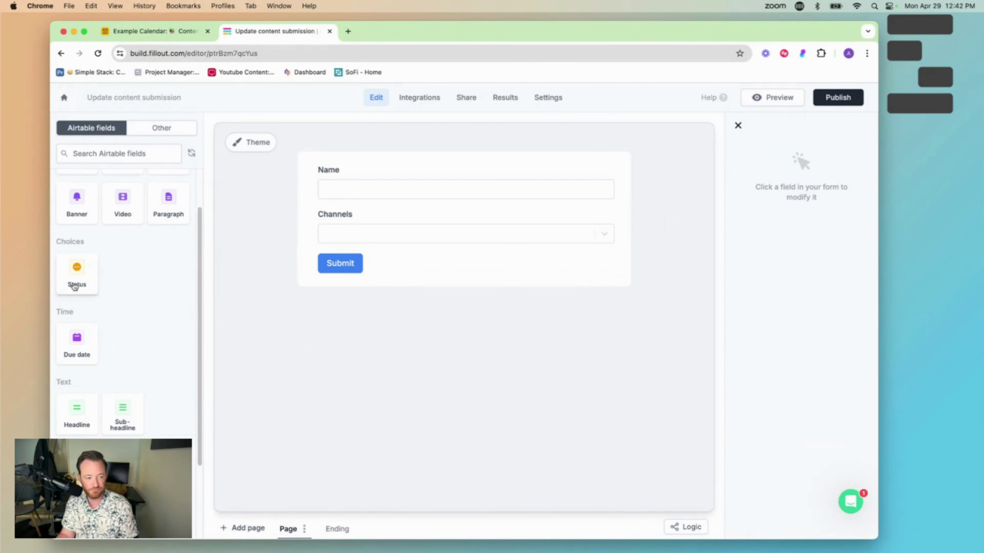
- Add the Airtable Due date field below Channels on the form page and publish the form
{"action": "left_click_drag", "start_coordinate": [76, 341], "coordinate": [271, 271]}
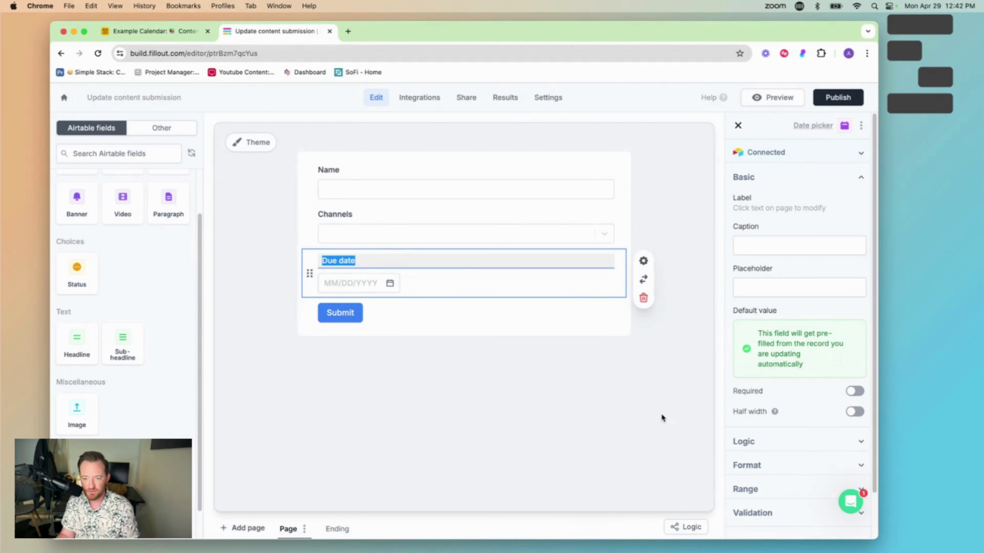
{"action": "left_click", "coordinate": [617, 381]}
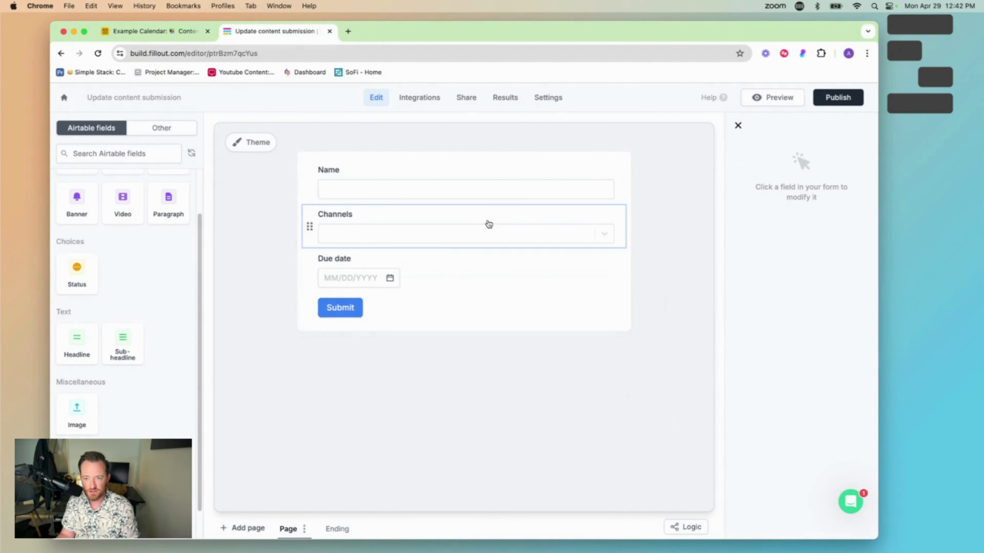
{"action": "left_click", "coordinate": [836, 99]}
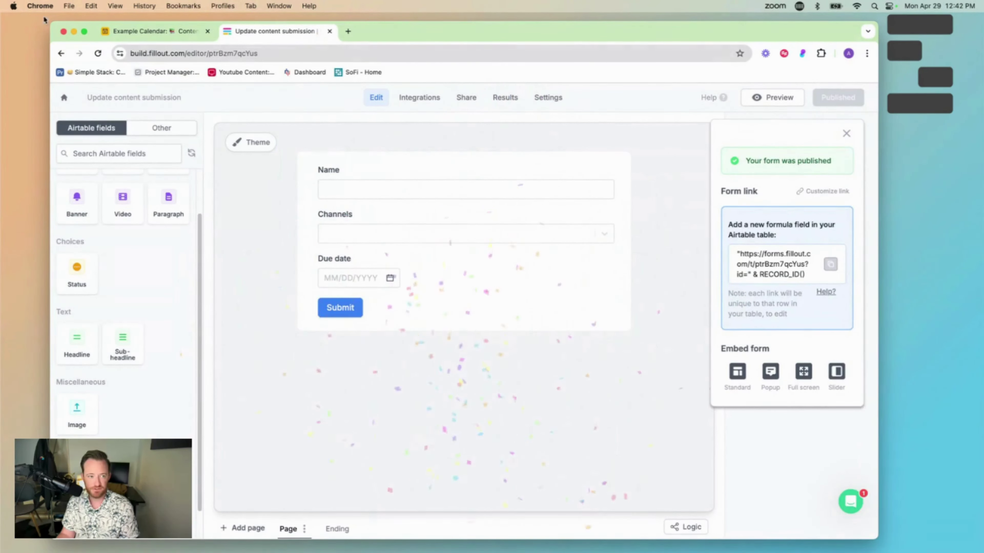
- Switch to the Airtable Content pipeline and open the Fillout update link of the Example content record
{"action": "left_click", "coordinate": [147, 32]}
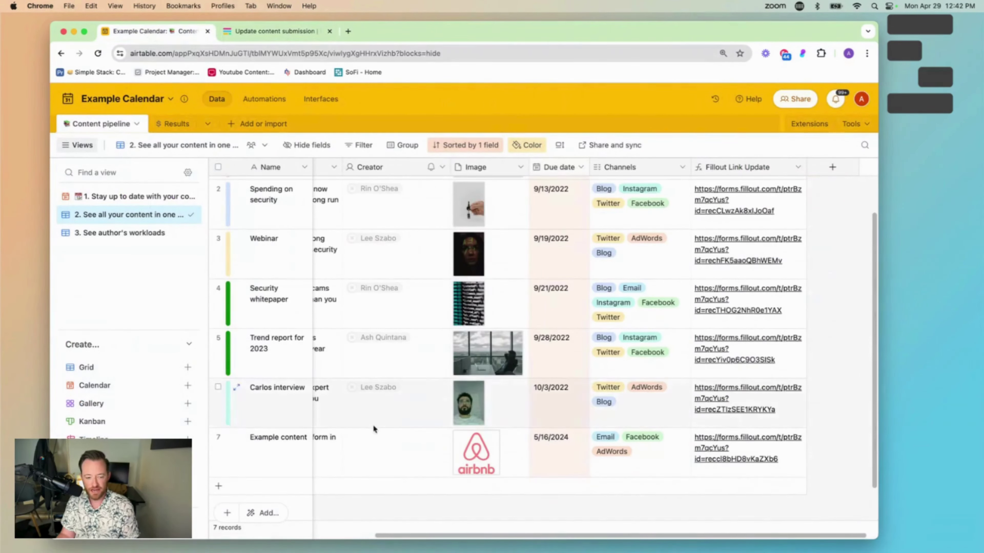
{"action": "scroll", "coordinate": [374, 428], "scroll_direction": "down", "scroll_amount": 1}
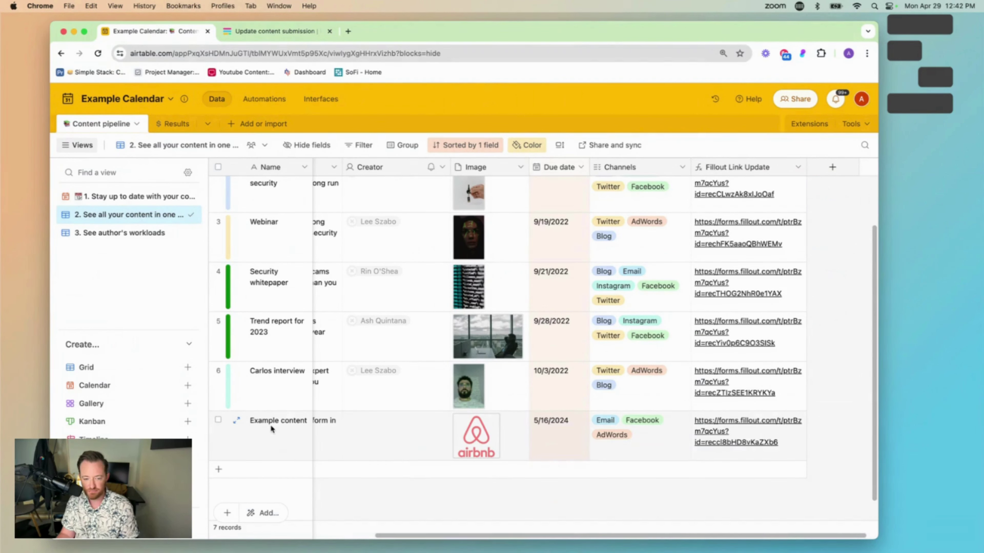
{"action": "left_click", "coordinate": [715, 428]}
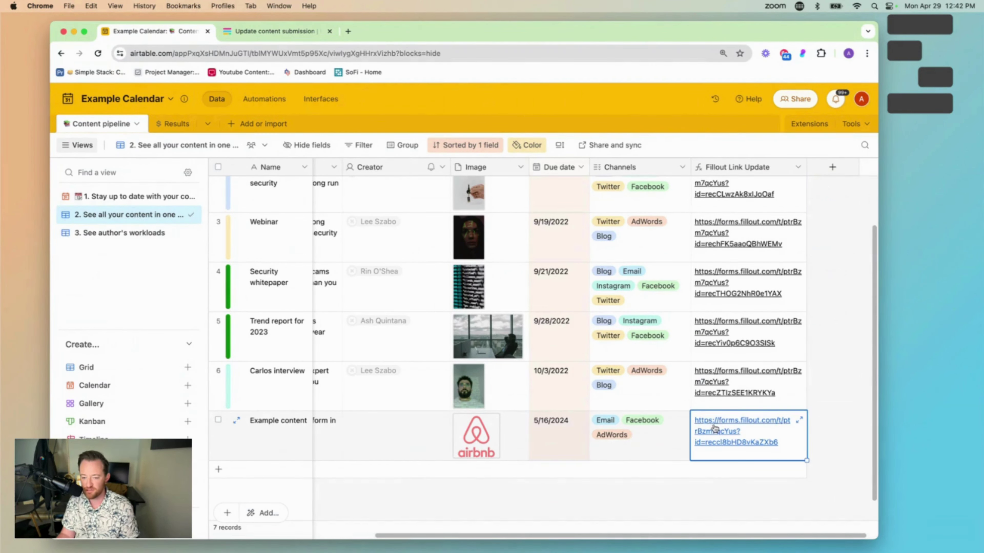
{"action": "left_click", "coordinate": [714, 428]}
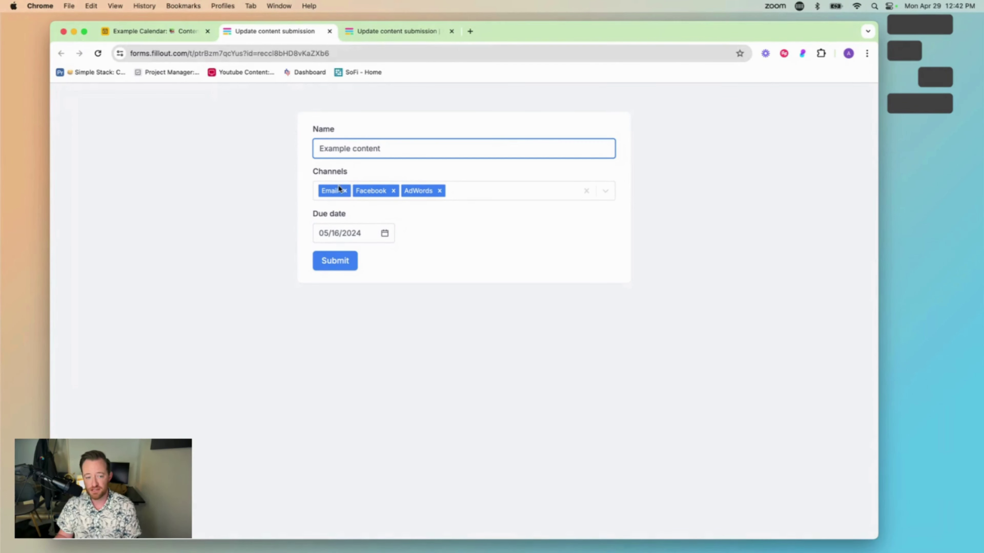
- Remove Email and Facebook from the Channels and set the due date to 06/16/2024
{"action": "left_click", "coordinate": [344, 192]}
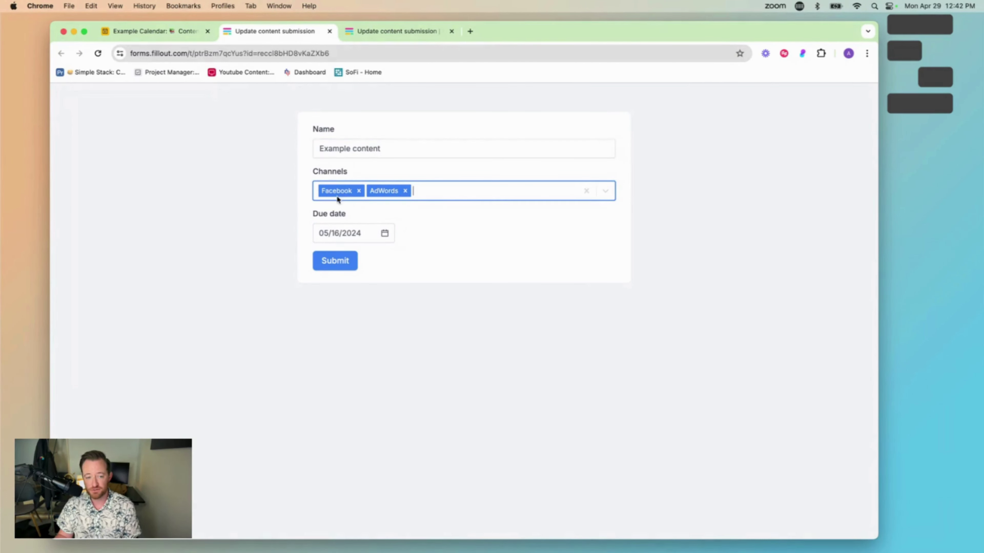
{"action": "left_click", "coordinate": [360, 191]}
{"action": "left_click", "coordinate": [385, 233]}
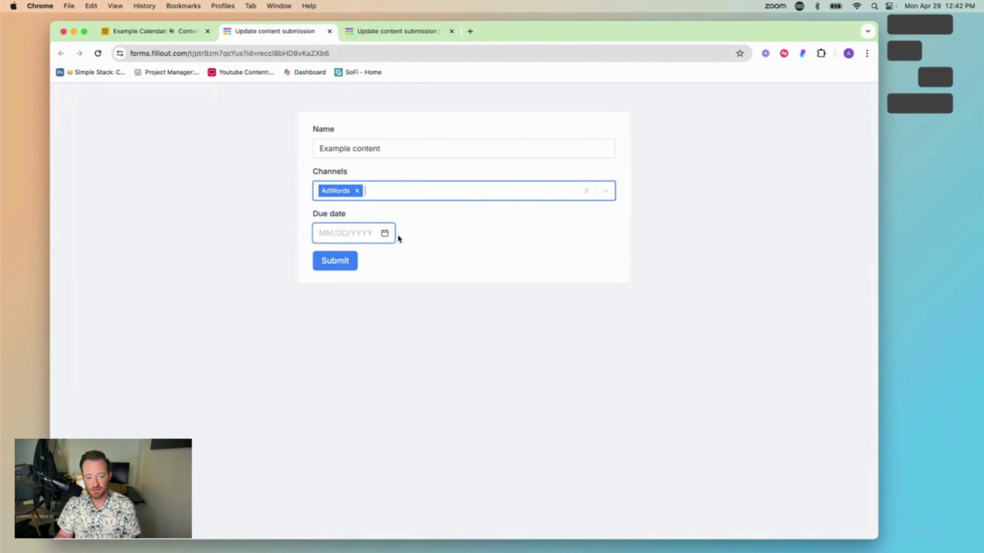
{"action": "left_click", "coordinate": [384, 233]}
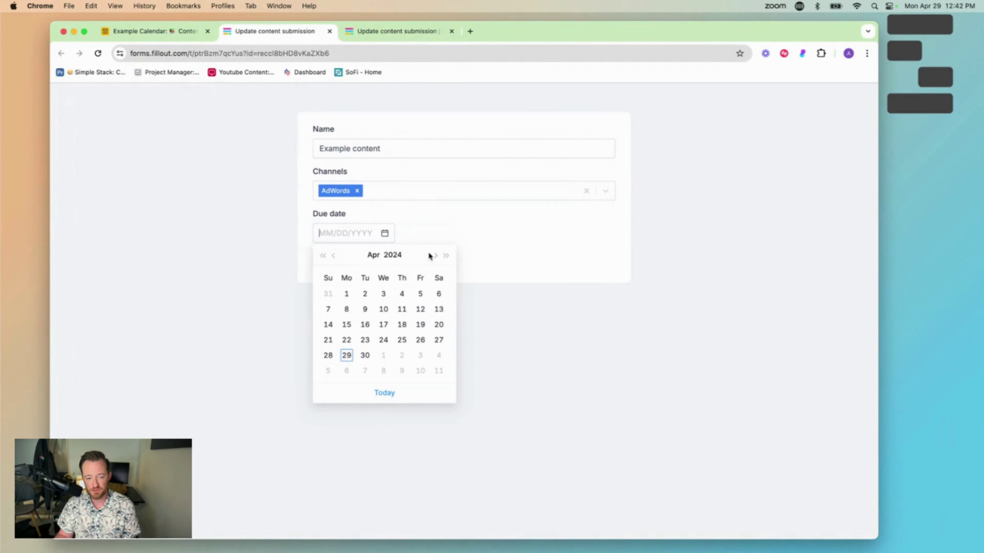
{"action": "left_click", "coordinate": [437, 255]}
{"action": "left_click", "coordinate": [437, 255]}
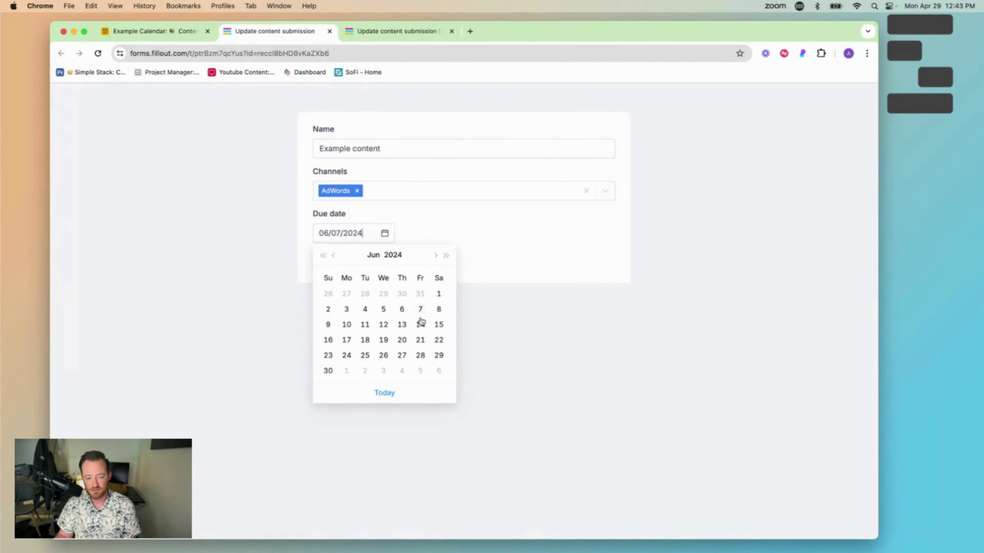
{"action": "left_click", "coordinate": [328, 340]}
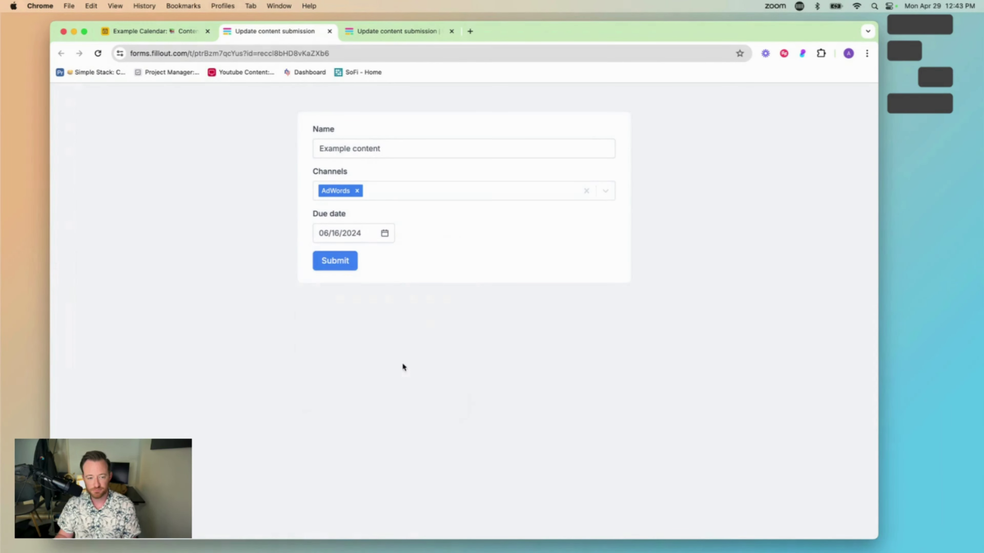
- Submit the update form and check the Example content record in the Airtable Content pipeline
{"action": "left_click", "coordinate": [344, 267]}
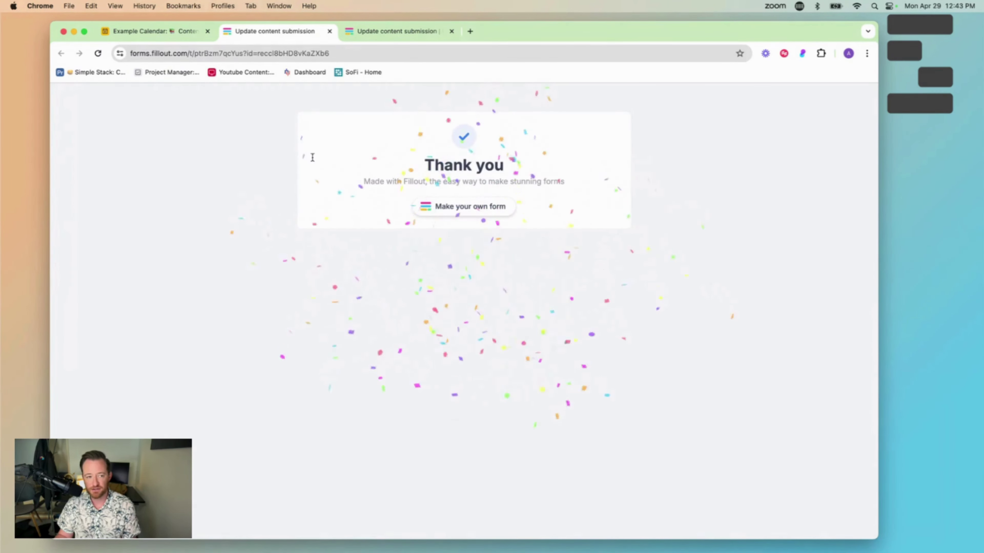
{"action": "left_click", "coordinate": [180, 33]}
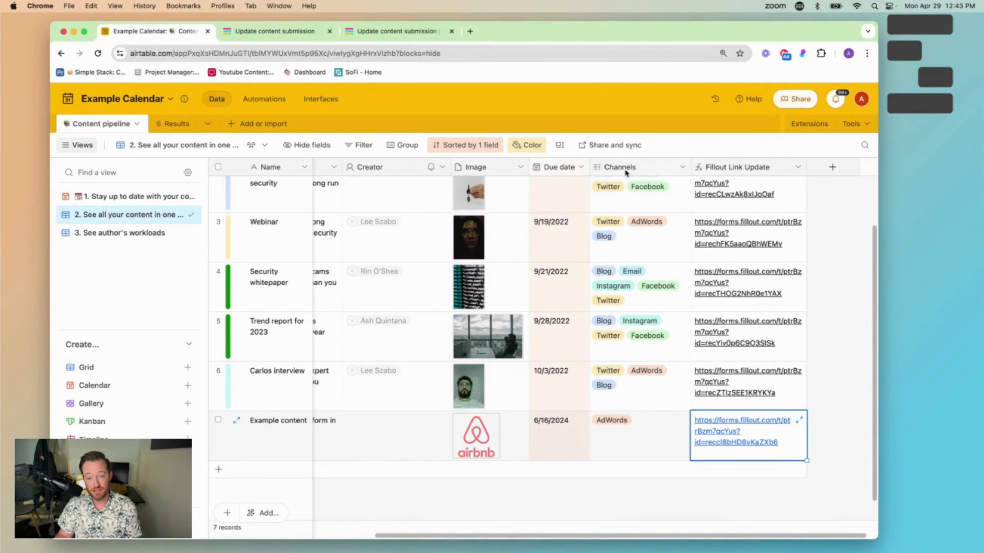
{"action": "left_click", "coordinate": [624, 146]}
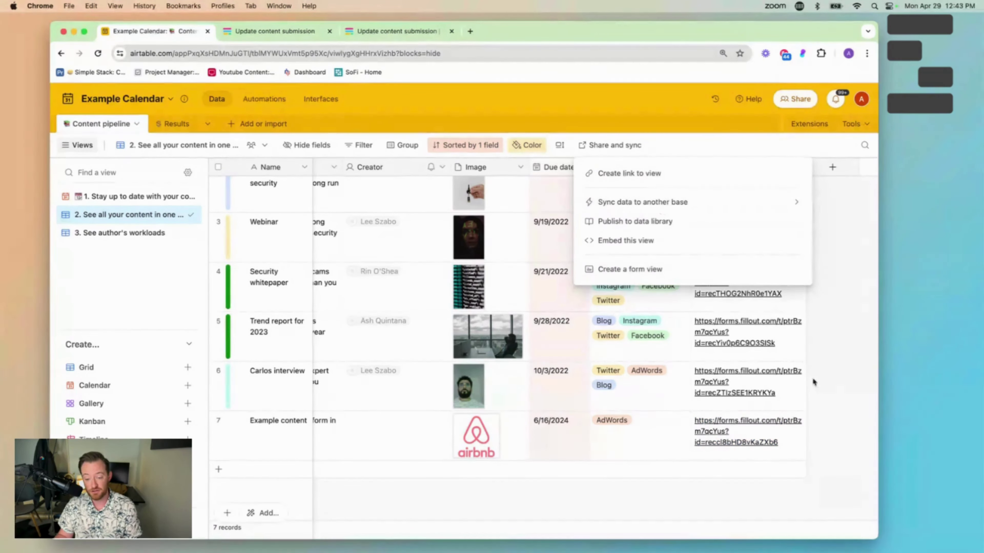
{"action": "left_click", "coordinate": [854, 403]}
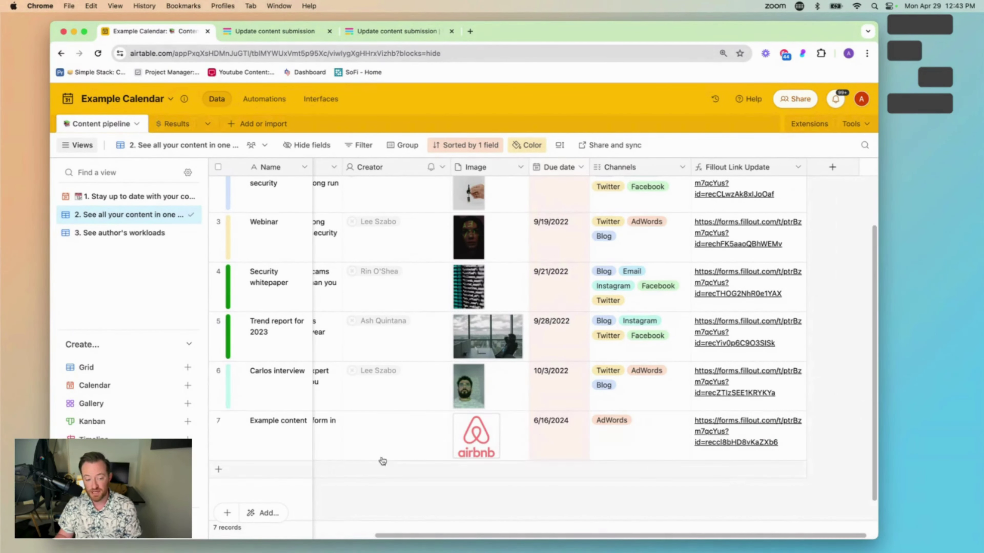